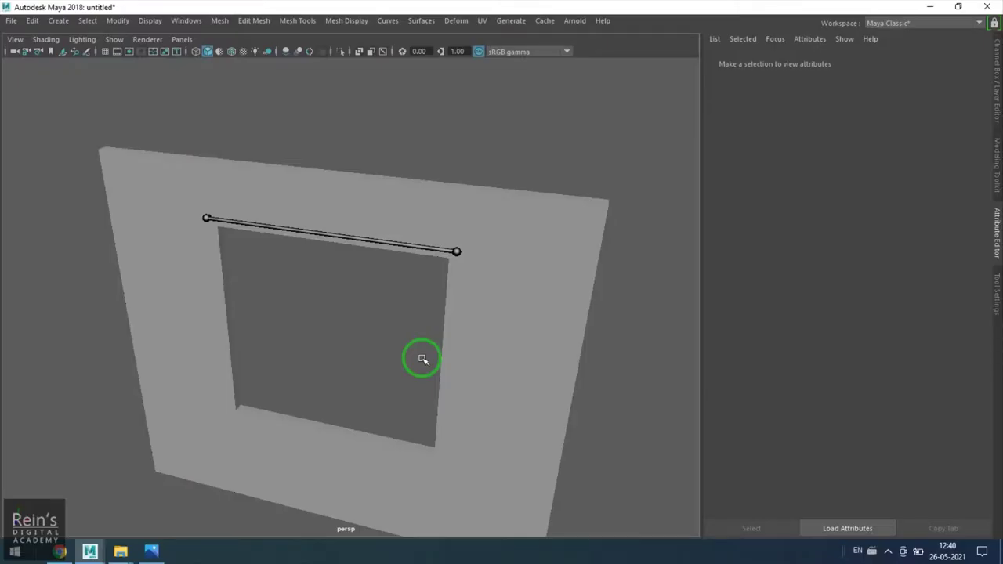
- Examine the wall with its window opening and the curtain rod mounted above it from several angles
middle_click_drag(396, 369, 428, 347, "alt")
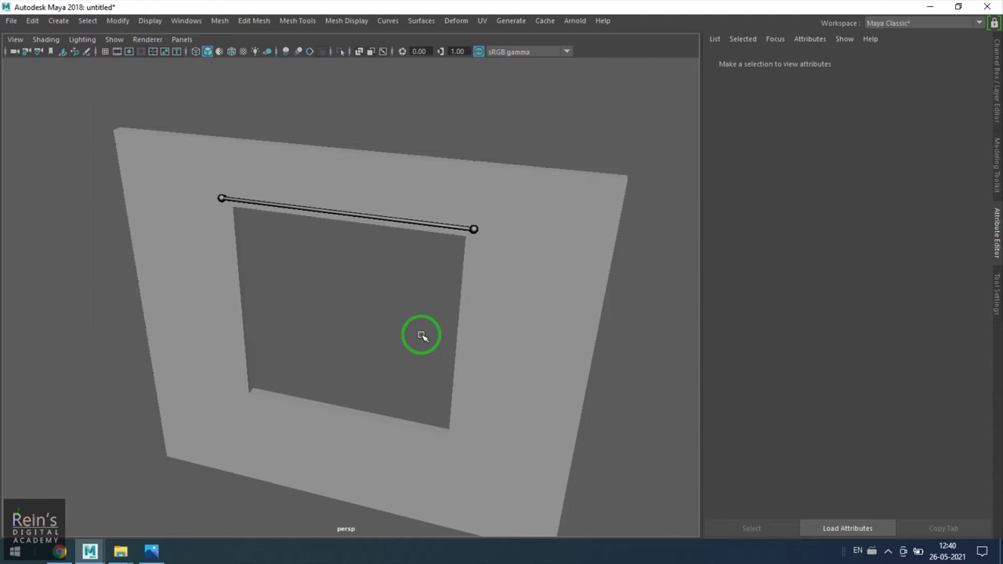
left_click_drag(427, 307, 518, 376)
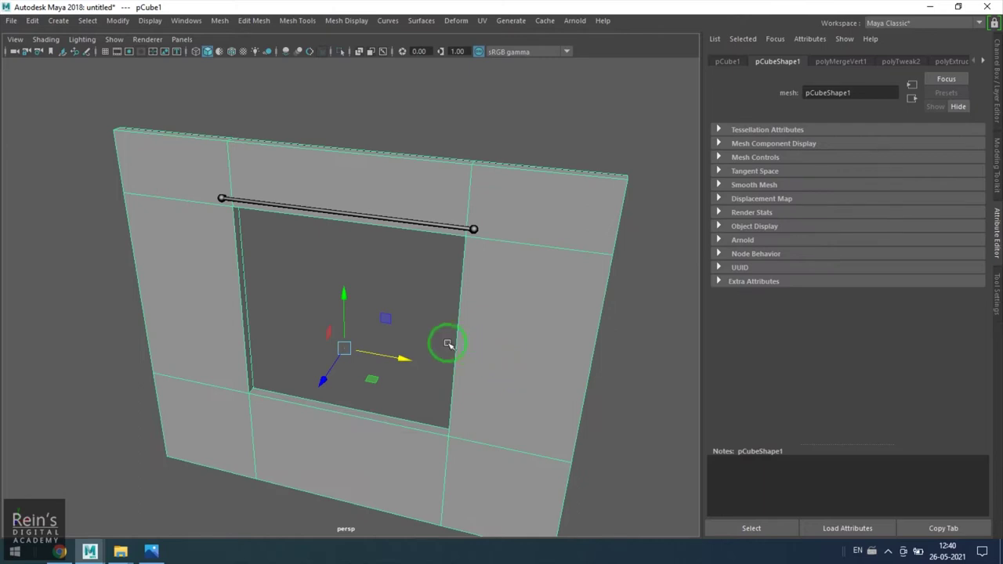
left_click_drag(448, 343, 302, 257, "alt")
left_click_drag(284, 356, 313, 281, "alt")
middle_click_drag(423, 284, 421, 394, "alt")
scroll(306, 397, "up", 7)
scroll(421, 394, "up", 4)
left_click(341, 405)
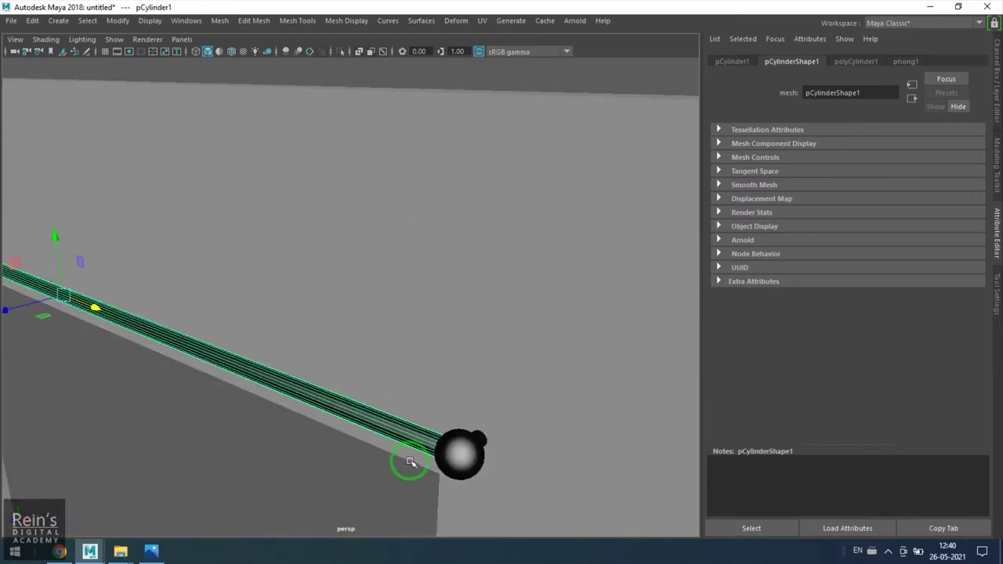
left_click(251, 487)
scroll(255, 466, "down", 10)
middle_click_drag(297, 454, 344, 373, "alt")
left_click_drag(345, 373, 394, 412, "alt")
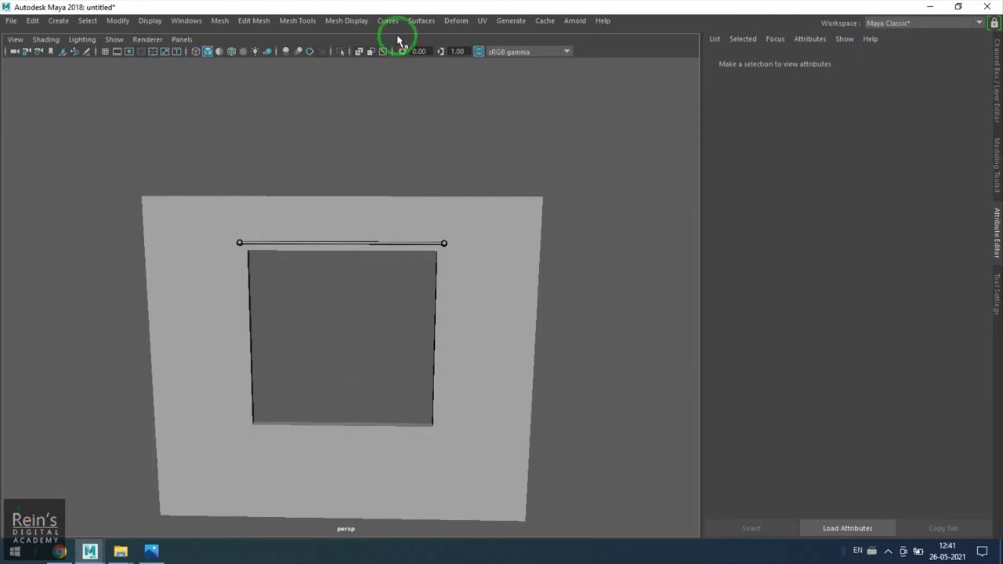
left_click(421, 20)
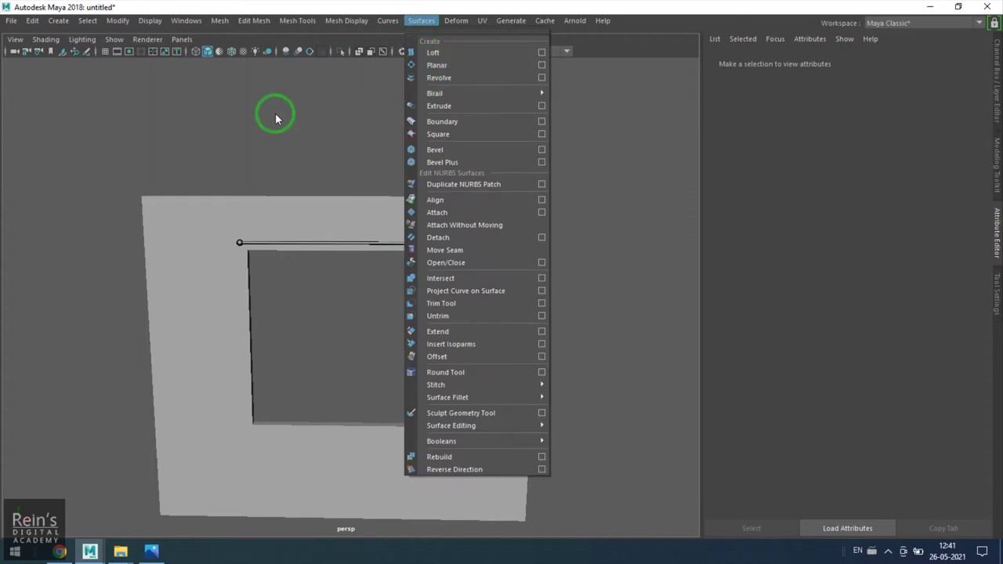
left_click(58, 21)
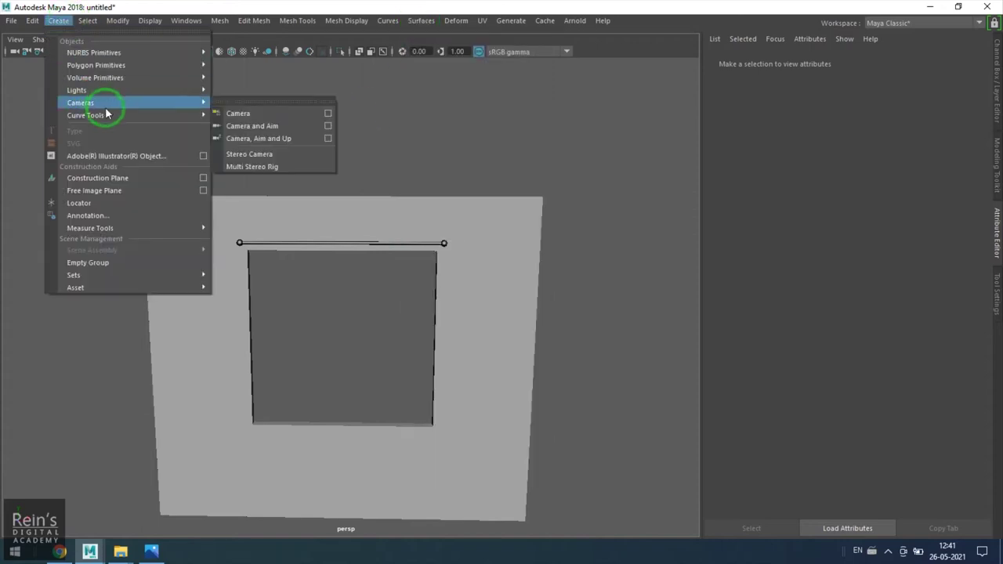
mouse_move(107, 115)
left_click(338, 127)
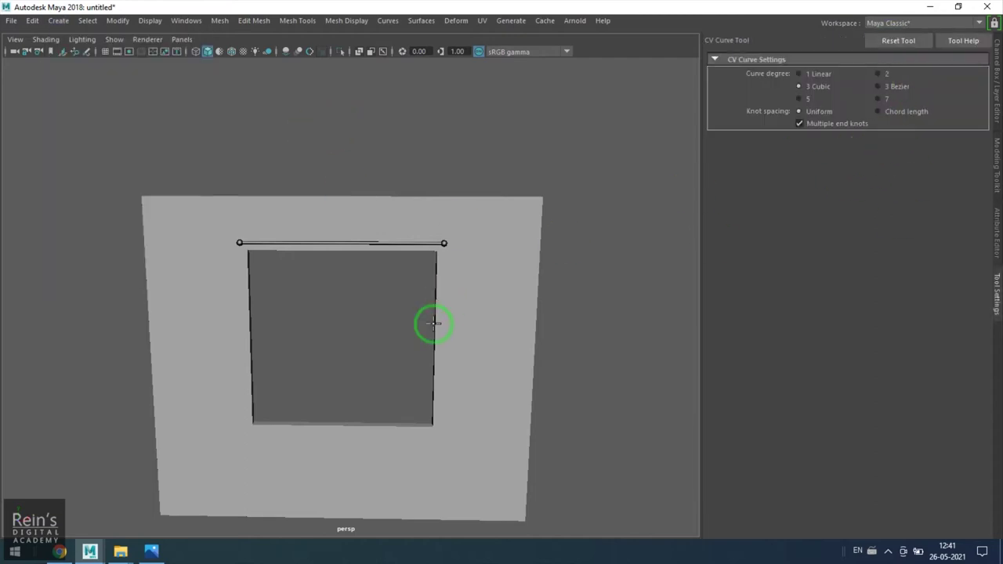
key("space")
key("space")
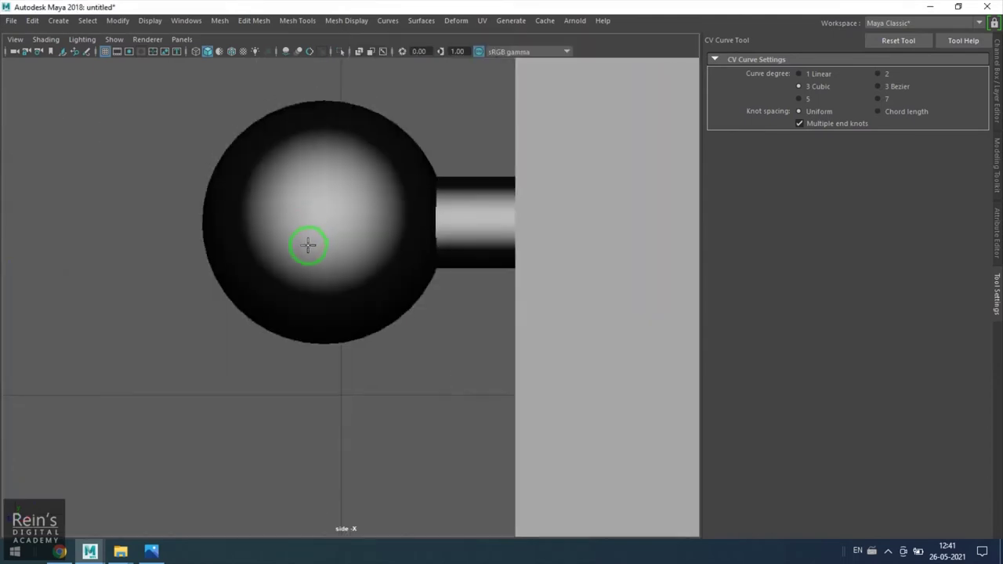
scroll(306, 244, "down", 10)
middle_click_drag(329, 343, 346, 158, "alt")
scroll(148, 246, "down", 2)
scroll(148, 245, "down", 1)
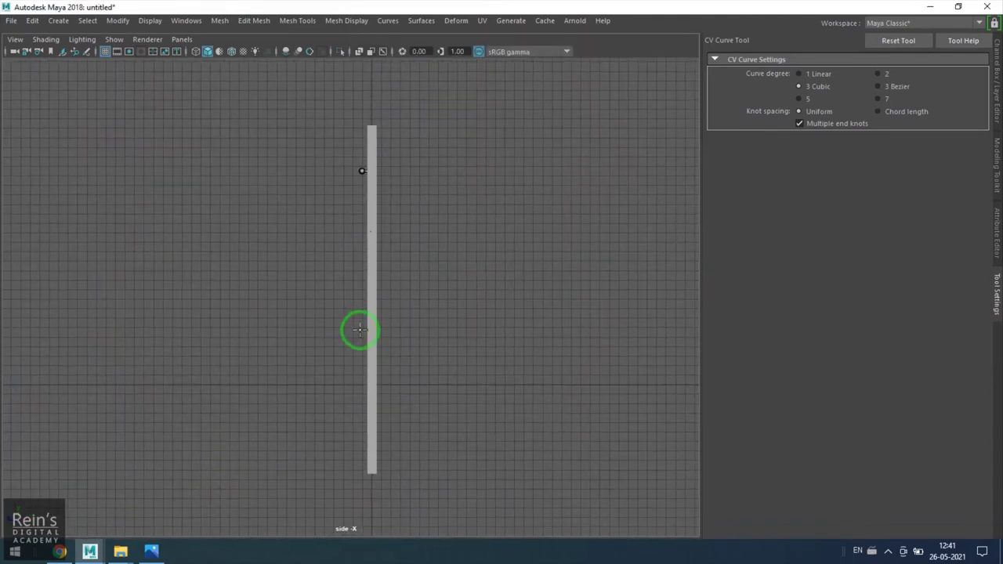
middle_click_drag(397, 339, 399, 369, "alt")
scroll(399, 356, "up", 4)
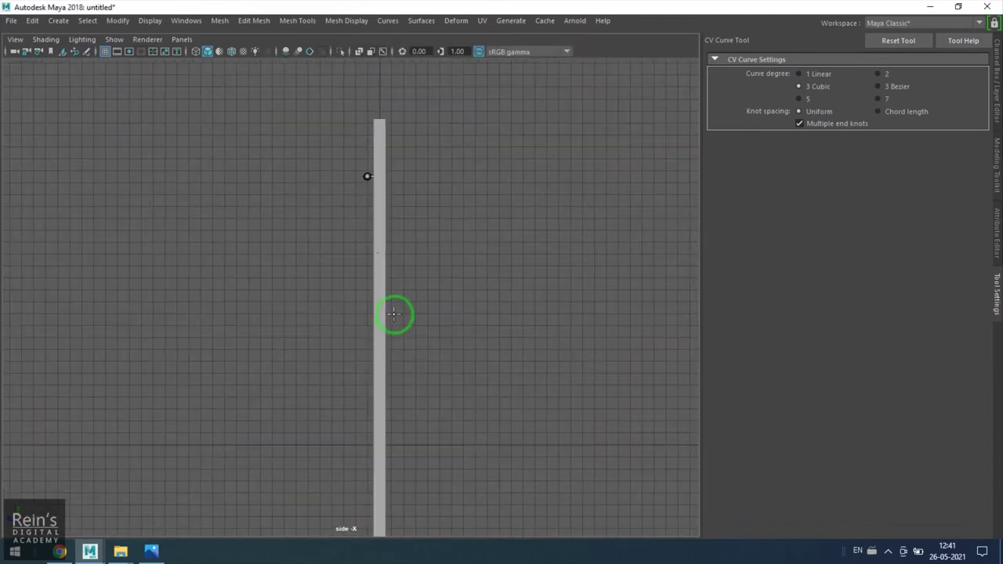
key("space")
key("space")
left_click_drag(465, 258, 495, 331, "alt")
key("w")
- Show the grid in the perspective view and switch to a full-size top view centred on the curtain rod
left_click(105, 53)
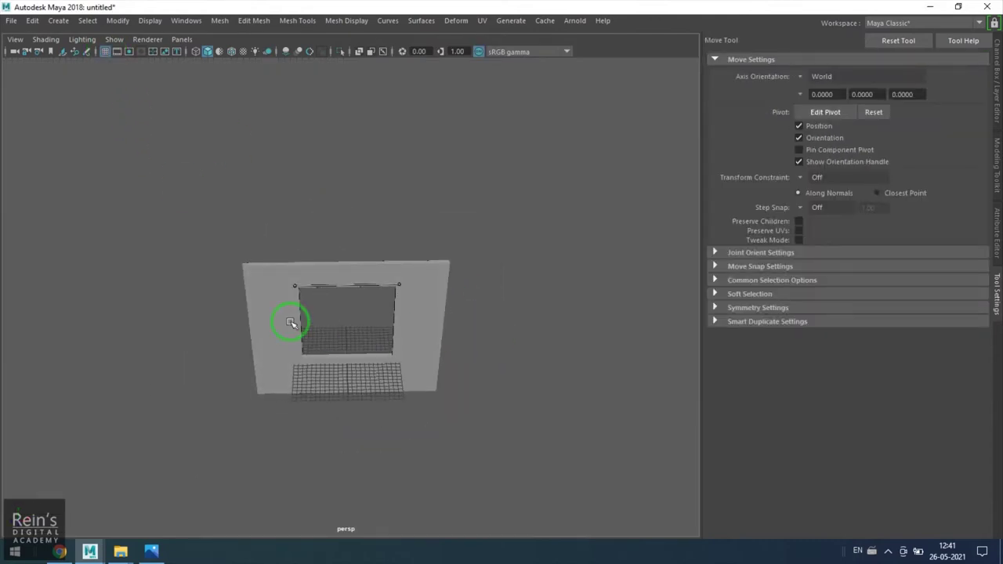
key("space")
key("space")
key("space")
left_click_drag(262, 208, 401, 276)
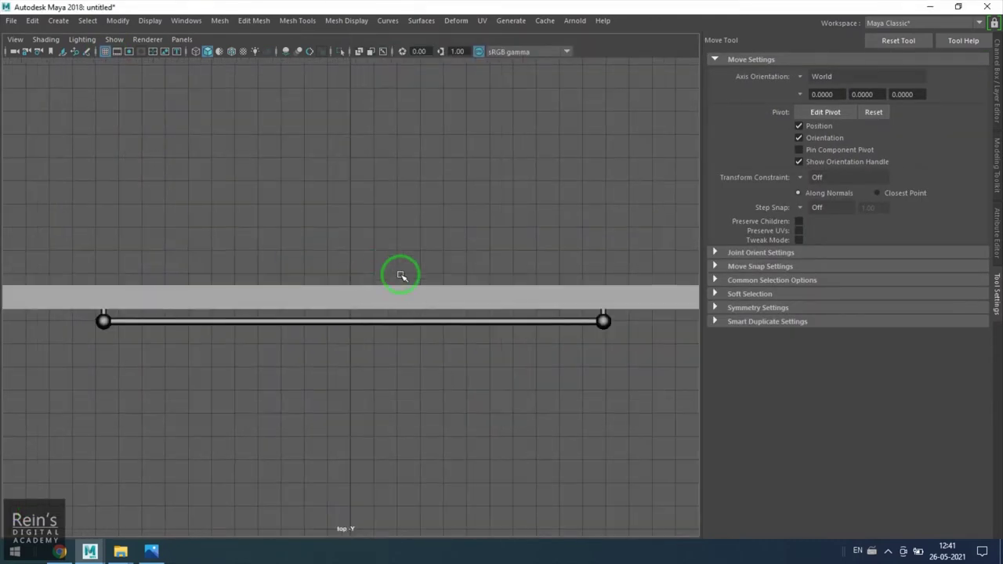
middle_click_drag(427, 332, 439, 283, "alt")
scroll(265, 259, "up", 1)
- Start a cubic CV curve just in front of the rod's left end and make curves visible in the top view
left_click(58, 20)
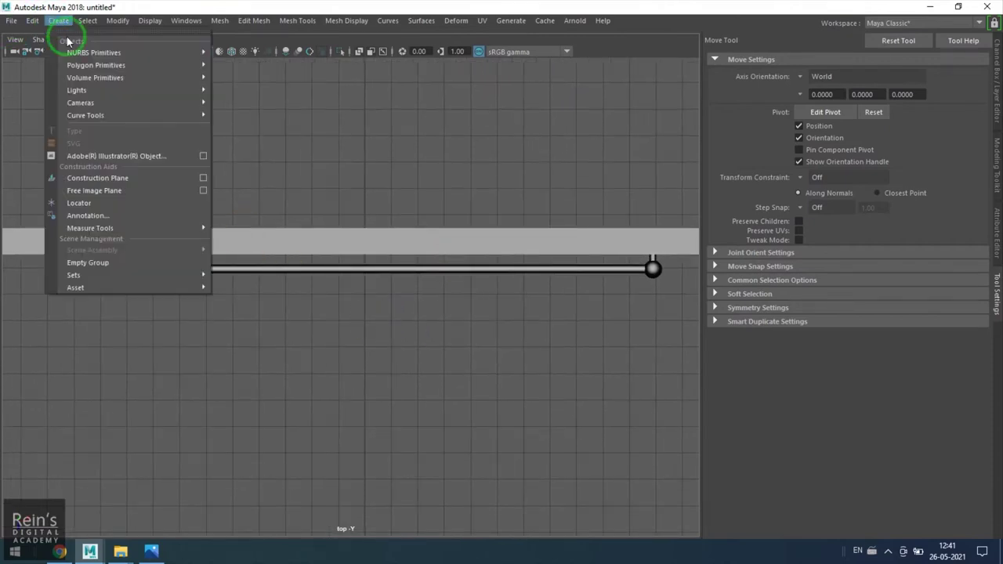
mouse_move(152, 116)
left_click(269, 127)
middle_click_drag(139, 305, 237, 293, "alt")
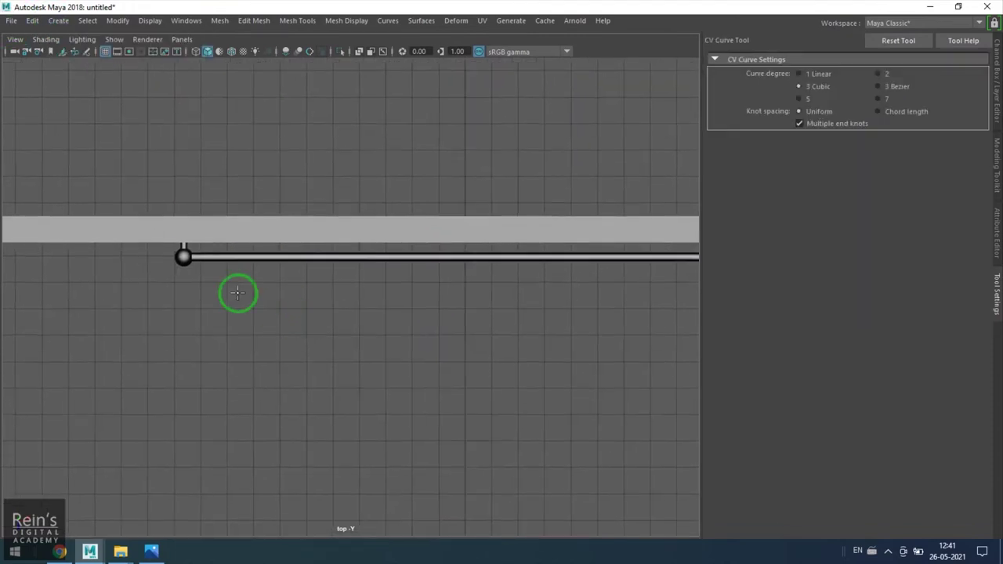
right_click_drag(237, 293, 259, 322, "alt")
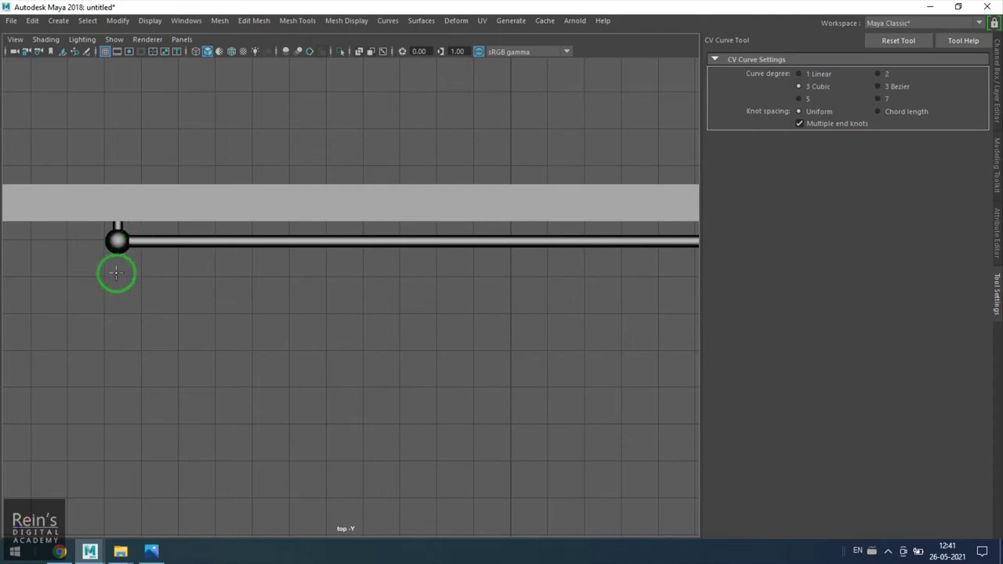
left_click(149, 264)
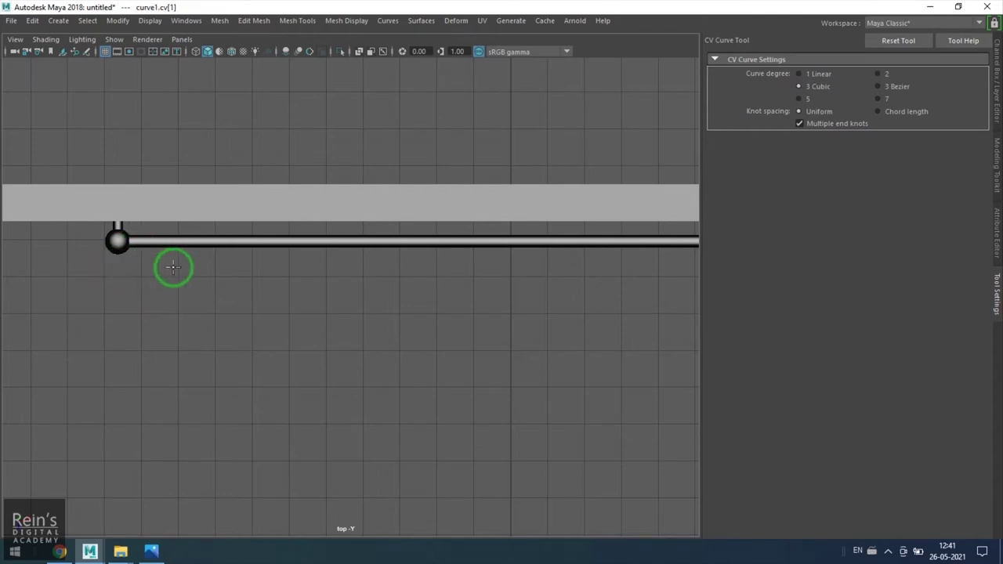
left_click(119, 38)
left_click(163, 88)
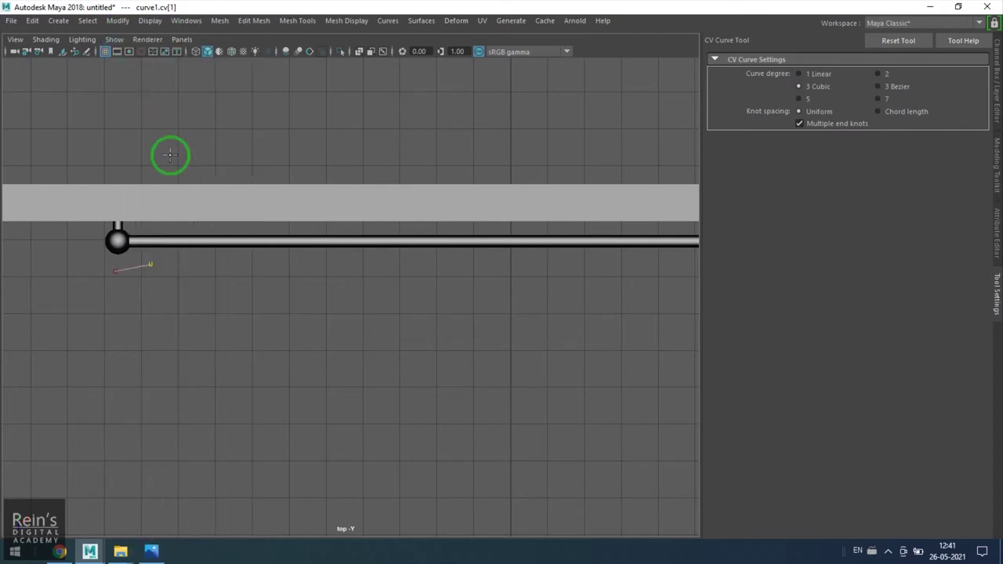
- Continue the CV curve through the first curtain fold, bulging away from the rod and returning close to it
left_click(183, 267)
left_click(188, 281)
left_click(171, 298)
left_click(216, 301)
left_click(270, 295)
left_click(251, 273)
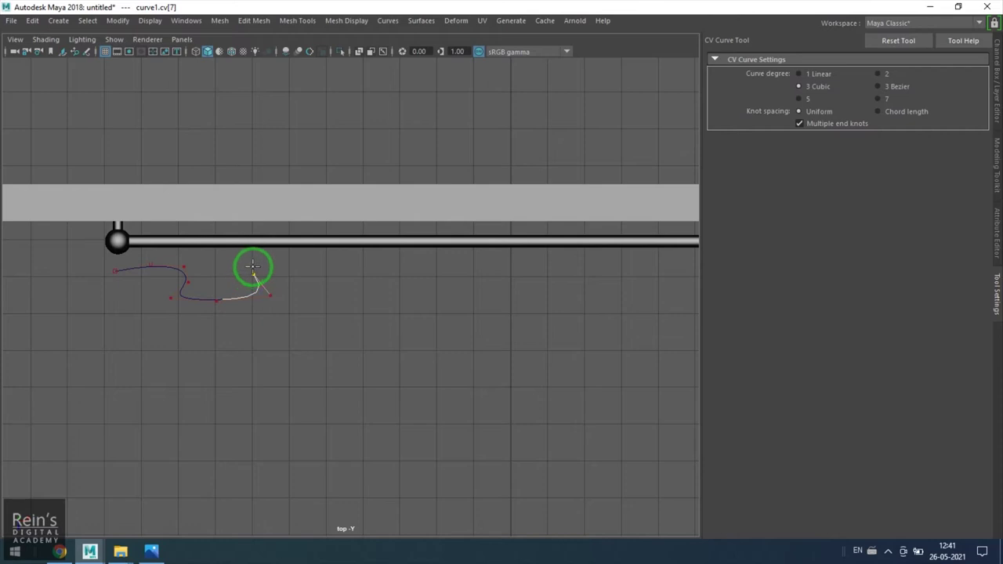
left_click(253, 269)
left_click(299, 264)
- Add a second fold of similar size to the CV curve, ending in a longer stretch along the rod
middle_click_drag(359, 275, 322, 287, "alt")
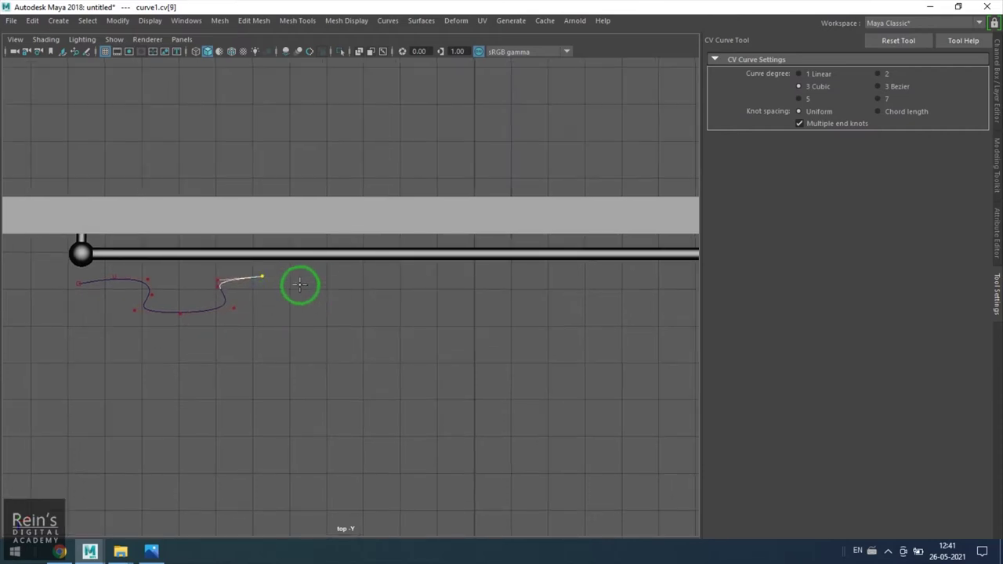
left_click(292, 287)
left_click(275, 301)
left_click(291, 317)
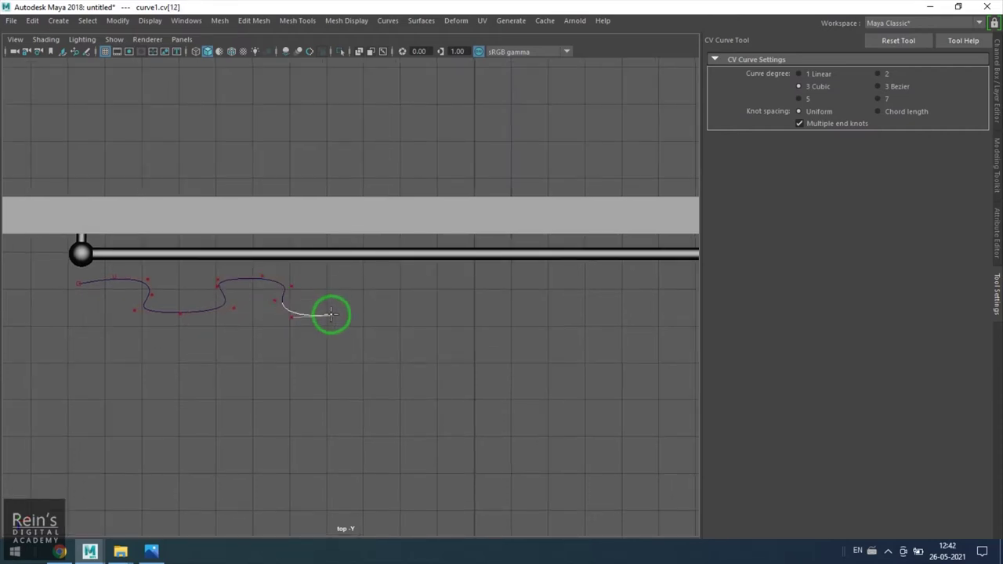
left_click(373, 309)
left_click(354, 288)
left_click(341, 280)
middle_click_drag(481, 337, 325, 335, "alt")
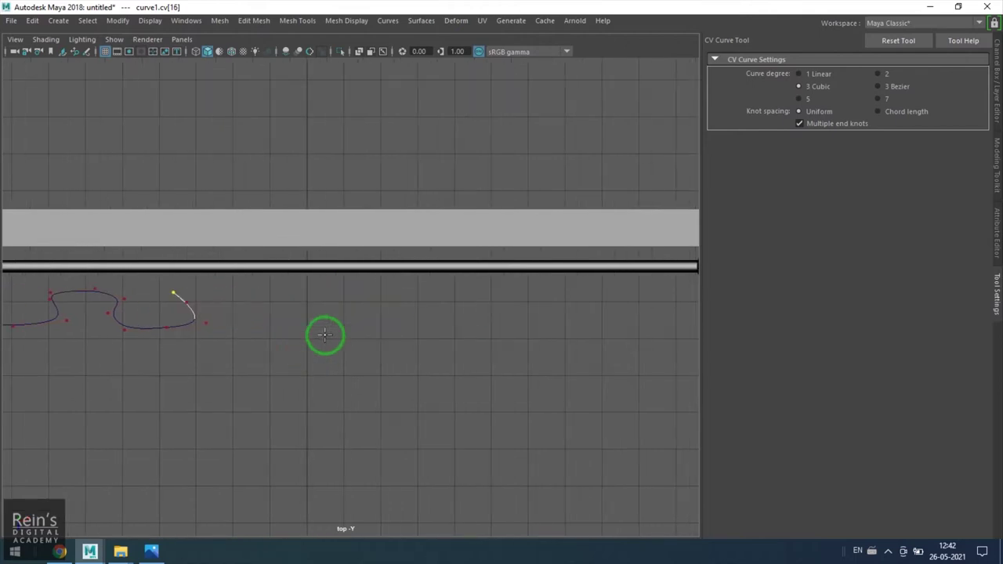
left_click(284, 291)
- Extend the CV curve with a wide third fold past the middle of the rod
left_click(352, 308)
left_click(336, 324)
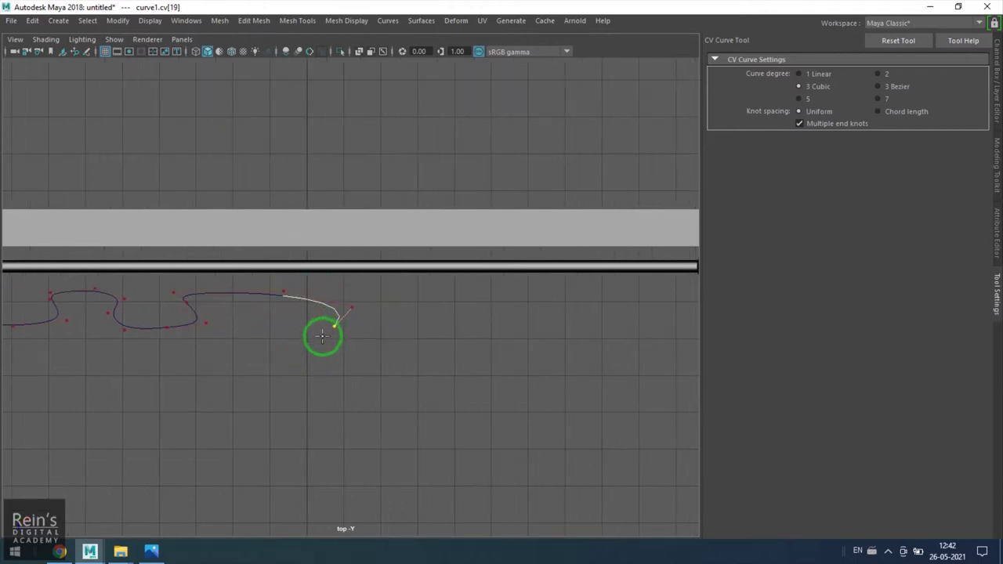
left_click(325, 342)
left_click(354, 345)
left_click(476, 336)
left_click(430, 305)
left_click(469, 294)
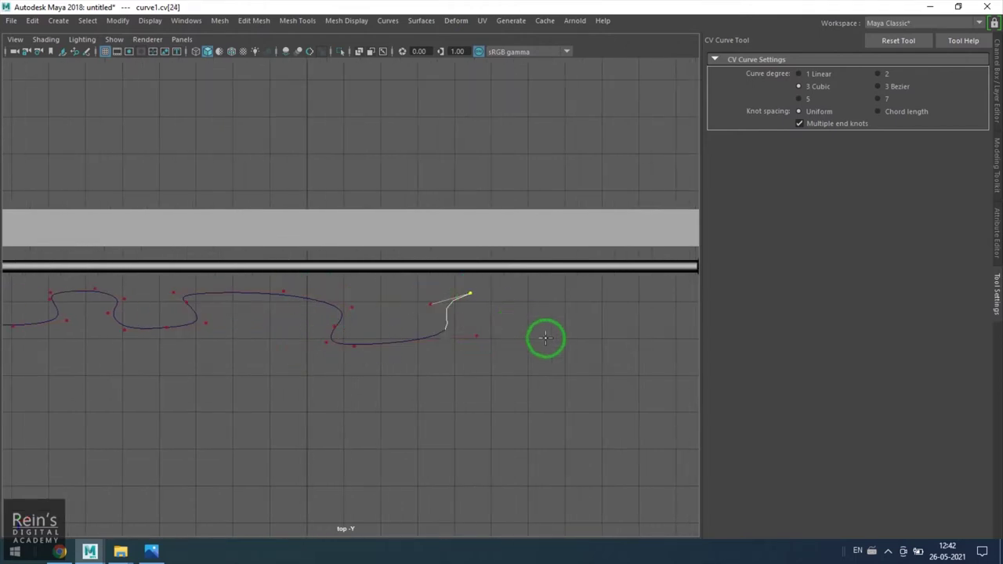
- Add a narrower fourth fold to the CV curve and run it out to the rod's right end
scroll(545, 337, "up", 2)
middle_click_drag(546, 338, 395, 331, "alt")
left_click(442, 306)
left_click(430, 349)
left_click(494, 361)
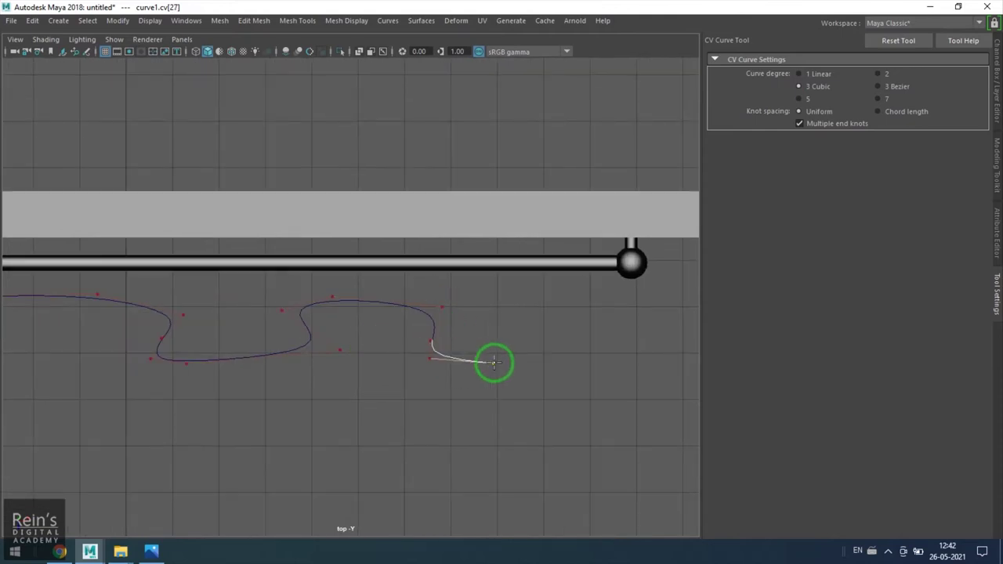
left_click(500, 328)
left_click(512, 298)
left_click(566, 305)
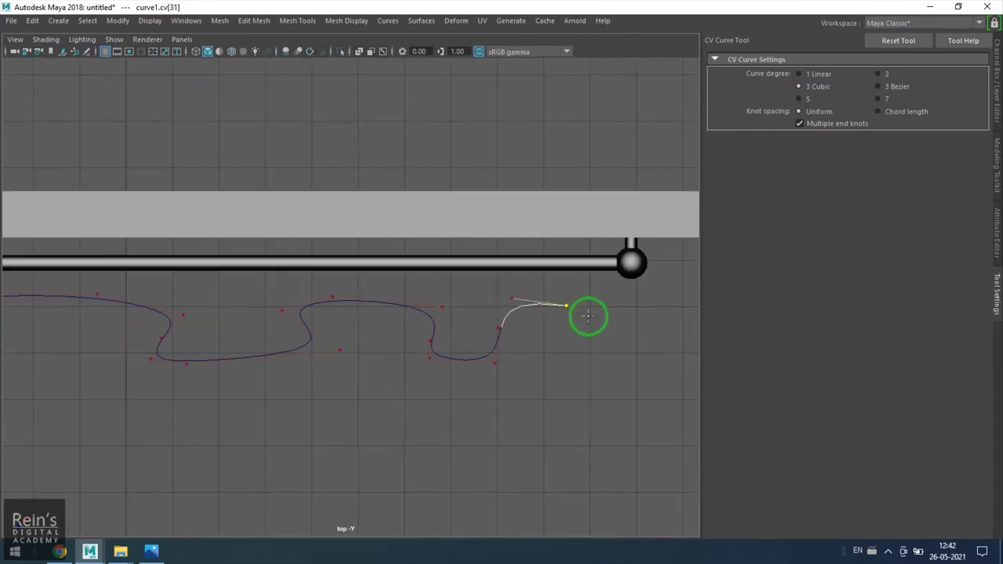
left_click(631, 307)
- Remove the CV curve's latest points back to the straight stretch after the second fold
scroll(501, 354, "down", 2)
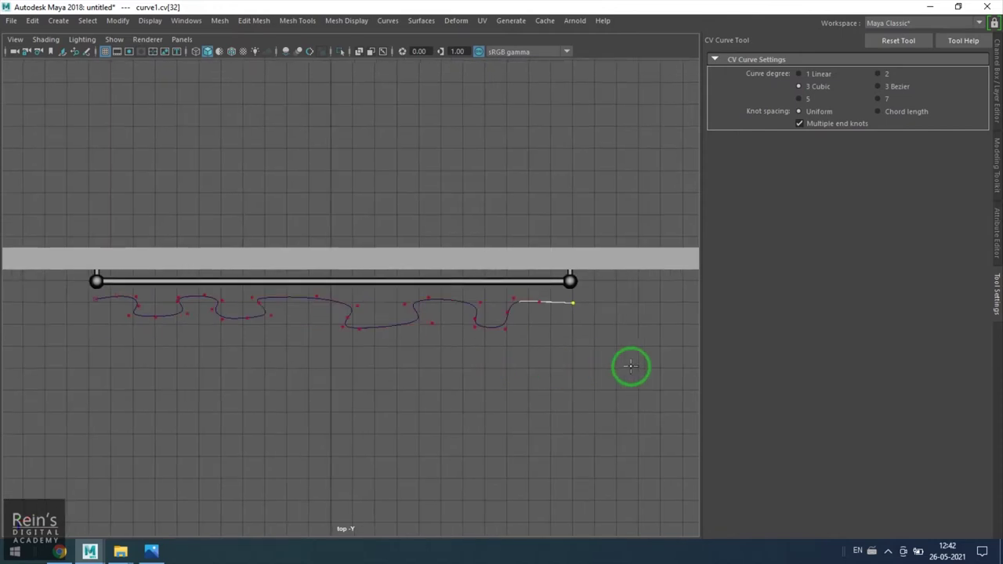
middle_click_drag(580, 369, 541, 374, "alt")
key("BackSpace")
key("BackSpace")
key("BackSpace")
key("BackSpace")
key("BackSpace")
key("BackSpace")
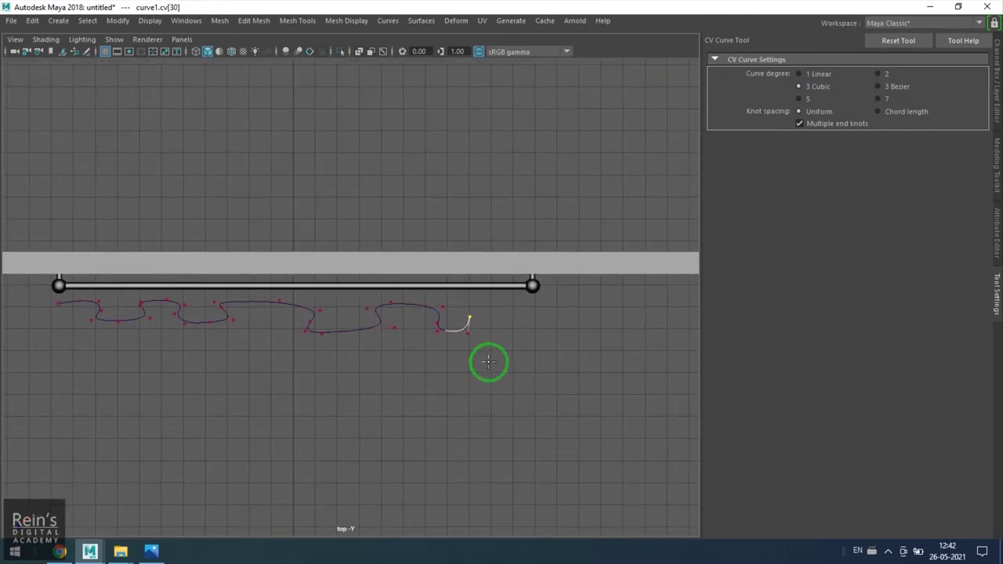
key("BackSpace")
key("BackSpace")
key("BackSpace")
key("BackSpace")
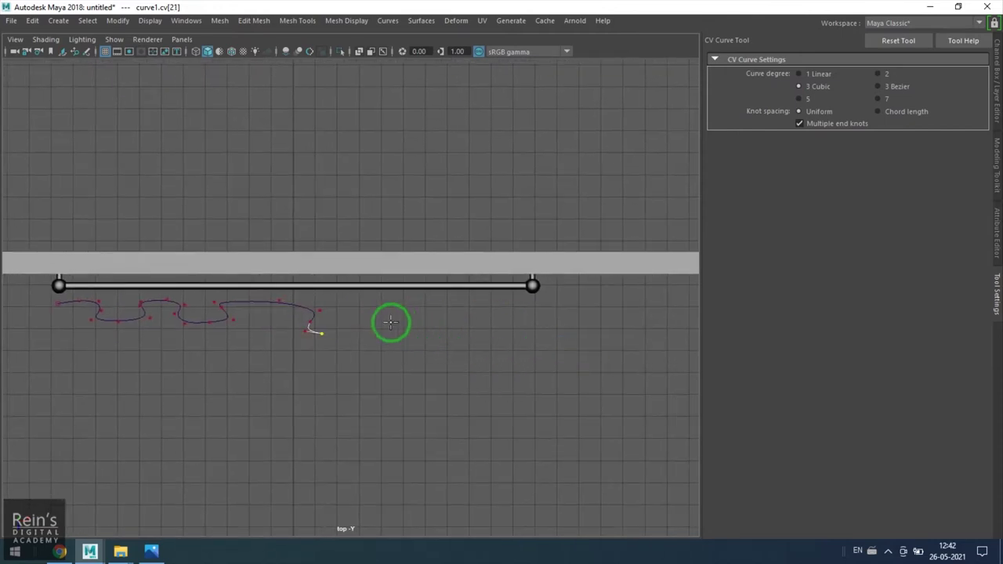
key("BackSpace")
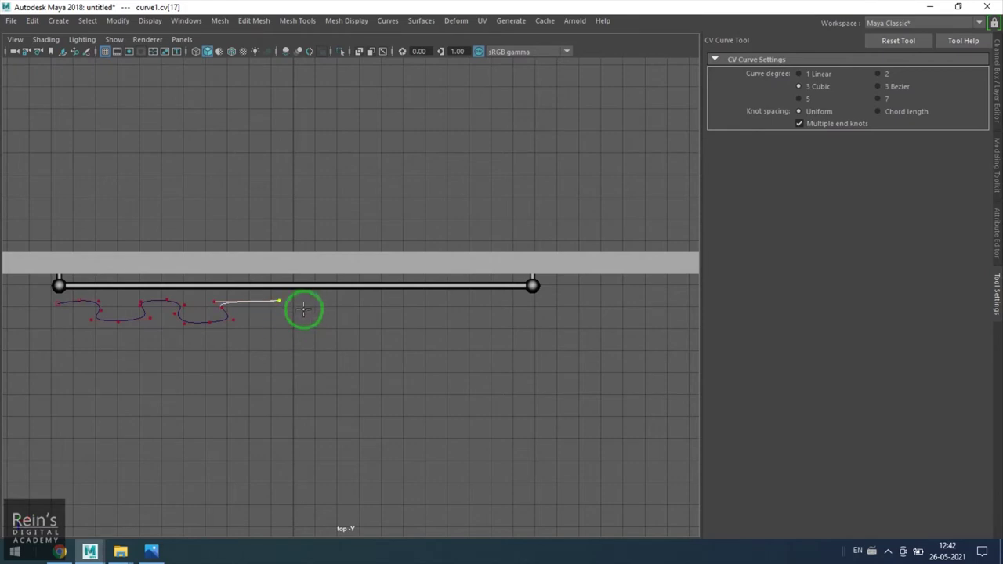
- Redraw the third fold of the CV curve narrower, near the middle of the rod
left_click(294, 302)
left_click(284, 320)
left_click(349, 319)
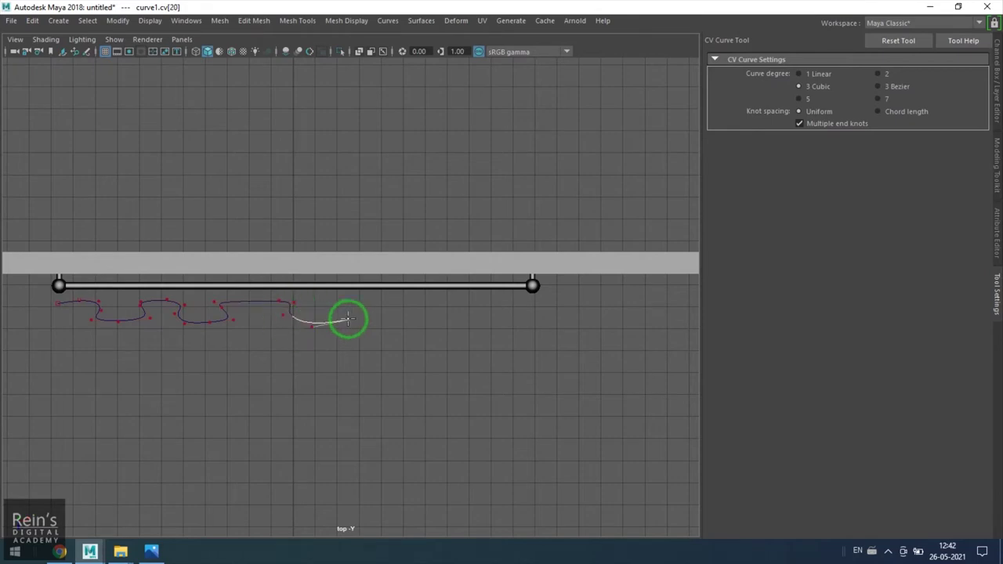
left_click(337, 299)
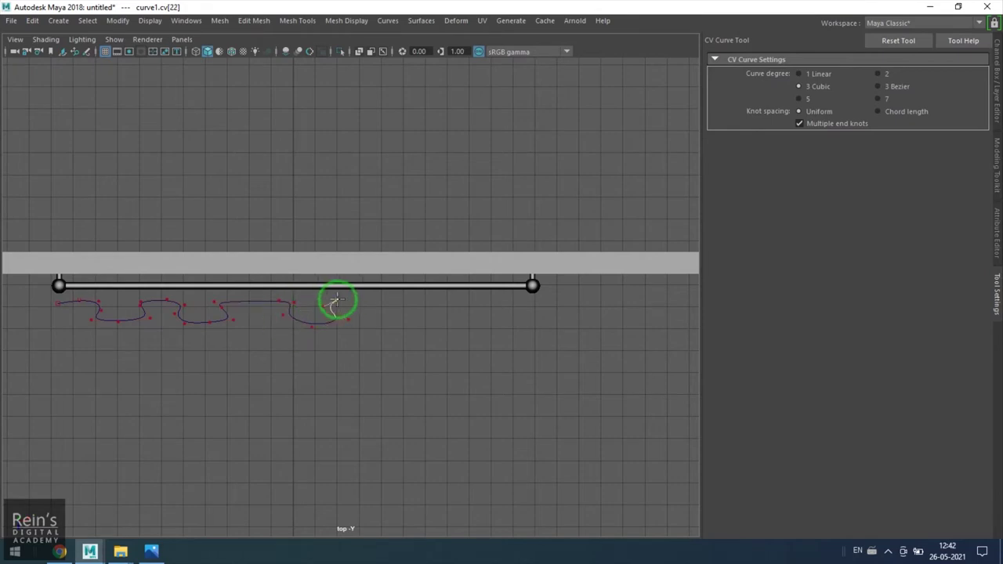
- Continue the CV curve along the rod and into a rounded fourth fold
left_click(414, 306)
left_click(396, 319)
left_click(424, 328)
left_click(456, 327)
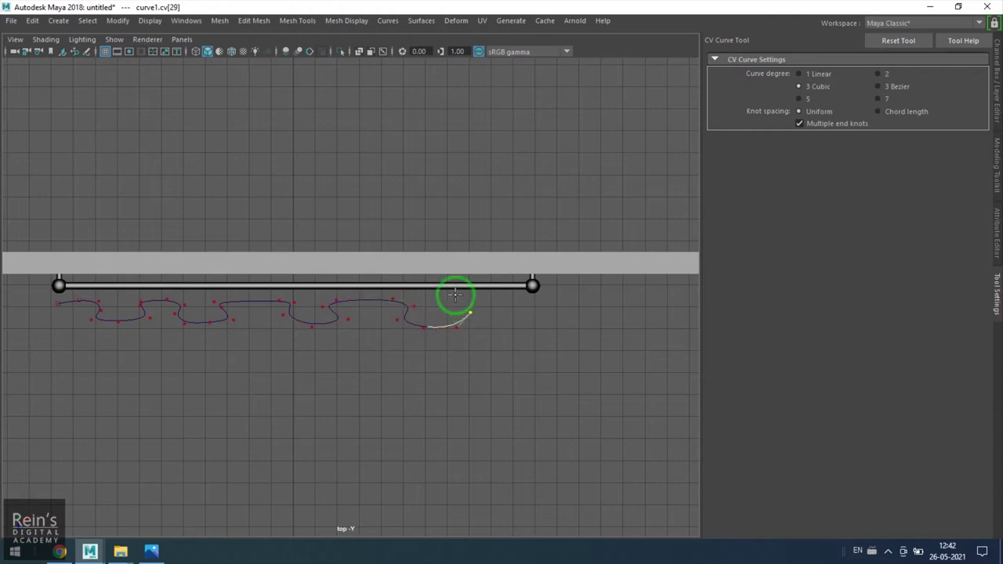
- Finish the CV curve with a narrow last fold ending just past the rod's right end, and select the whole curve
left_click(476, 313)
left_click(488, 322)
left_click(499, 325)
left_click(510, 311)
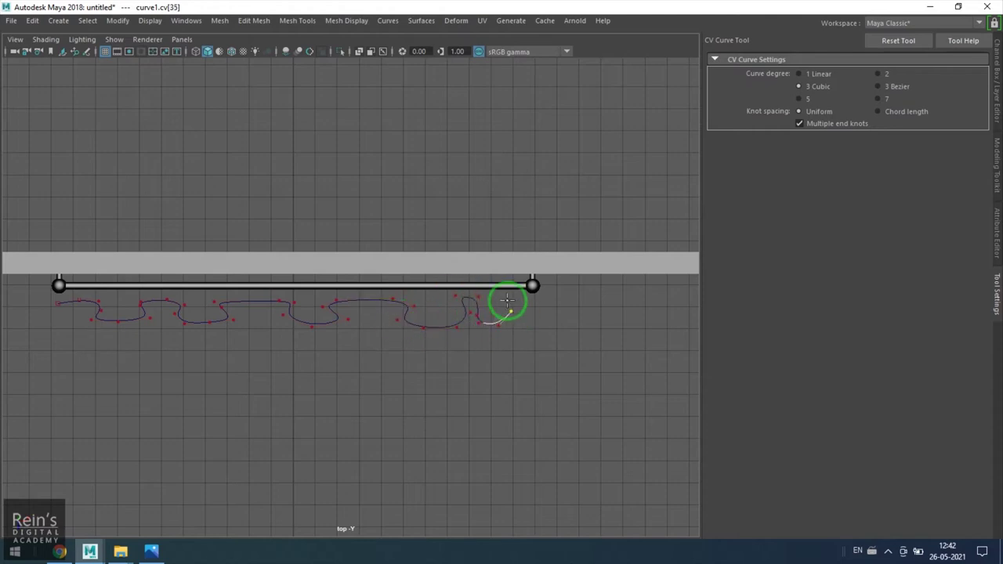
left_click(533, 300)
left_click(547, 306)
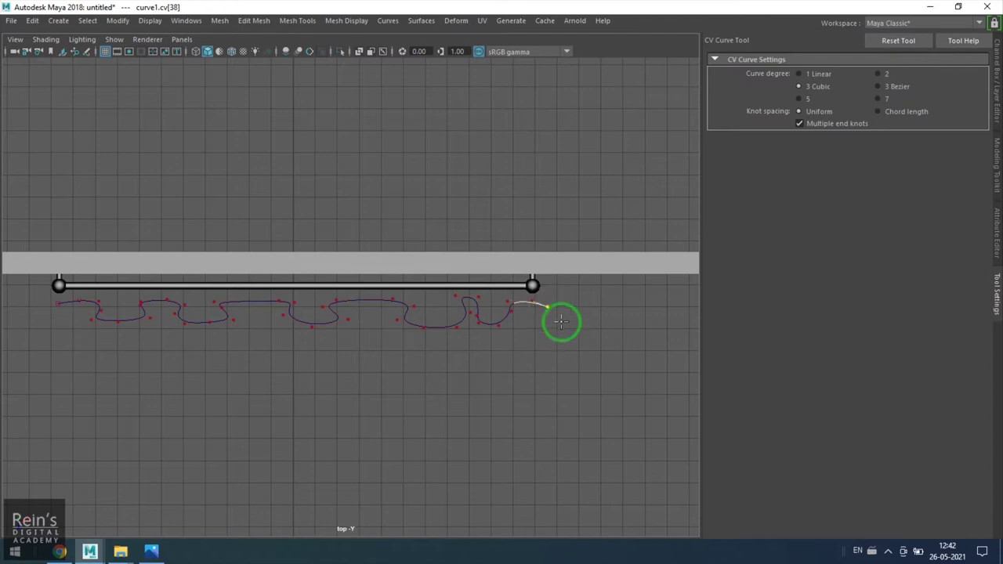
key("w")
left_click(477, 376)
left_click_drag(510, 316, 487, 352)
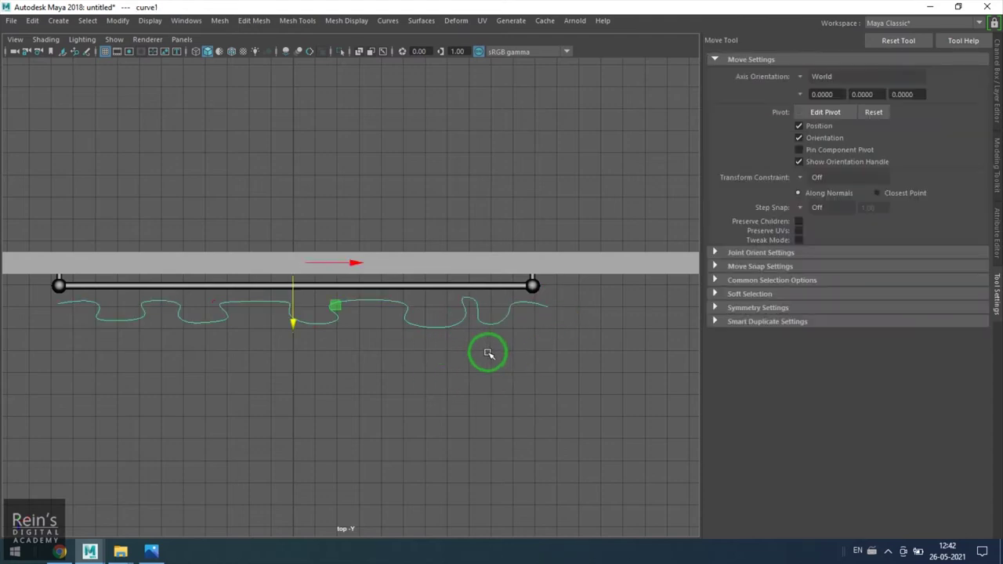
- Center the pivot of the wavy curve
middle_click_drag(262, 345, 323, 340, "alt")
scroll(462, 369, "up", 2)
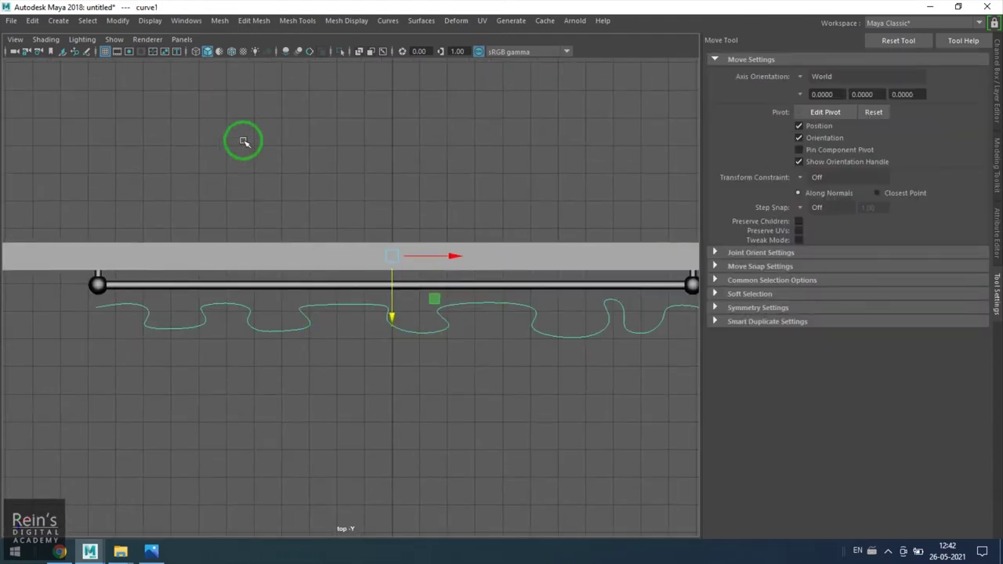
left_click(118, 20)
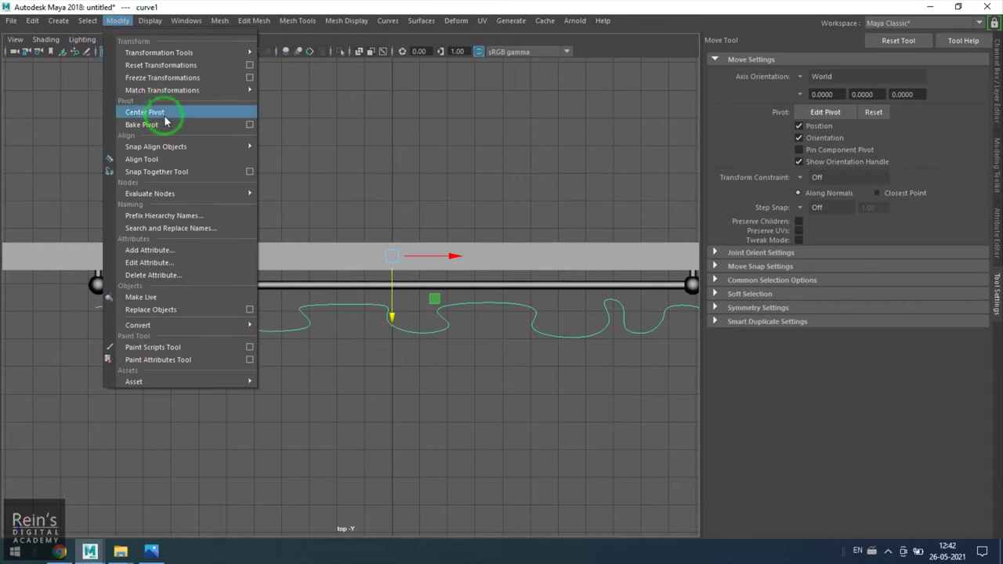
left_click(149, 113)
key("r")
left_click(398, 374)
key("ctrl+z")
left_click_drag(402, 377, 404, 353)
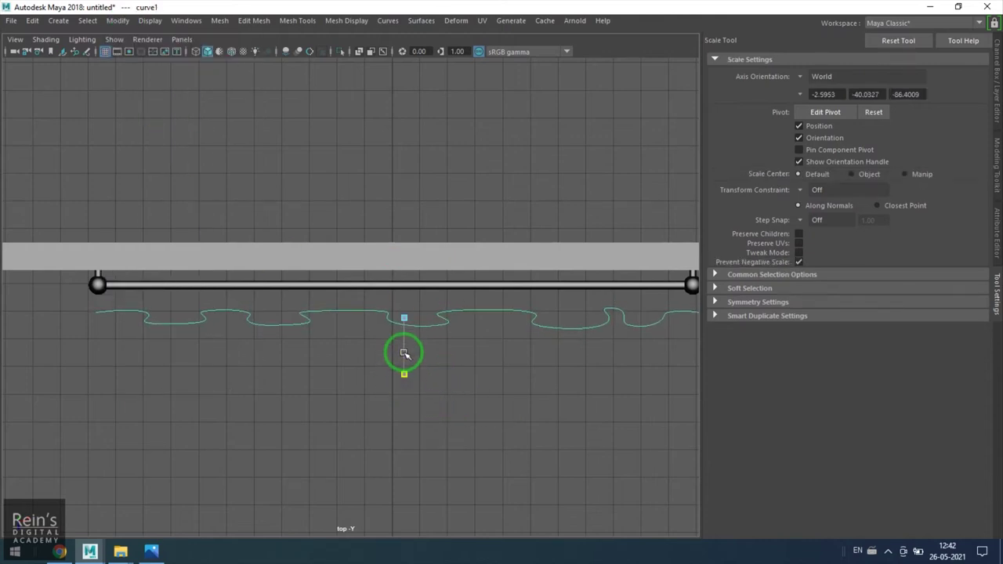
middle_click_drag(404, 353, 403, 357)
key("ctrl+z")
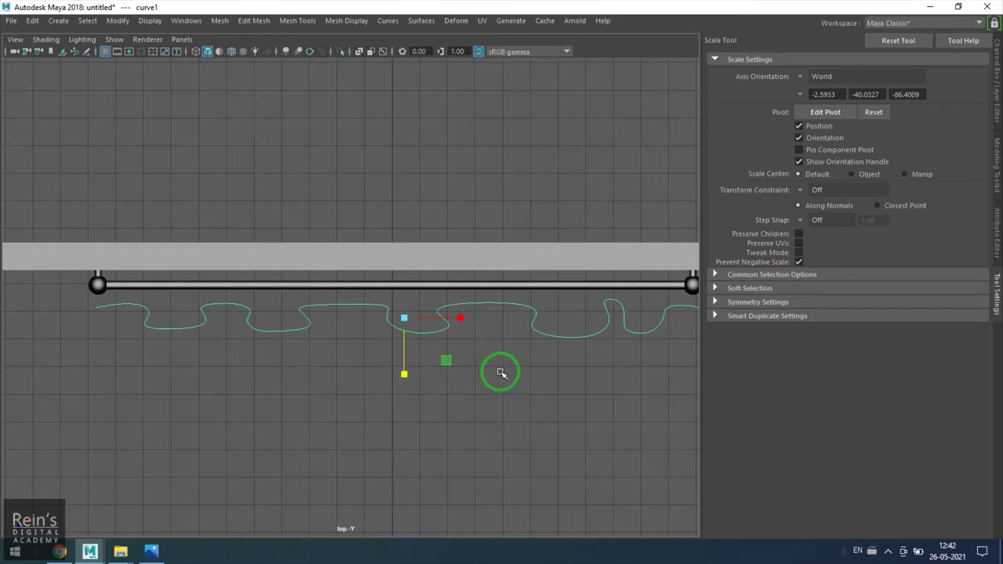
- Shift the rod and its two end balls slightly away from the wall, and move the wavy curve so it weaves along the rod
key("w")
middle_click_drag(405, 363, 409, 339)
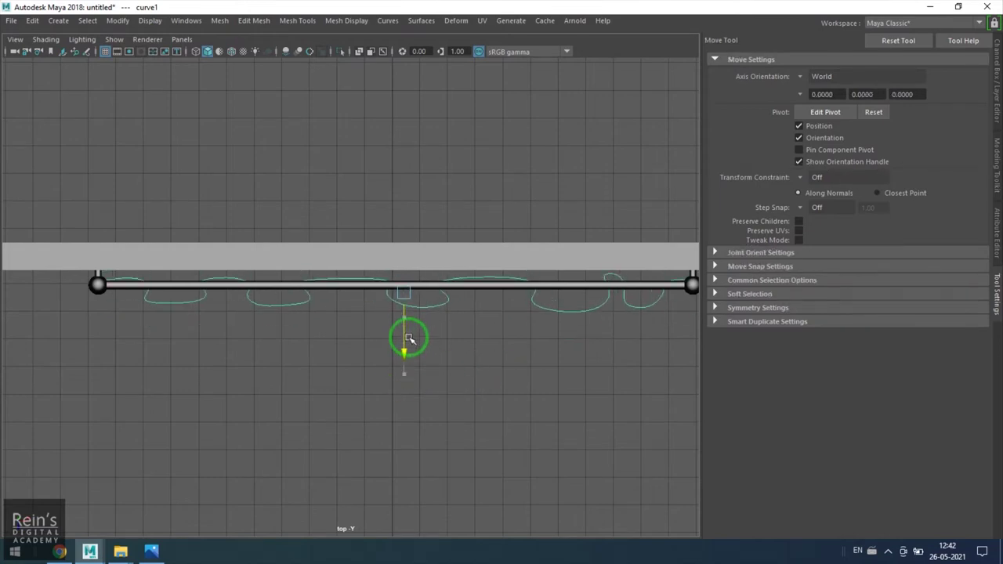
left_click(436, 284)
left_click(99, 284, "shift")
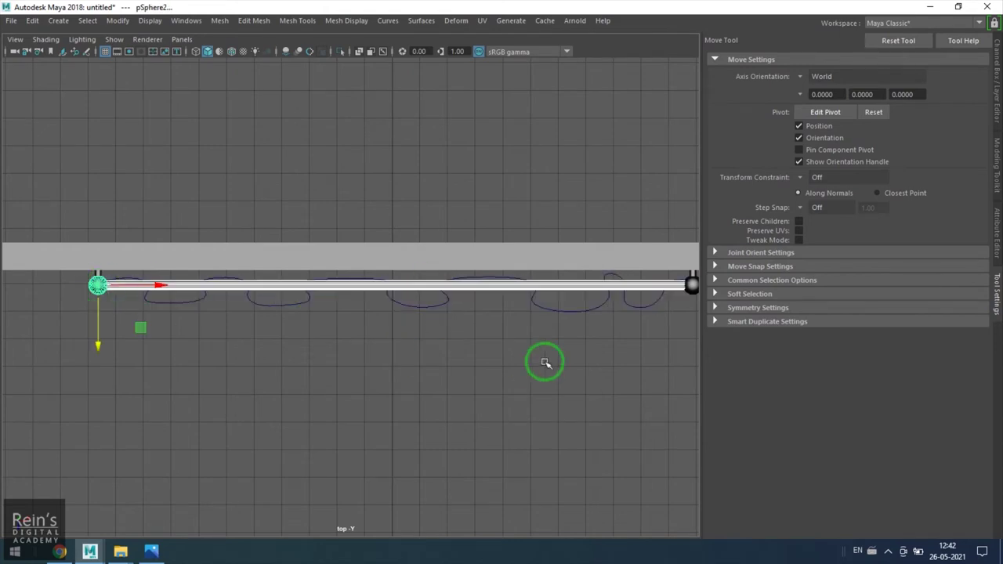
left_click(671, 288, "shift")
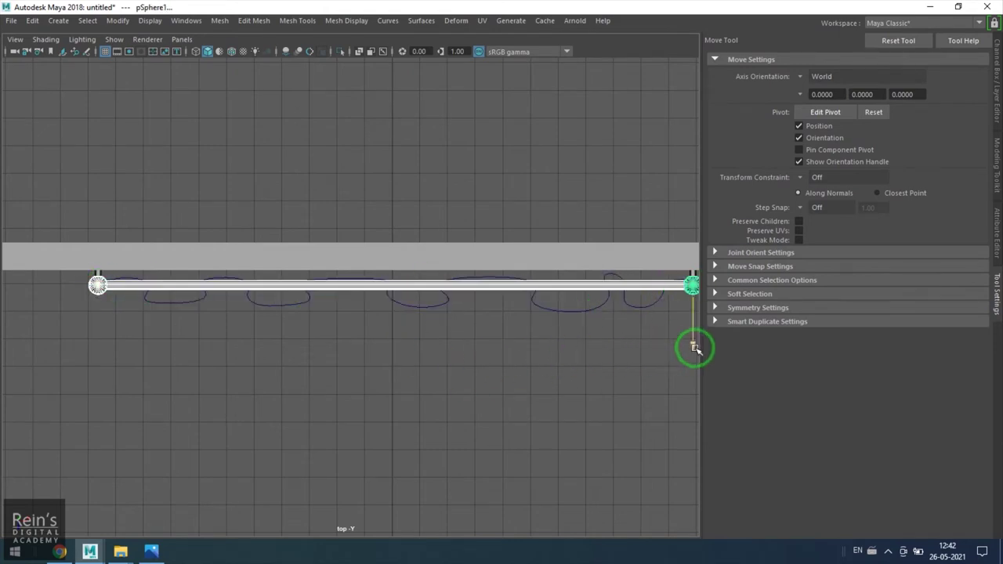
left_click_drag(697, 348, 691, 358)
middle_click_drag(591, 372, 490, 367, "alt")
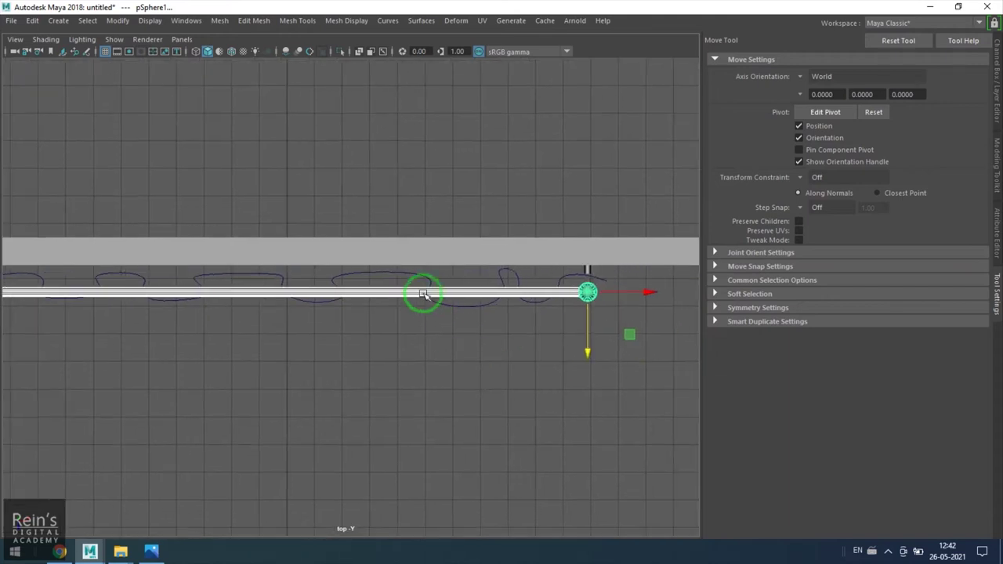
left_click_drag(429, 279, 430, 281)
left_click_drag(299, 339, 299, 345)
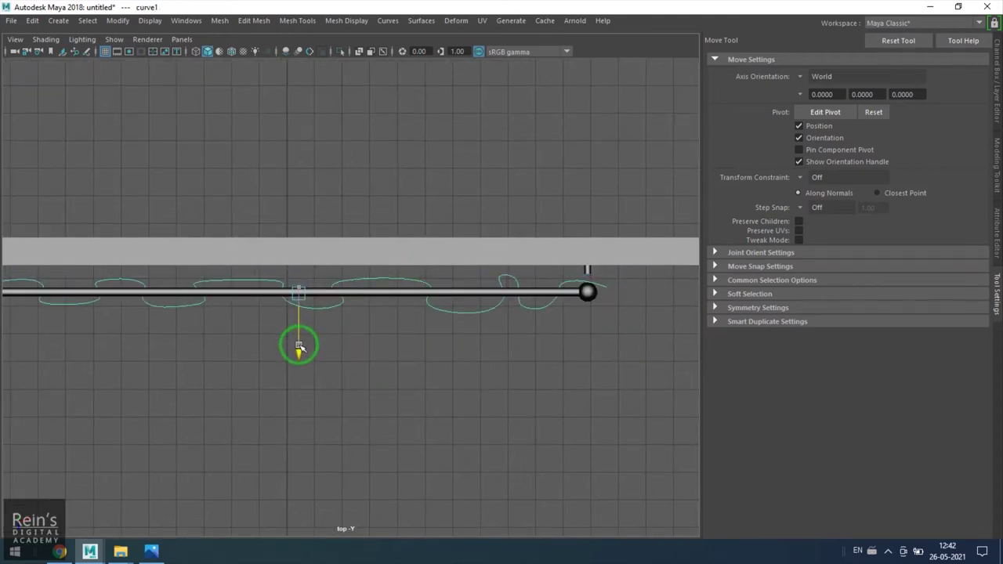
- Move the two bracket cylinders away from the wall and lengthen them to span the gap between wall and rod
left_click(587, 270)
middle_click_drag(483, 318, 554, 318, "alt")
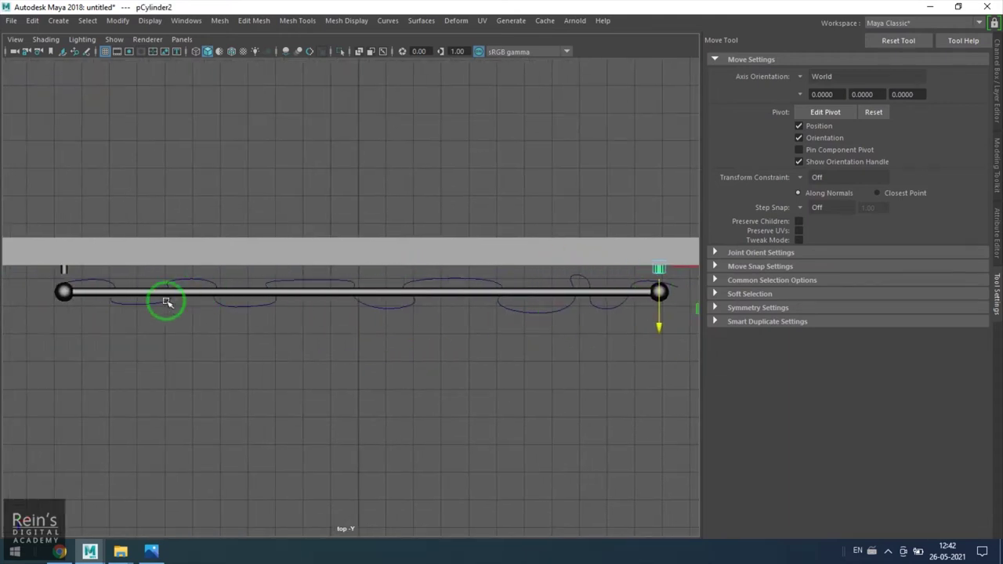
left_click(62, 273, "shift")
middle_click_drag(421, 366, 414, 365, "alt")
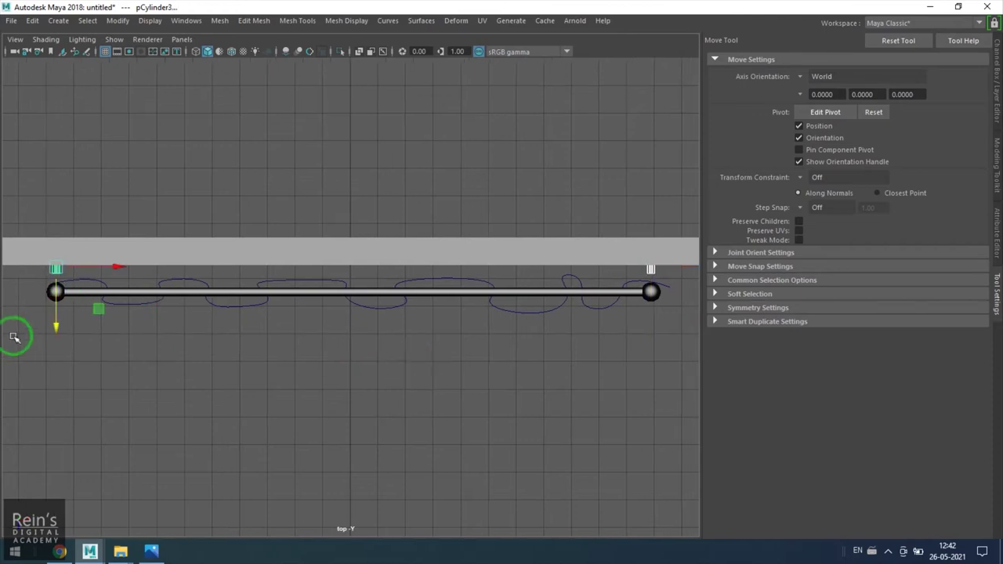
left_click_drag(57, 329, 59, 341)
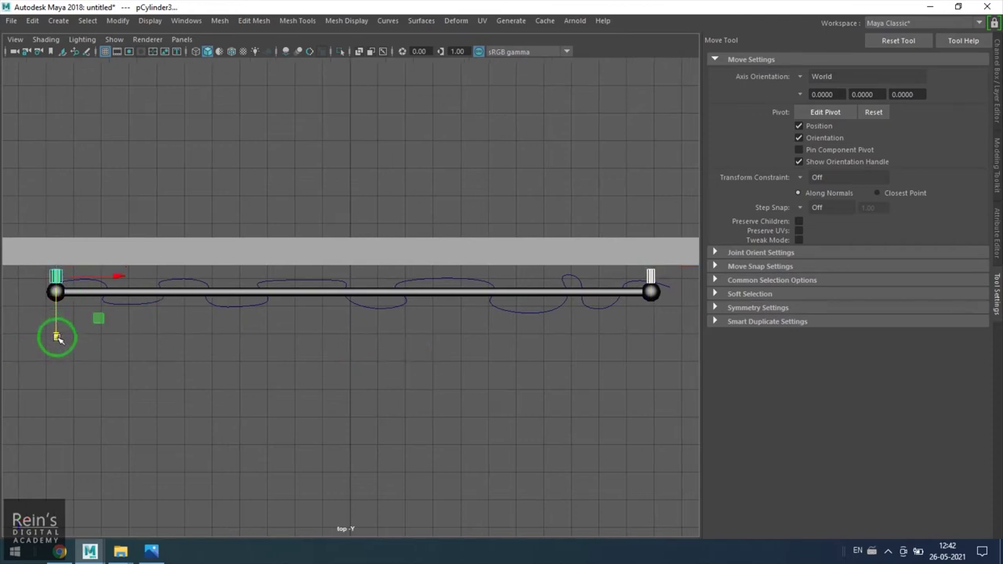
key("r")
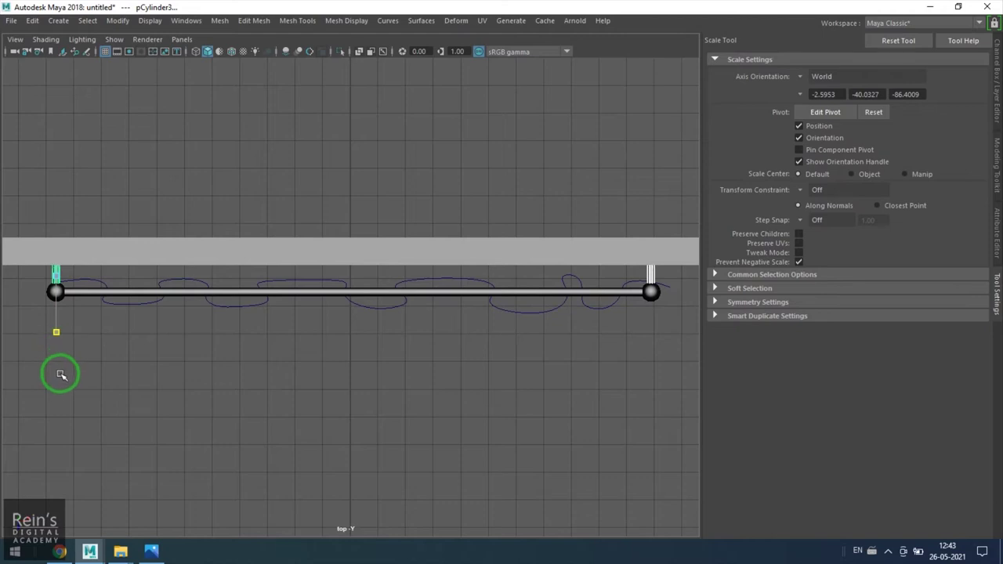
key("w")
left_click(278, 384)
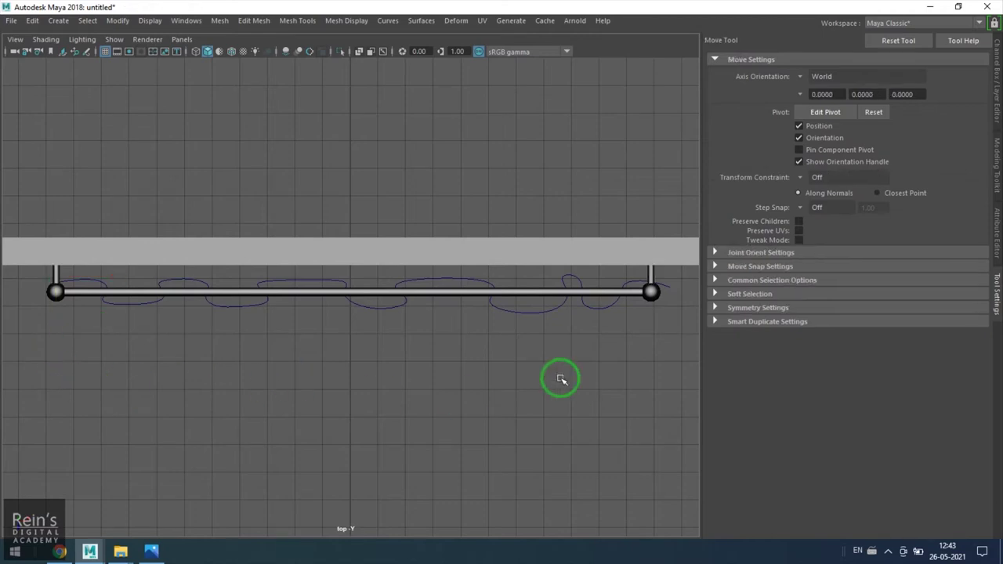
- Switch to the perspective view of the window wall and hide its grid
left_click(511, 311)
left_click(517, 380)
key("space")
key("space")
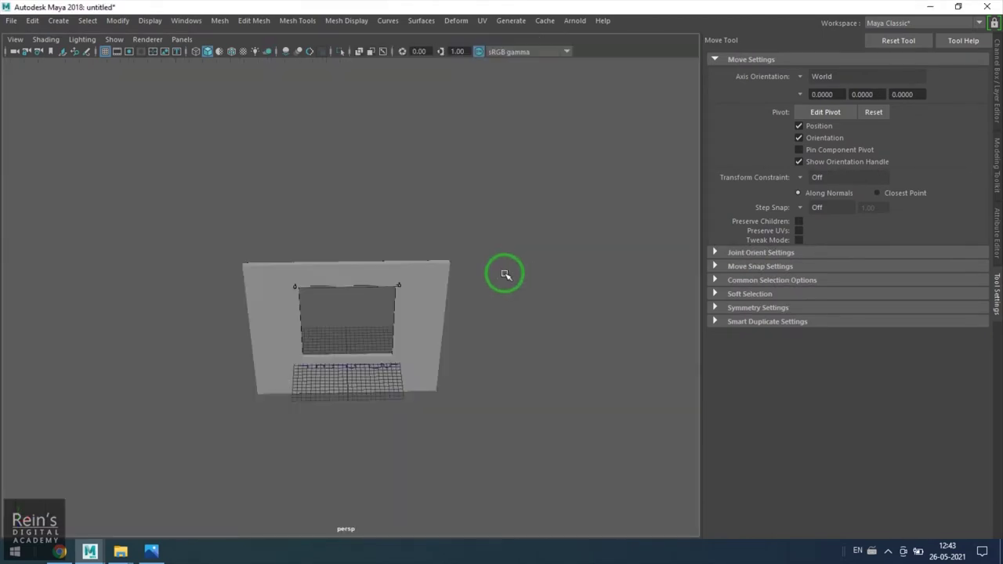
left_click_drag(506, 273, 406, 300, "alt")
scroll(405, 300, "up", 2)
middle_click_drag(405, 300, 443, 253, "alt")
scroll(443, 253, "up", 3)
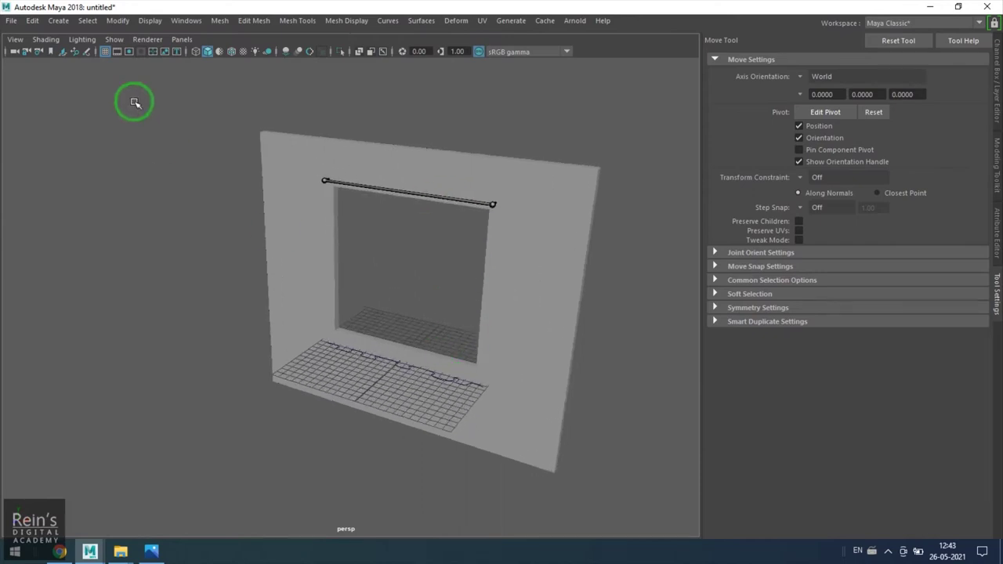
left_click(105, 51)
- Select the wavy curve below the window and display its control vertices for editing
left_click_drag(427, 365, 350, 360, "alt")
left_click(413, 384)
left_click_drag(449, 401, 396, 399, "alt")
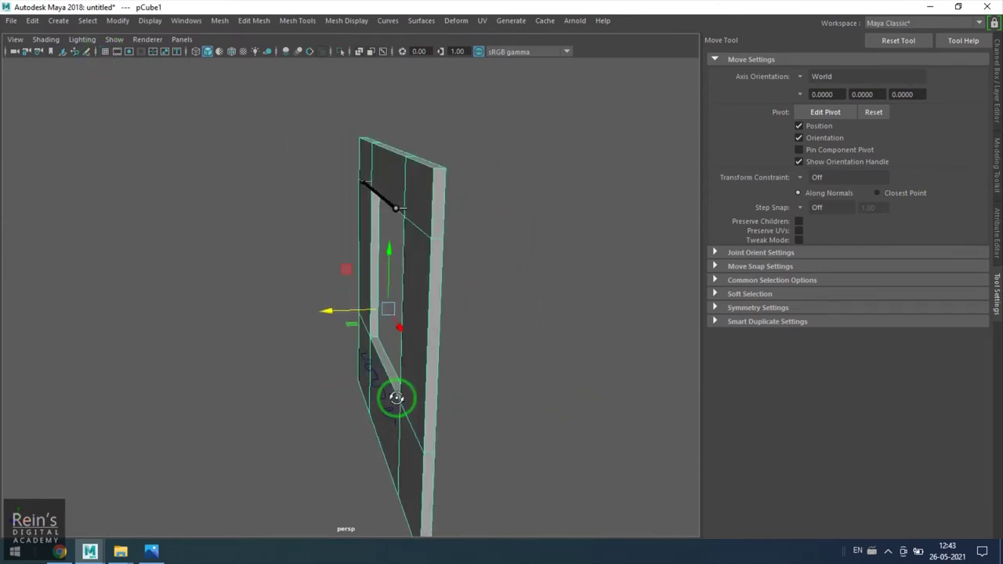
left_click(383, 409)
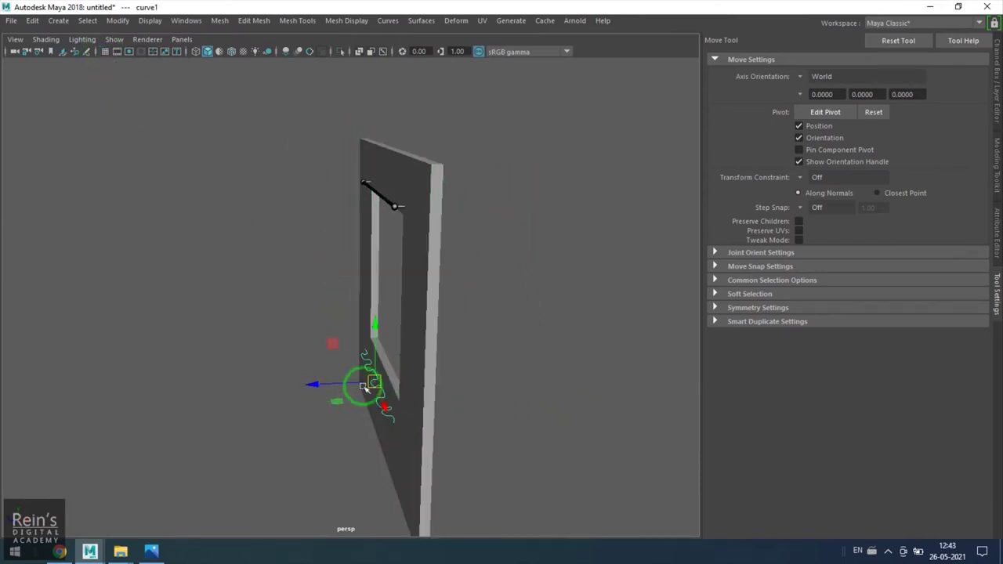
left_click_drag(365, 381, 400, 402, "alt")
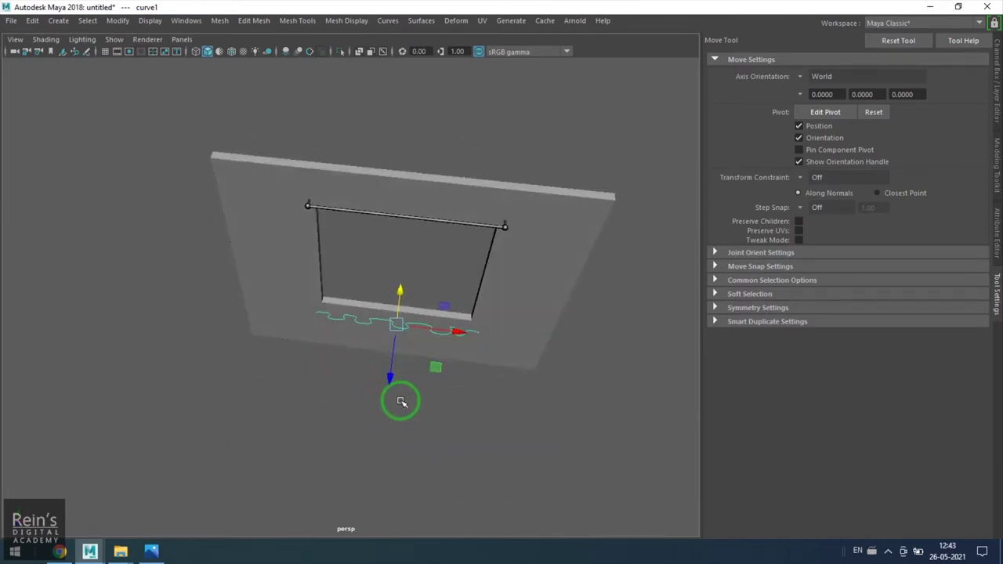
scroll(401, 403, "up", 5)
middle_click_drag(427, 402, 349, 388, "alt")
scroll(344, 385, "up", 3)
right_click_drag(334, 379, 335, 355)
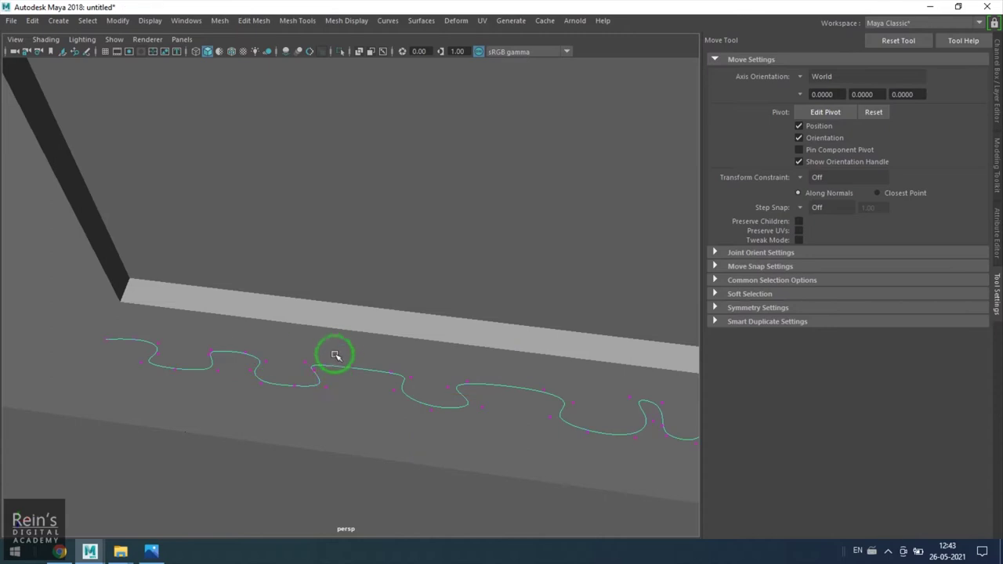
- Move individual control vertices on the crests of the wavy curve to make its flat stretches rounder
left_click_drag(297, 356, 327, 375)
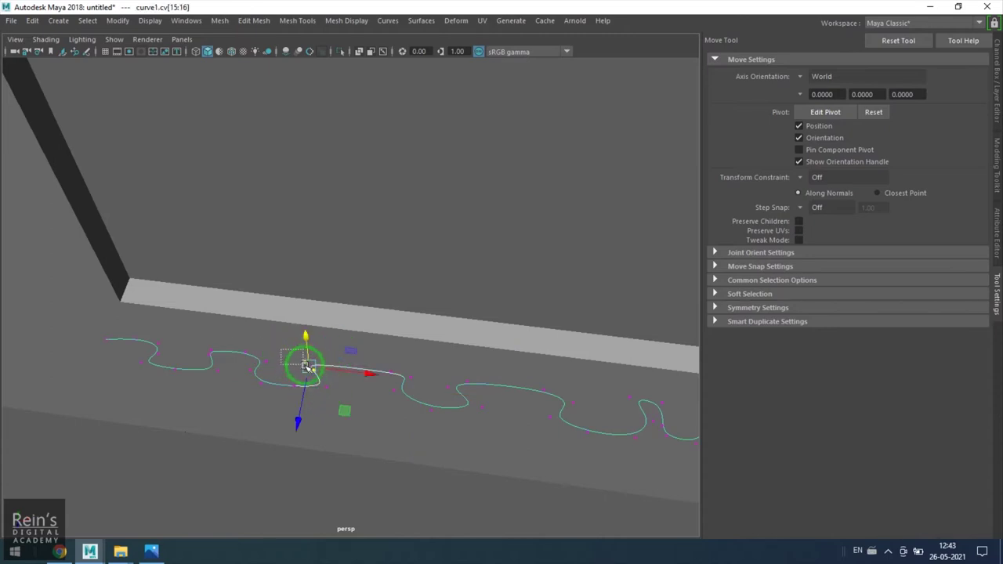
left_click(319, 359)
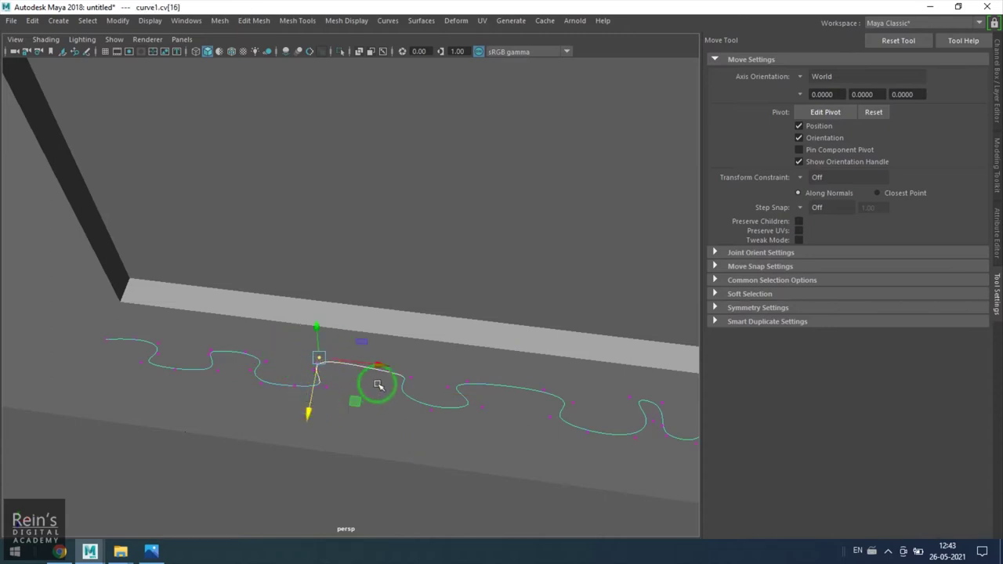
left_click(389, 366)
left_click(246, 349)
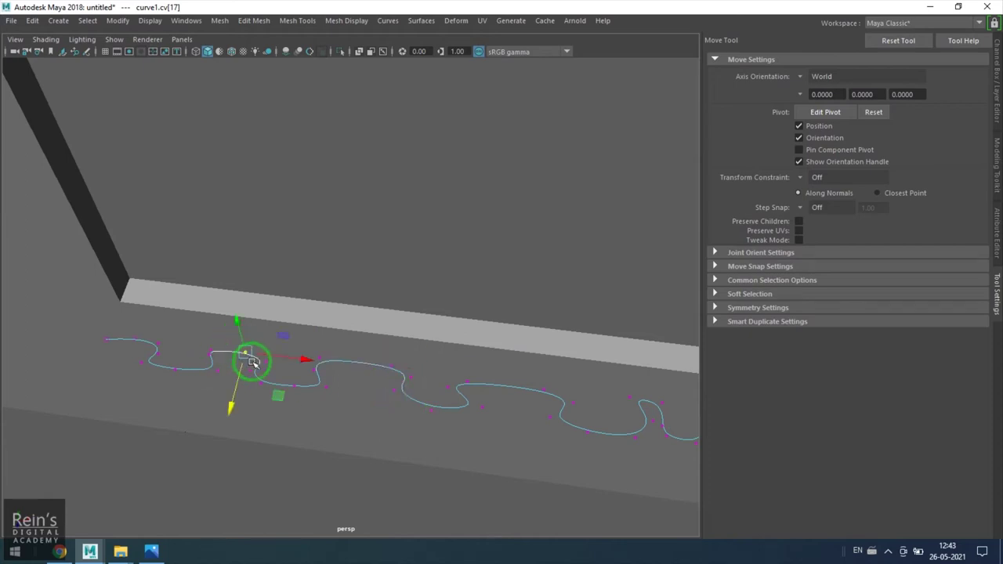
left_click(547, 400)
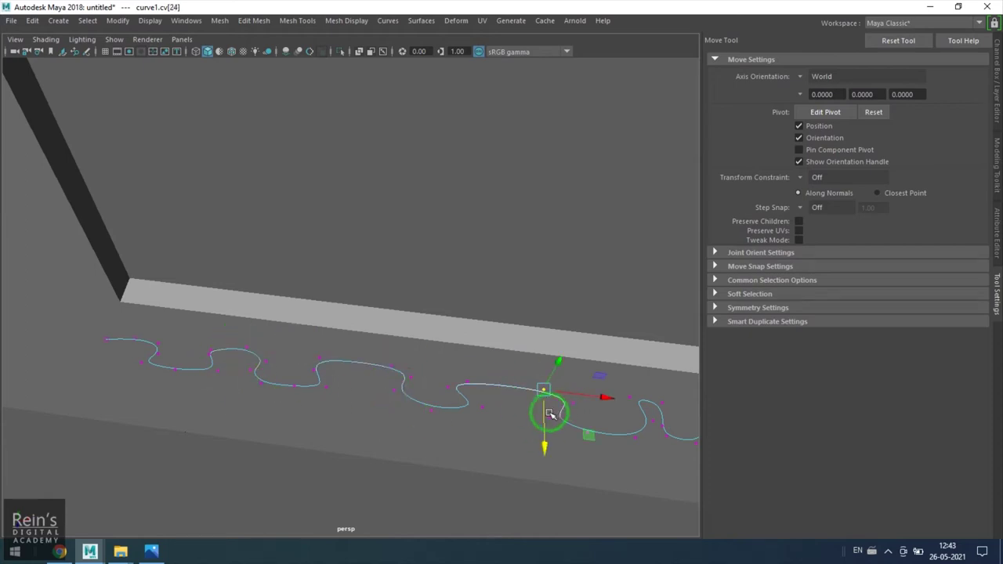
middle_click_drag(577, 428, 492, 403, "alt")
left_click_drag(493, 393, 491, 393)
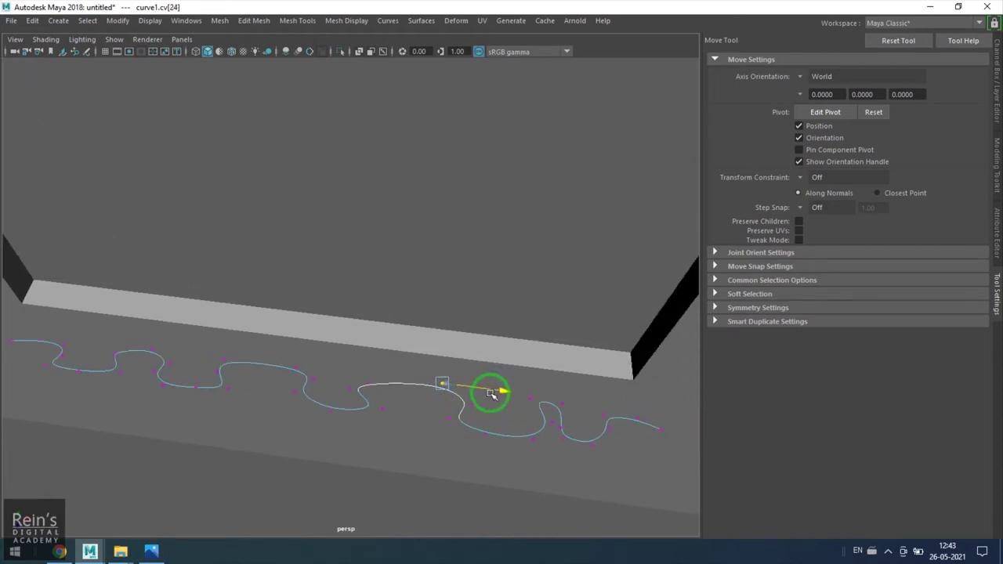
left_click(551, 297)
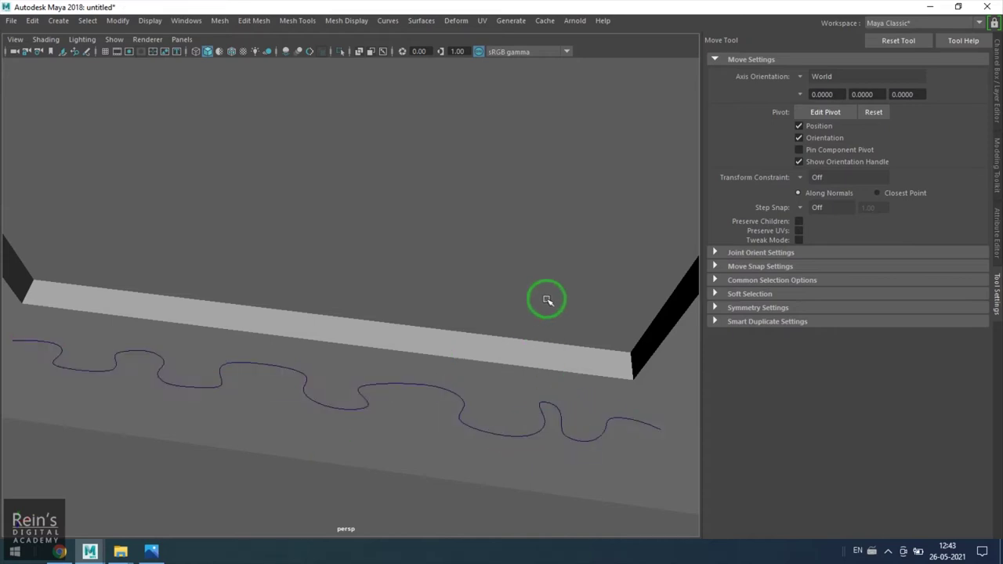
- In the top view, start a second cubic CV curve at the rod's left end with a narrow first fold
right_click_drag(547, 300, 442, 353, "alt")
key("space")
key("space")
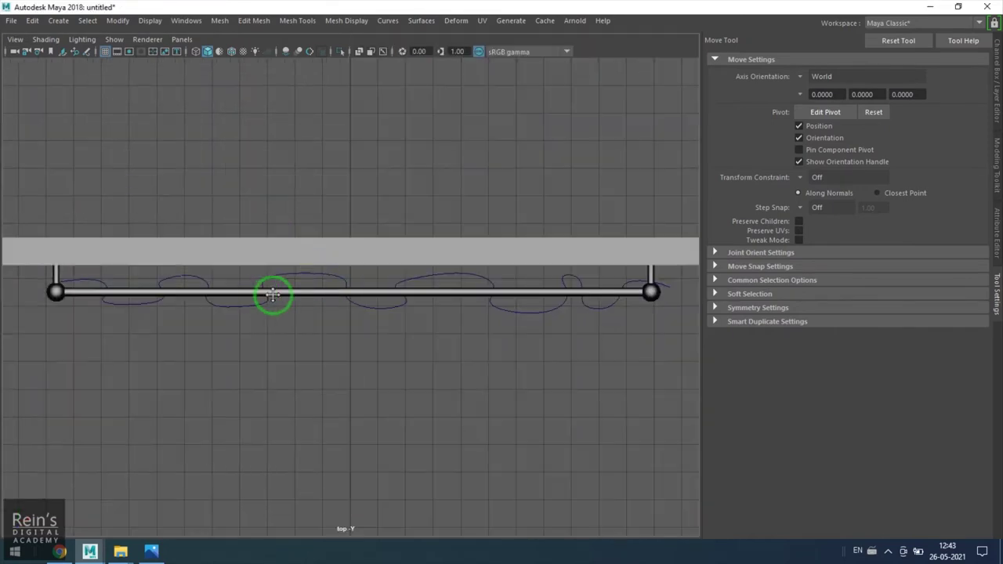
middle_click_drag(273, 293, 376, 293, "alt")
scroll(375, 293, "up", 1)
left_click(66, 22)
mouse_move(118, 115)
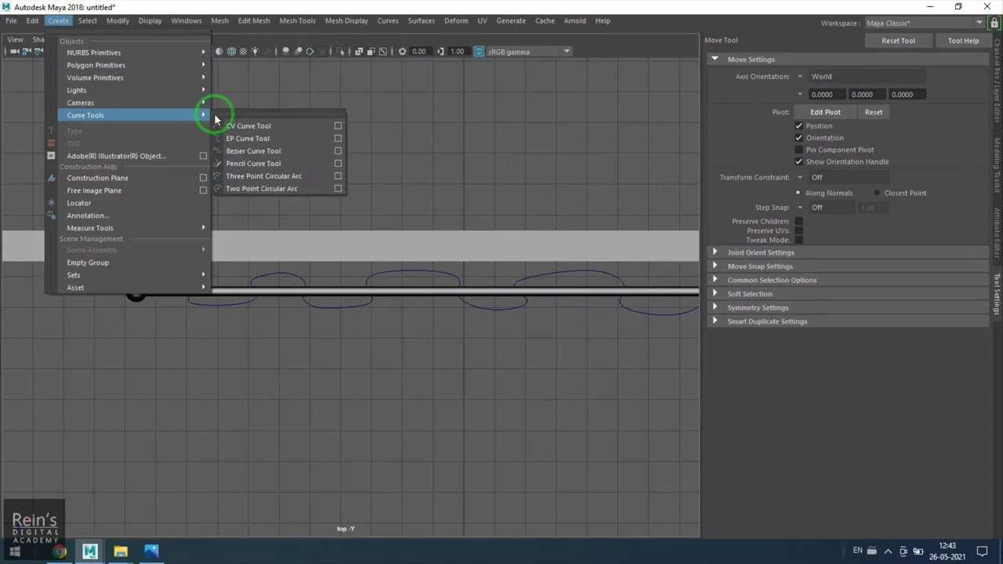
left_click(243, 123)
middle_click_drag(204, 304, 343, 314, "alt")
scroll(343, 314, "up", 2)
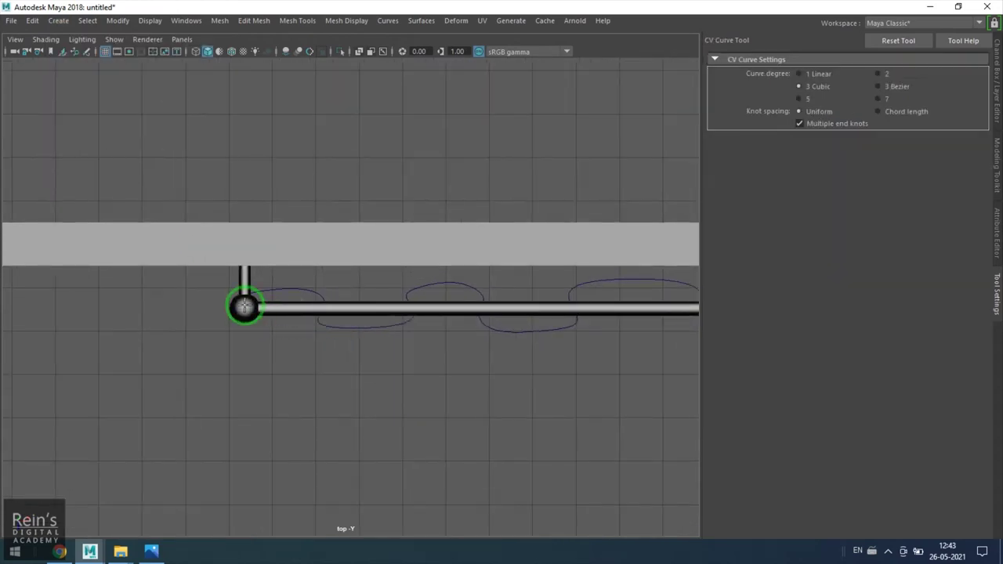
left_click(239, 301)
left_click(254, 324)
left_click(278, 334)
left_click(264, 298)
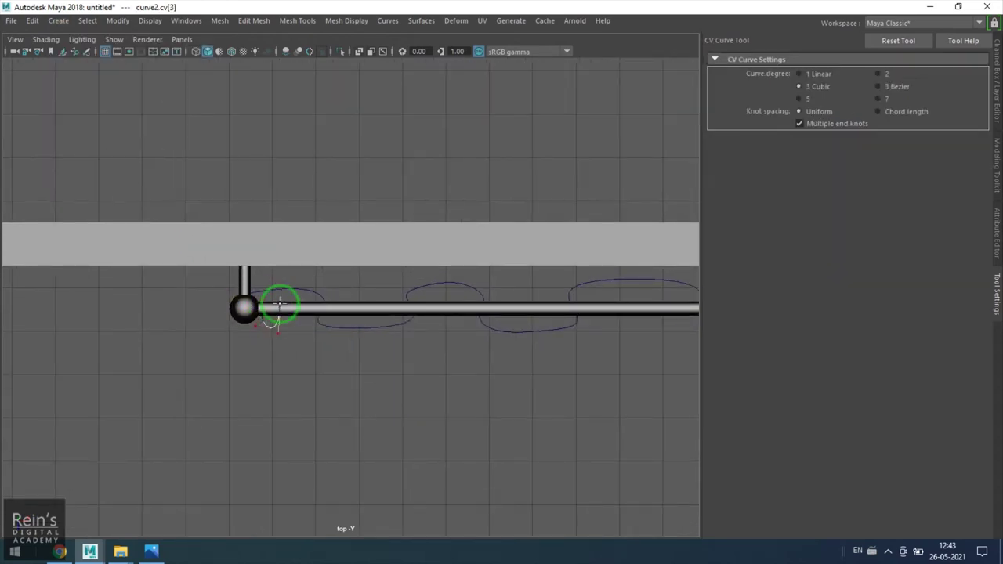
- Continue the second curve with a narrow second fold and a small crest on the wall side of the rod
left_click(302, 299)
left_click(317, 329)
left_click(339, 336)
left_click(355, 291)
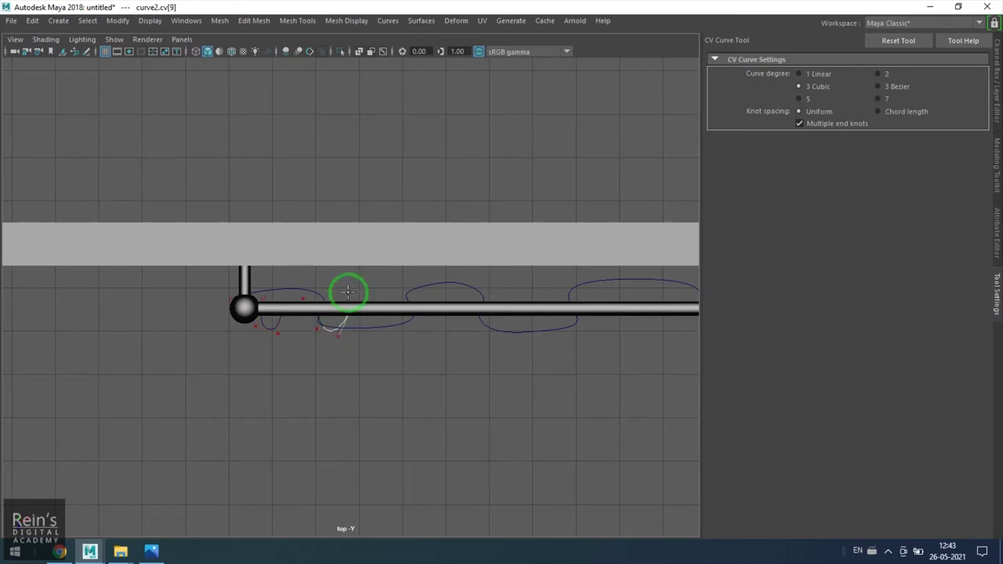
left_click(376, 295)
middle_click_drag(444, 350, 361, 355, "alt")
scroll(361, 355, "up", 1)
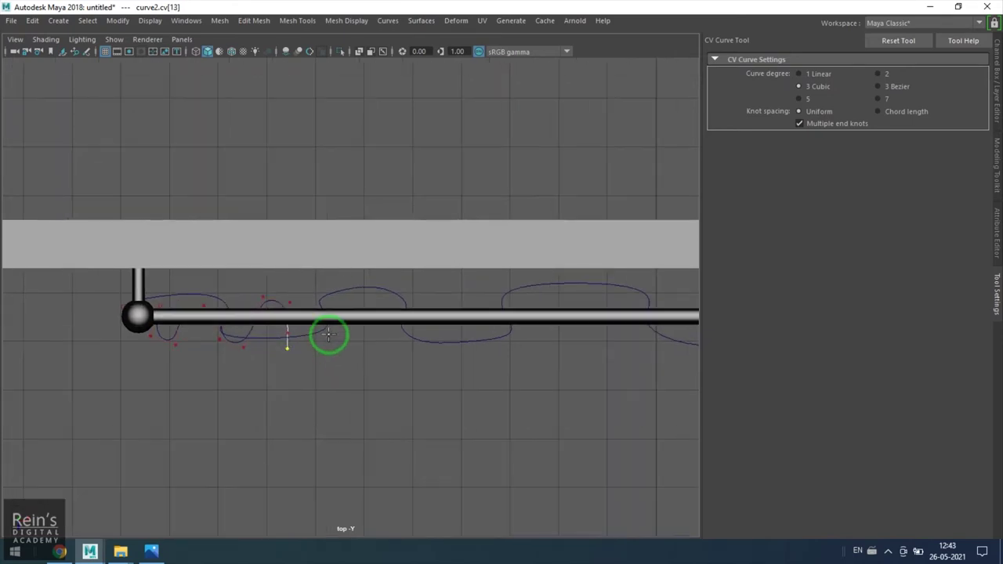
- Complete the second curve's third fold and add a wider fourth fold that dips on the room side
left_click(335, 335)
left_click(332, 303)
left_click(372, 307)
left_click(370, 337)
left_click(409, 360)
left_click(413, 329)
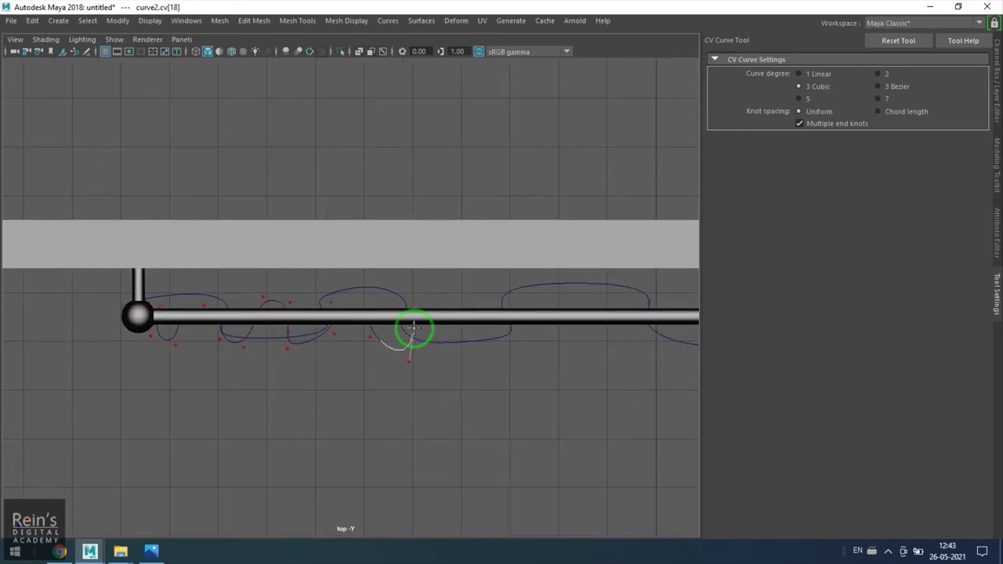
- Continue the second curve past its fourth fold with a low crest along the rod, a room-side dip and another low crest
left_click(413, 303)
left_click(458, 307)
left_click(438, 341)
middle_click_drag(454, 355, 328, 363, "alt")
left_click(362, 345)
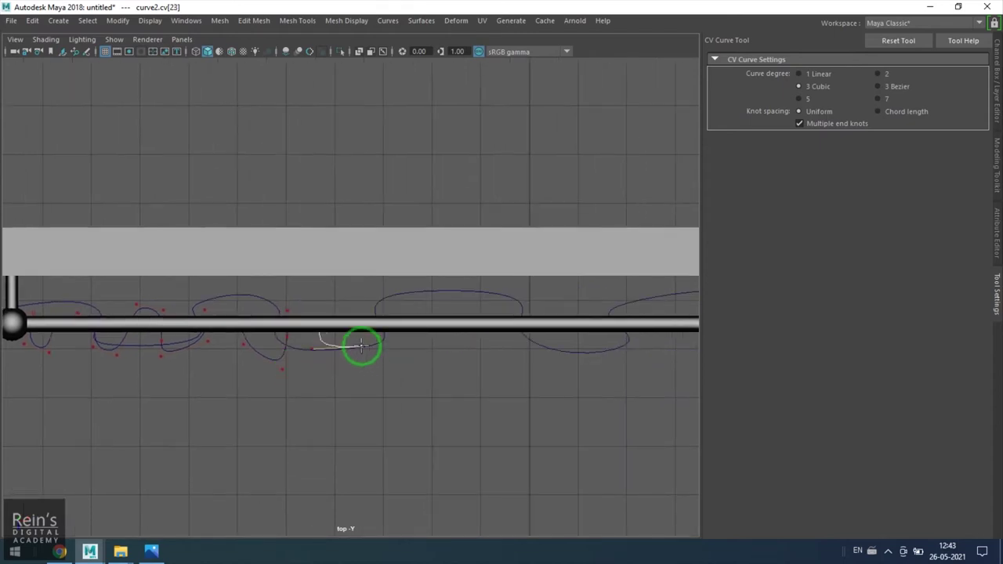
left_click(366, 318)
left_click(405, 311)
left_click(405, 343)
- Extend the second curve toward the rod's middle with two narrow room-side dips separated by a small wall-side crest
middle_click_drag(407, 352, 112, 327, "alt")
scroll(112, 327, "up", 1)
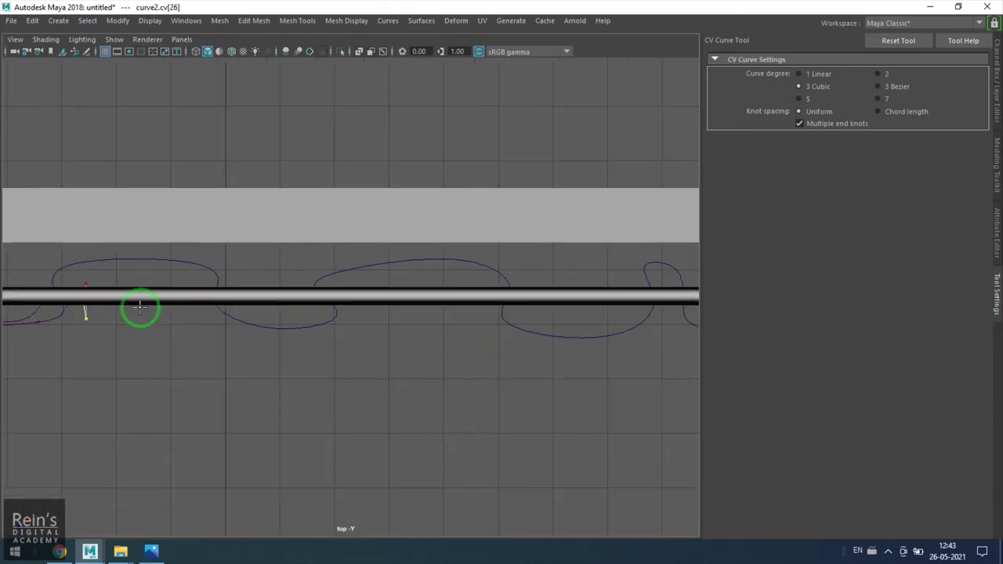
left_click(135, 324)
left_click(155, 290)
left_click(156, 274)
left_click(196, 289)
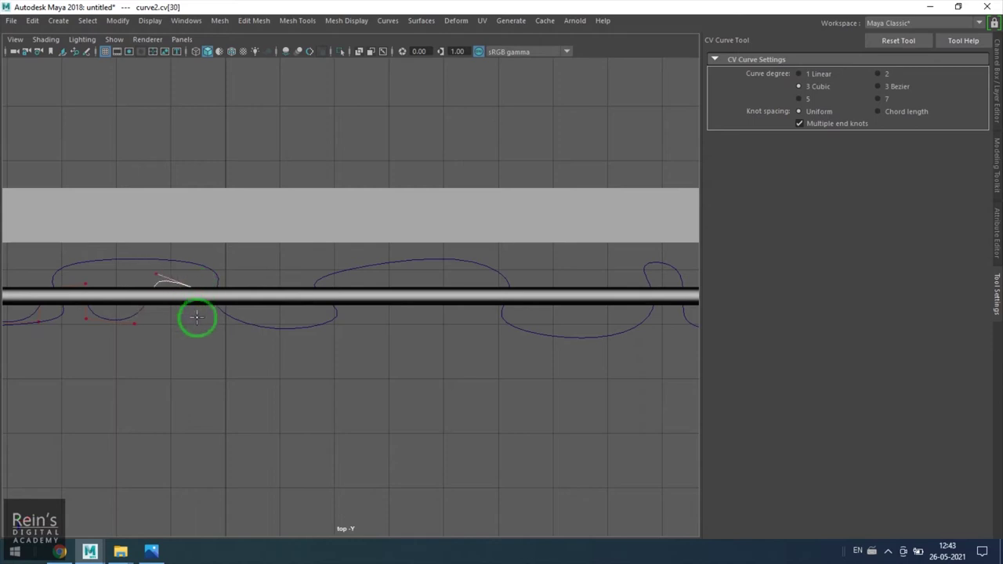
left_click(198, 325)
left_click(241, 319)
left_click(251, 280)
left_click(256, 277)
middle_click_drag(282, 311, 205, 313, "alt")
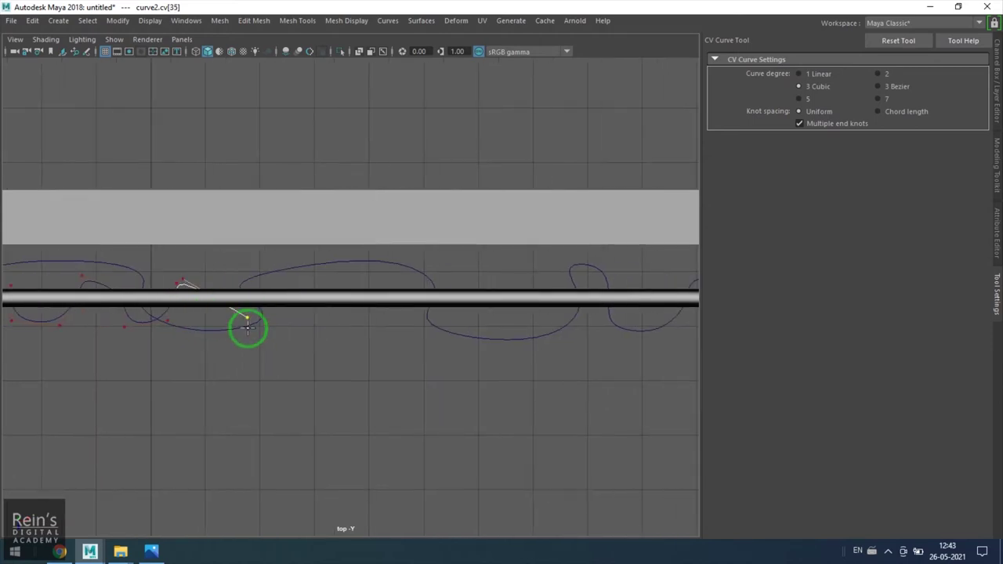
left_click(253, 331)
left_click(279, 285)
left_click(360, 289)
middle_click_drag(331, 334, 242, 332, "alt")
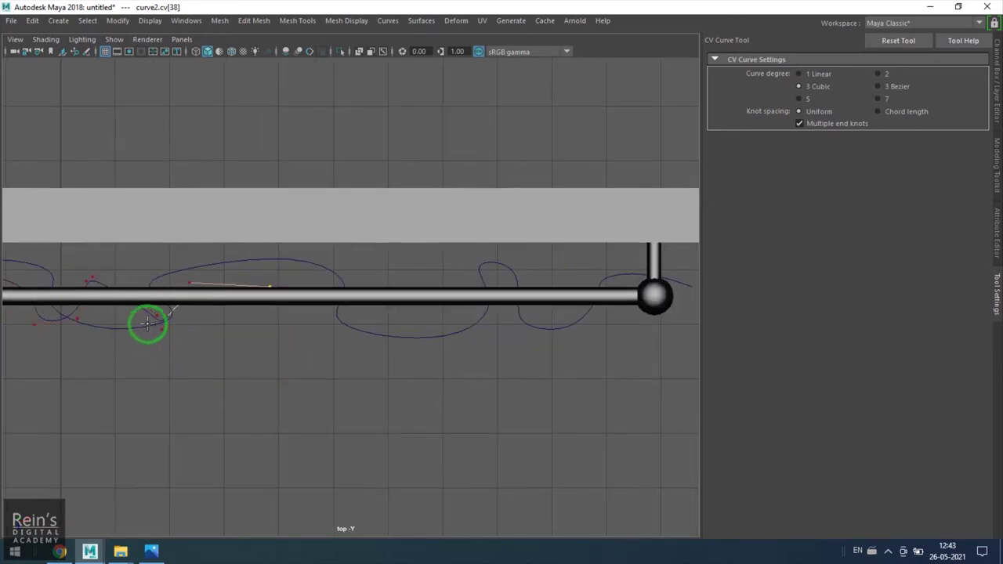
key("BackSpace")
key("BackSpace")
key("BackSpace")
key("BackSpace")
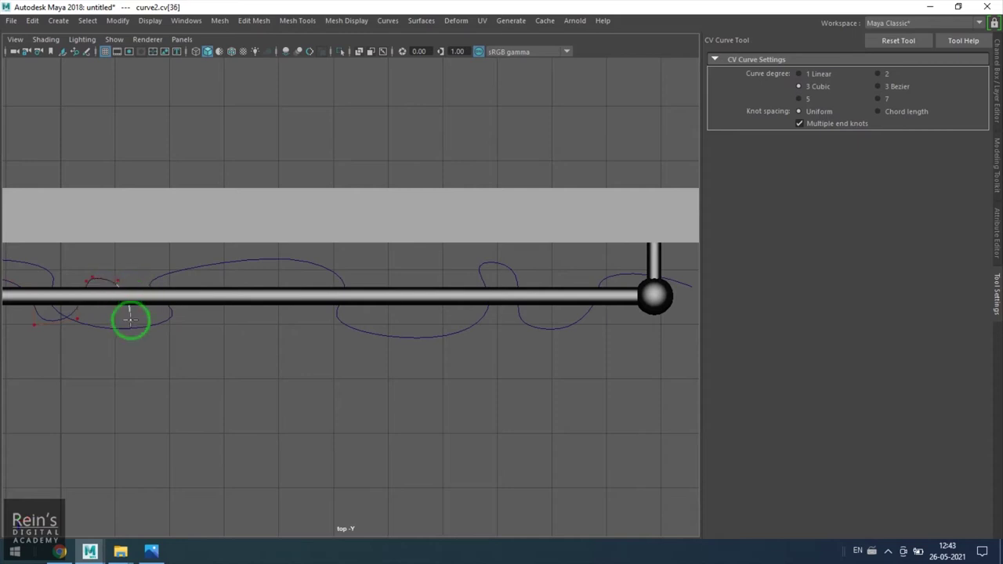
- Add a wide crest on the wall side of the rod to the second curve, followed by a broad room-side dip
left_click(182, 319)
left_click(196, 280)
left_click(208, 268)
left_click(290, 285)
left_click(288, 324)
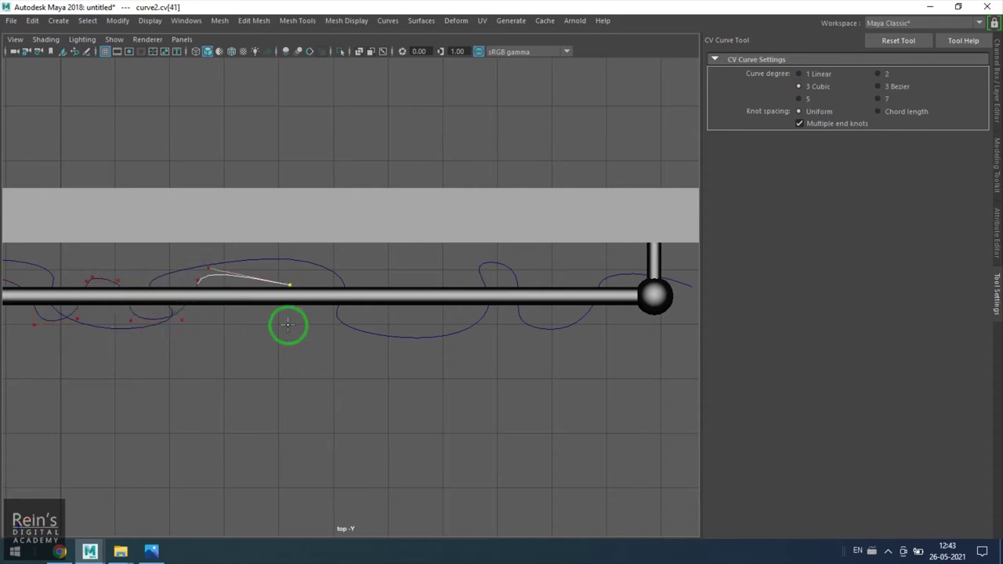
left_click(390, 333)
- Continue the second curve with a rounded wall-side crest and a narrow, deep room-side dip that turns back toward the wall
left_click(375, 271)
left_click(439, 269)
left_click(430, 320)
left_click(461, 343)
left_click(472, 310)
left_click(462, 263)
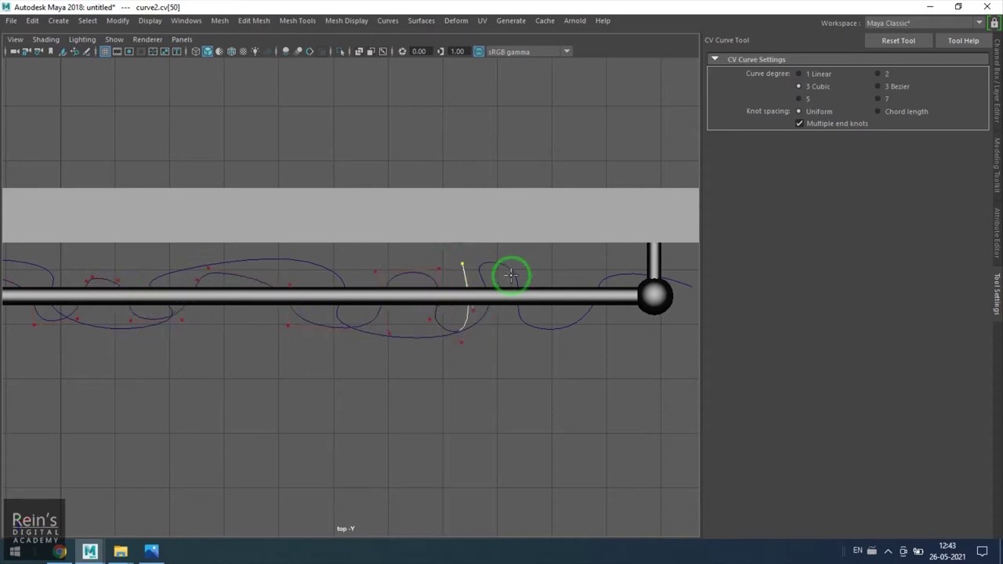
- Draw the second curve's last two narrow folds and finish the curve on the room side near the rod's right end
left_click(512, 279)
left_click(501, 325)
left_click(531, 332)
left_click(551, 275)
left_click(586, 281)
left_click(610, 319)
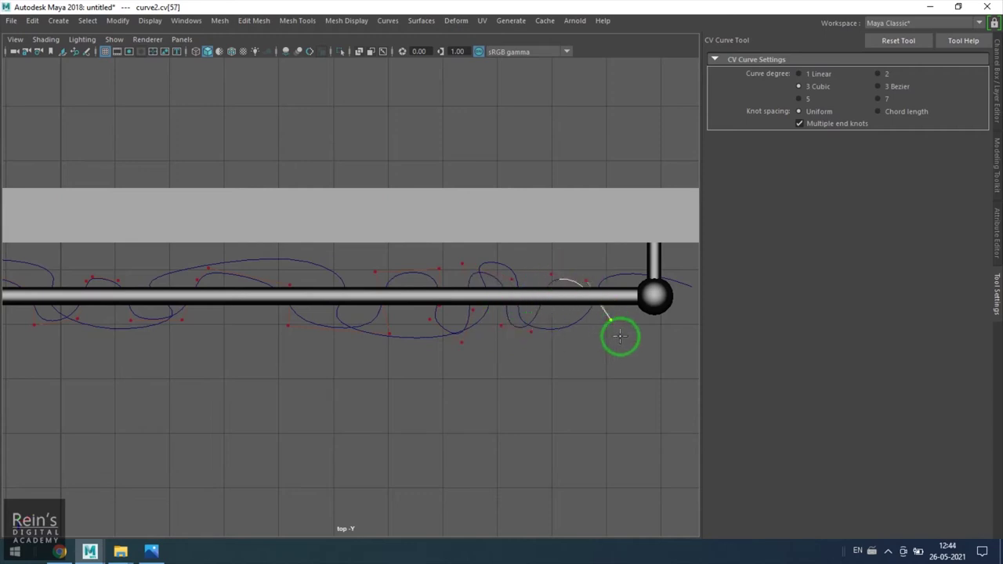
left_click(634, 316)
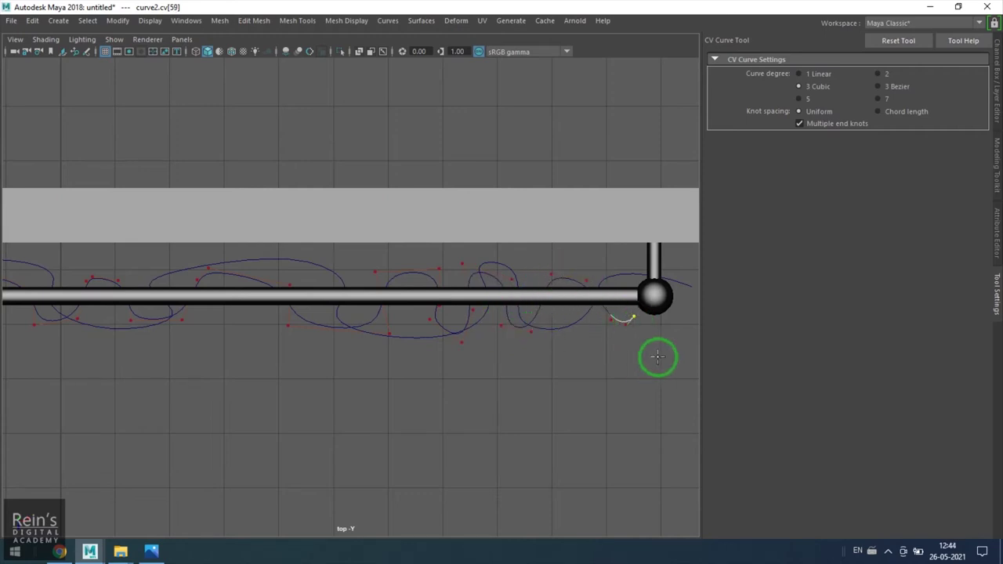
key("ctrl+z")
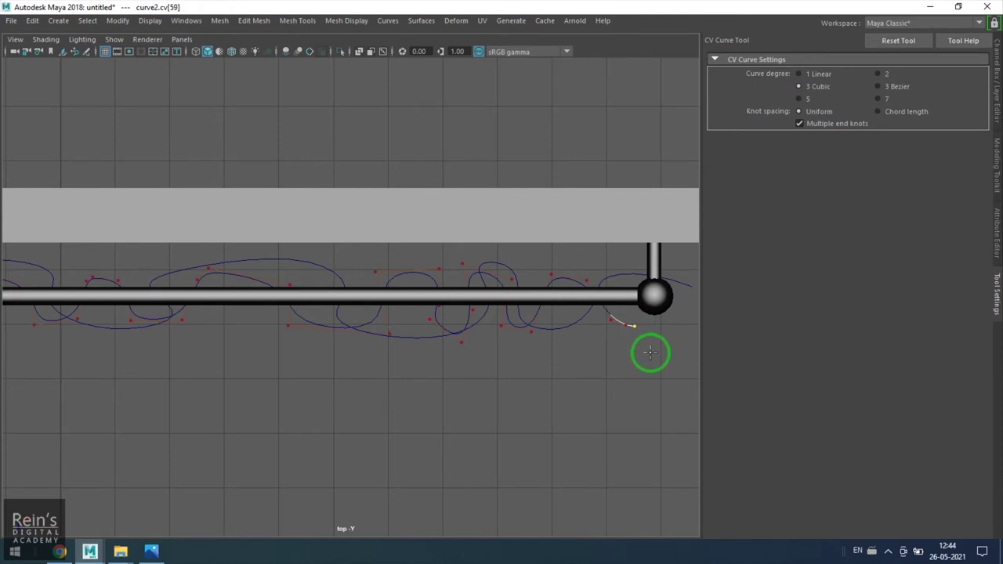
key("Return")
- In the perspective view, raise the second curve from the floor to just below the curtain rod
key("w")
key("space")
key("space")
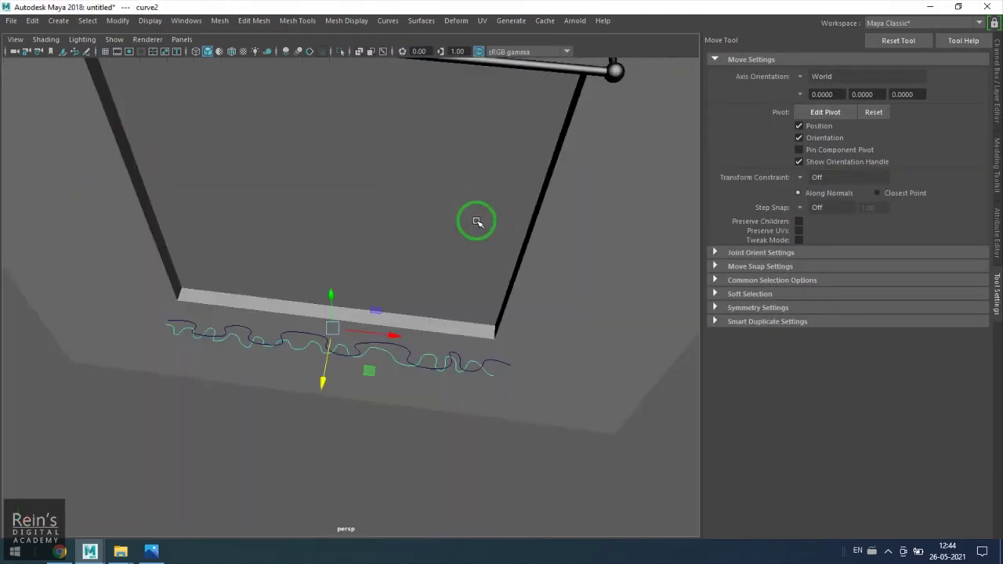
left_click_drag(475, 217, 390, 192, "alt")
middle_click_drag(389, 192, 416, 86)
left_click_drag(384, 211, 359, 305, "alt")
- Center the second curve's pivot and scale the curve down in depth so its folds are shallower
key("r")
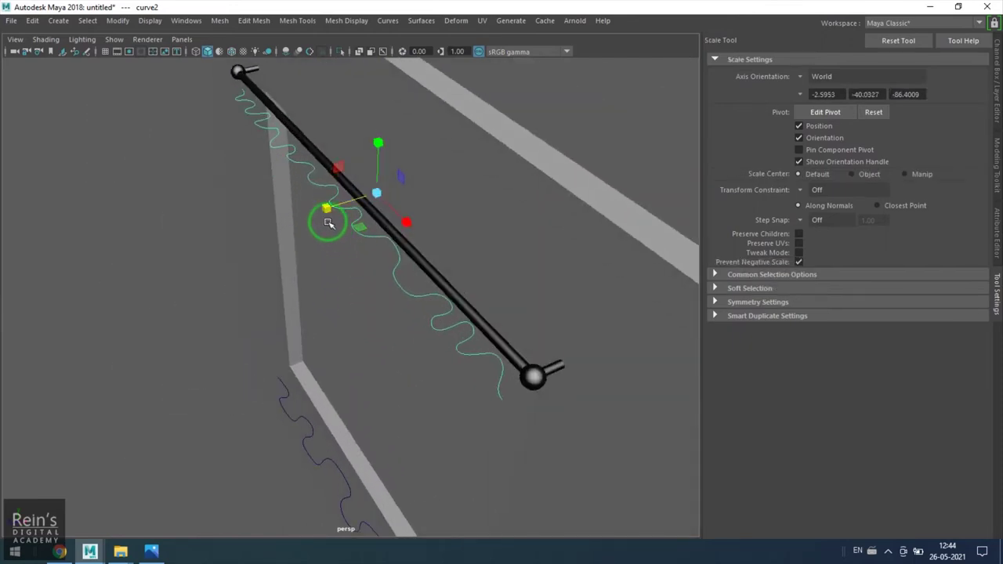
left_click(118, 20)
left_click(197, 110)
left_click_drag(283, 219, 308, 221)
left_click(385, 325)
scroll(383, 329, "down", 4)
left_click_drag(381, 329, 392, 253, "alt")
left_click(400, 247)
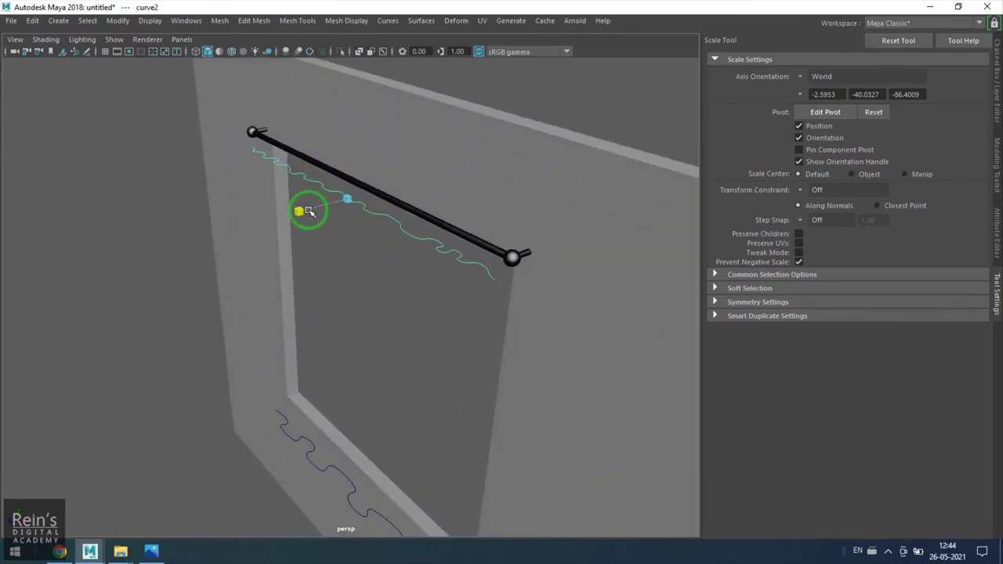
left_click(410, 290)
left_click_drag(410, 289, 381, 264, "alt")
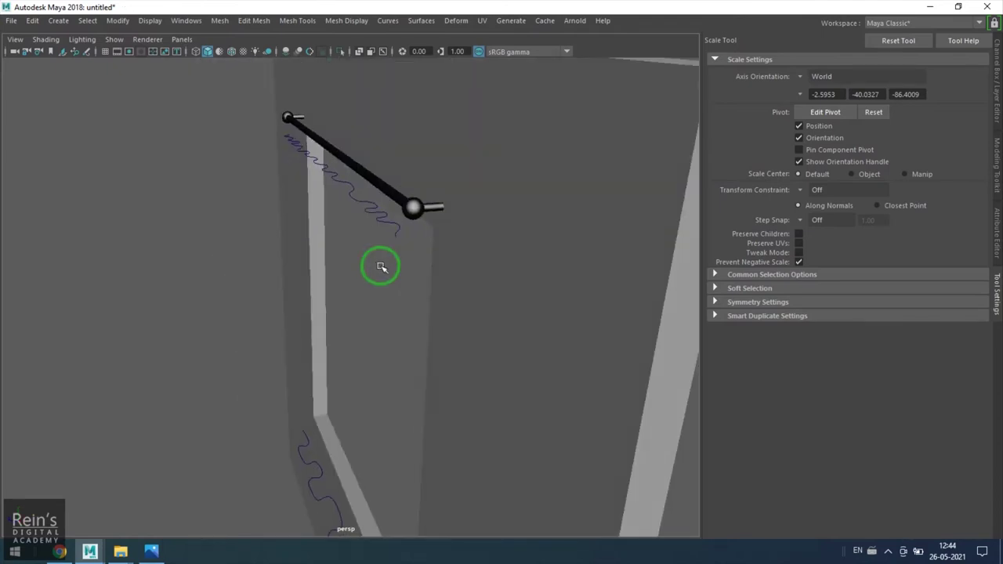
- Select the upper curve together with the lower curve and reset the Loft options to their defaults
left_click(343, 219)
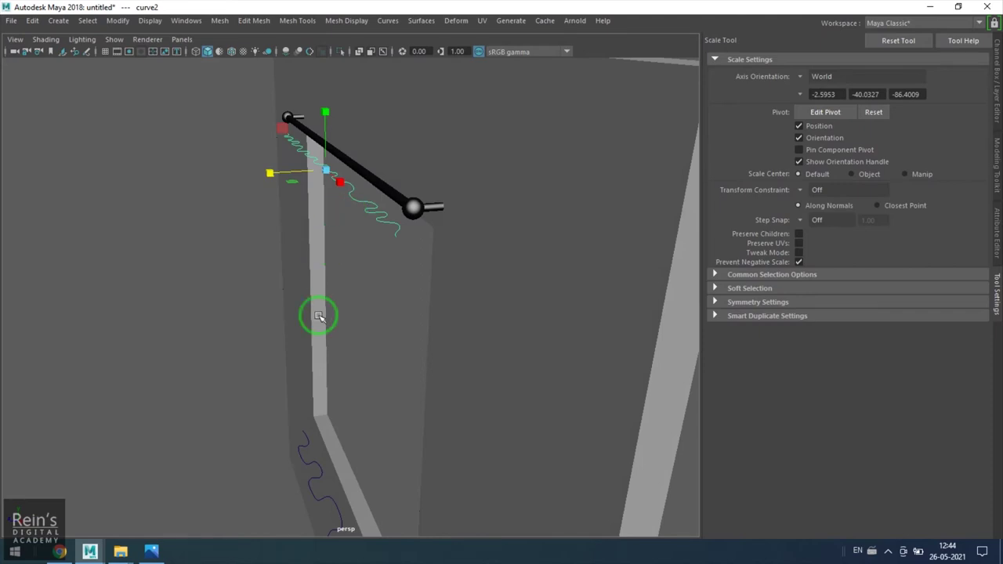
scroll(319, 316, "down", 3)
left_click(326, 396)
mouse_move(327, 395)
left_mouse_down("alt")
mouse_move(268, 399)
mouse_move(415, 413)
mouse_move(383, 413)
left_mouse_up("alt")
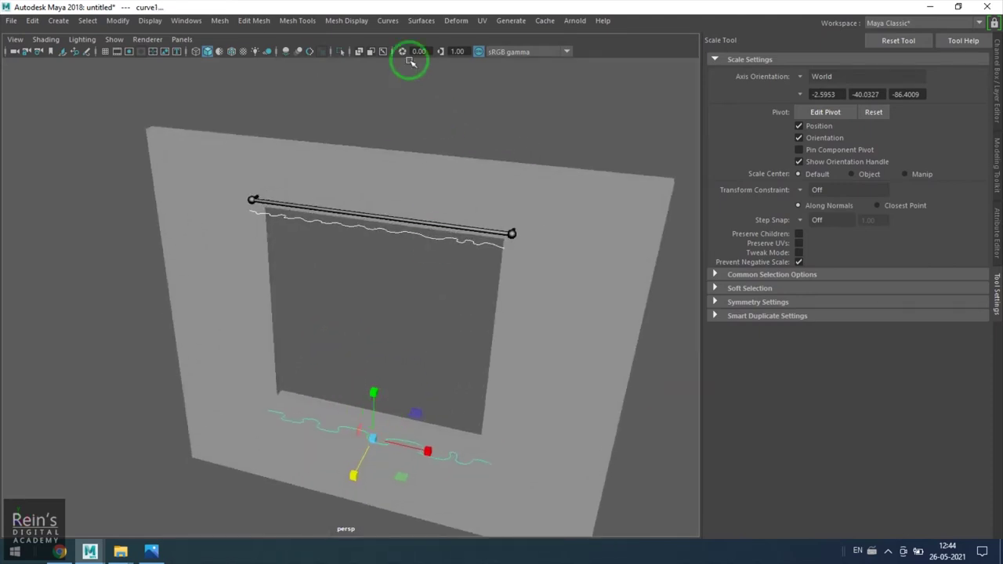
left_click(416, 21)
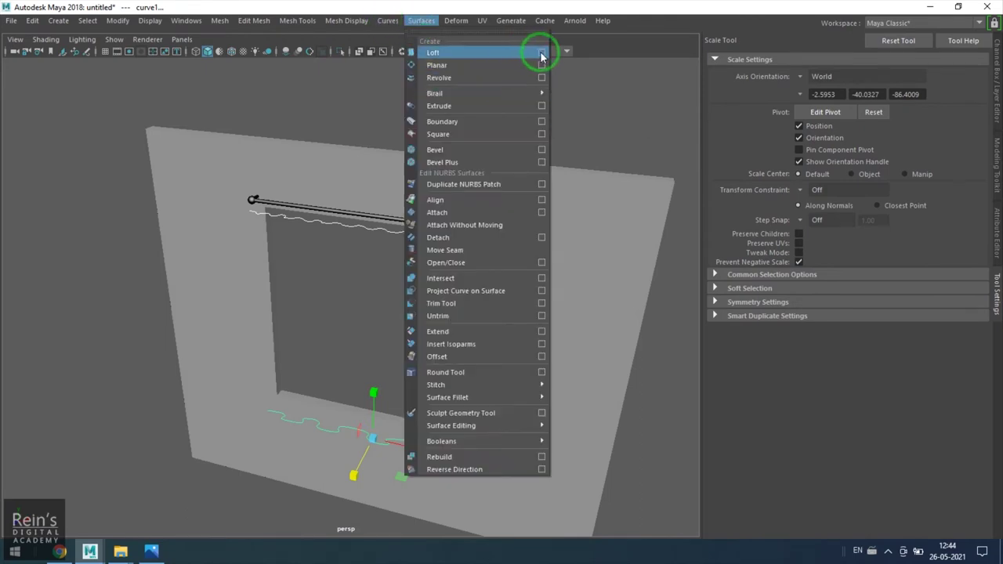
left_click(541, 51)
left_click(585, 158)
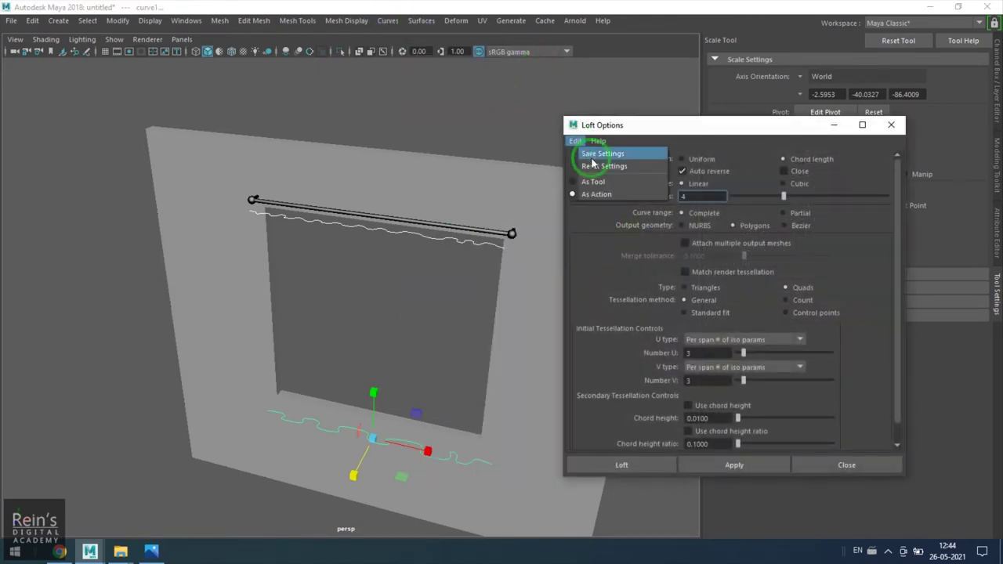
left_click(620, 166)
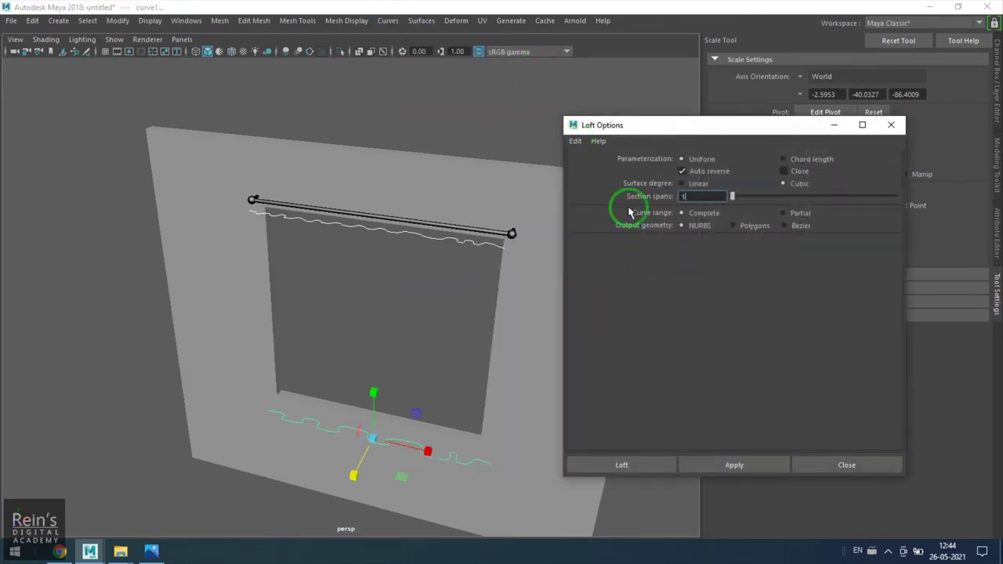
- Set the loft's output geometry to Polygons of type Quads with the General tessellation method
left_click(737, 226)
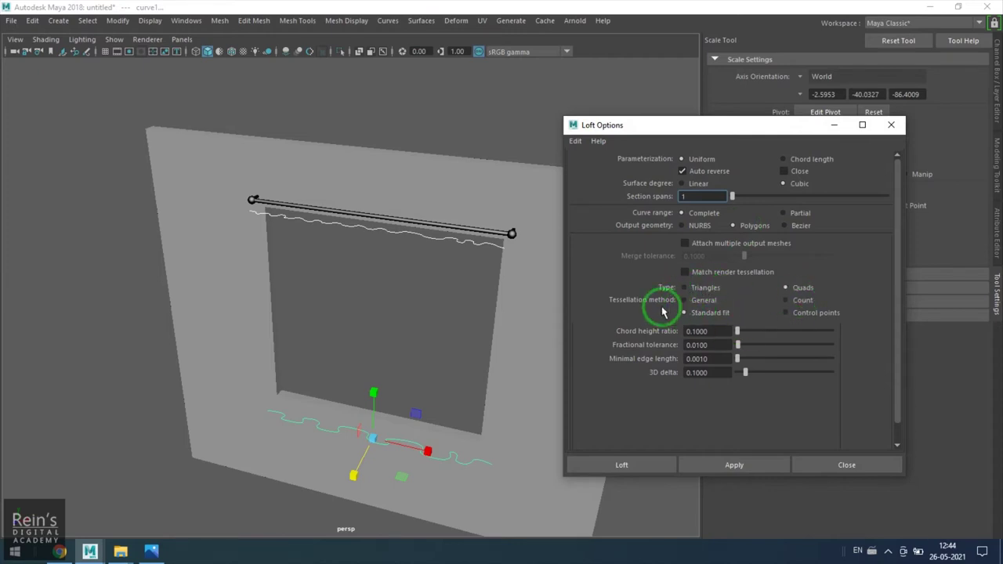
left_click(695, 300)
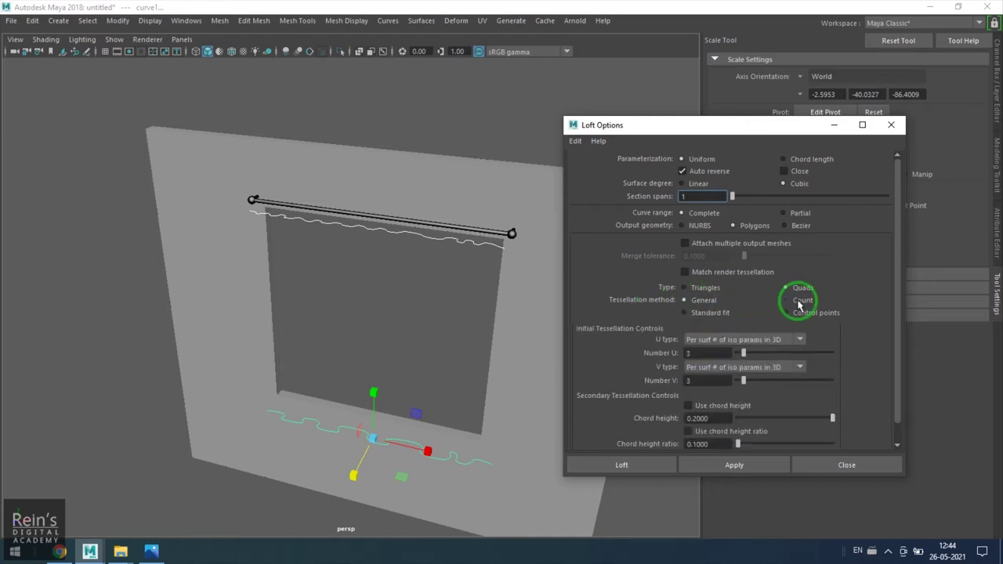
left_click(799, 300)
left_click(802, 313)
left_click(694, 313)
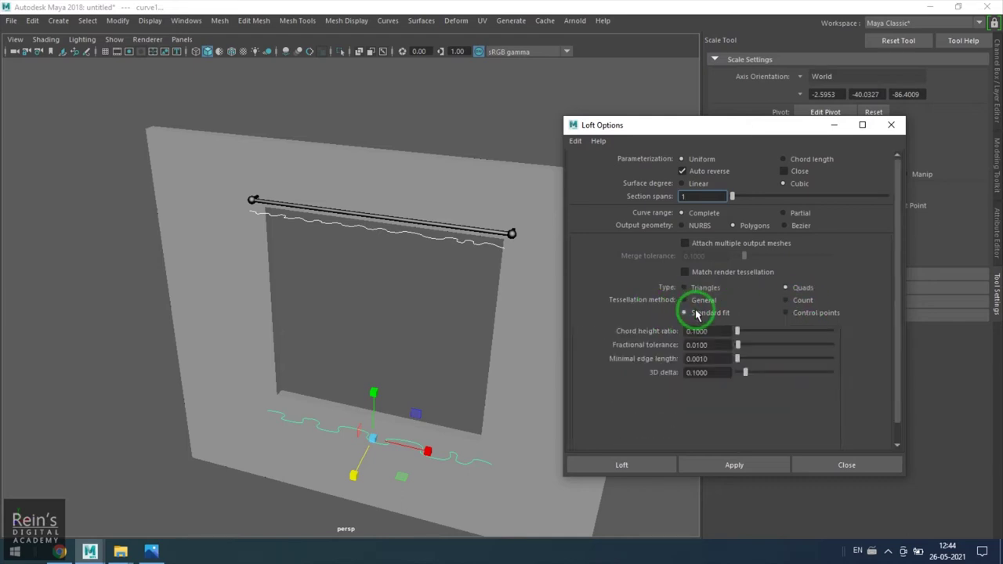
left_click(694, 300)
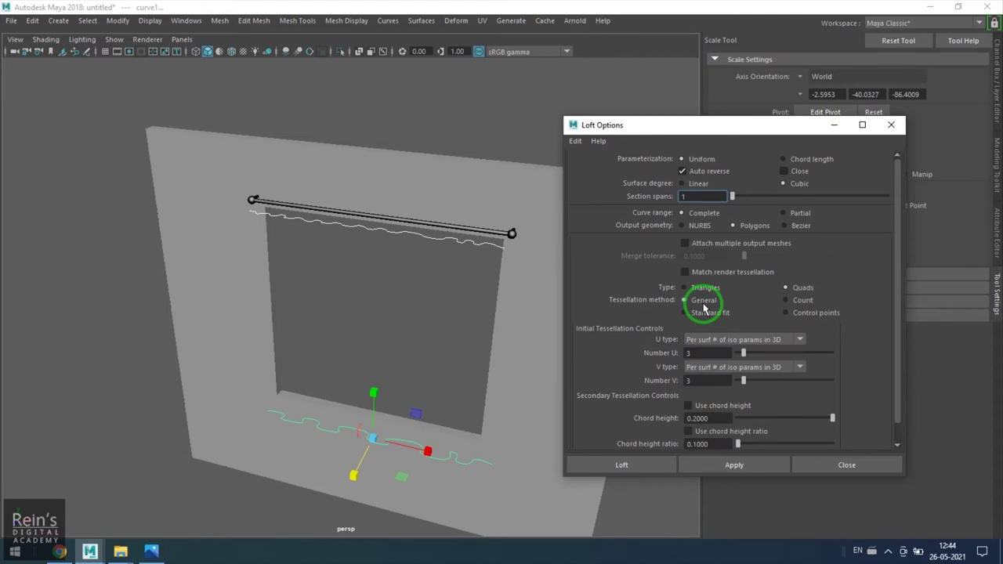
- Set the U and V types to Per span # of iso params and loft the two curves into a curtain surface
left_click(718, 340)
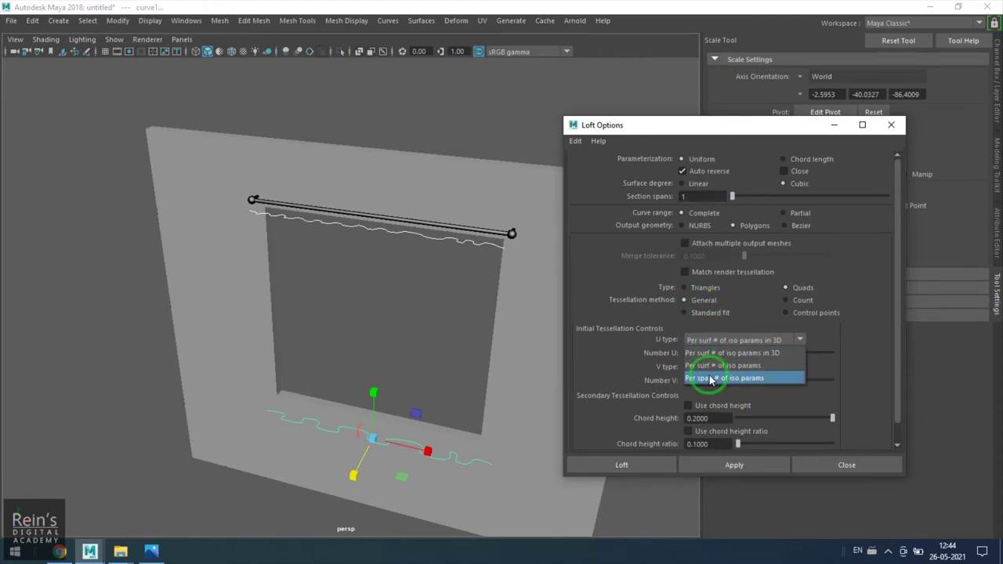
left_click(711, 379)
left_click(719, 370)
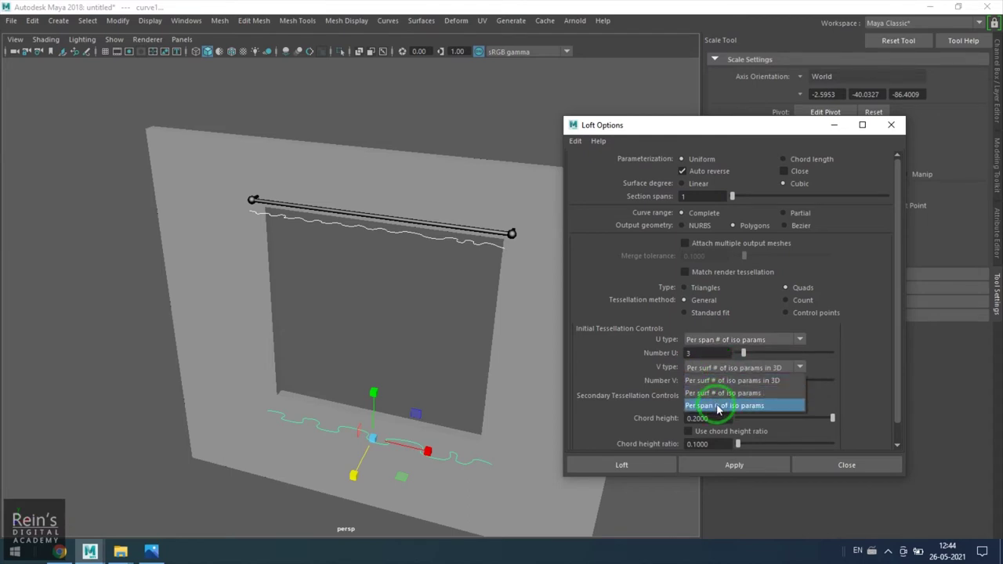
left_click(711, 405)
left_click(686, 381)
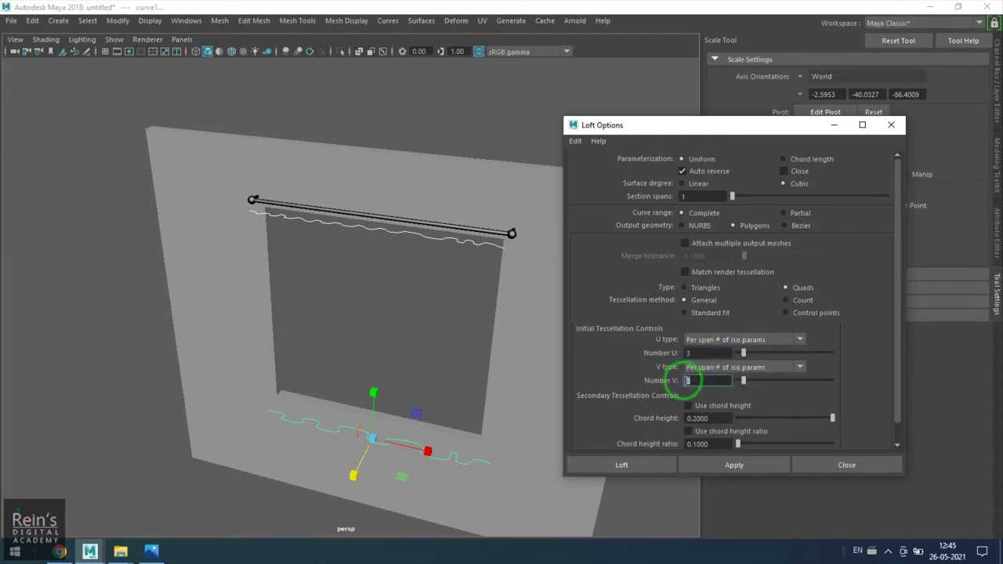
left_click(638, 463)
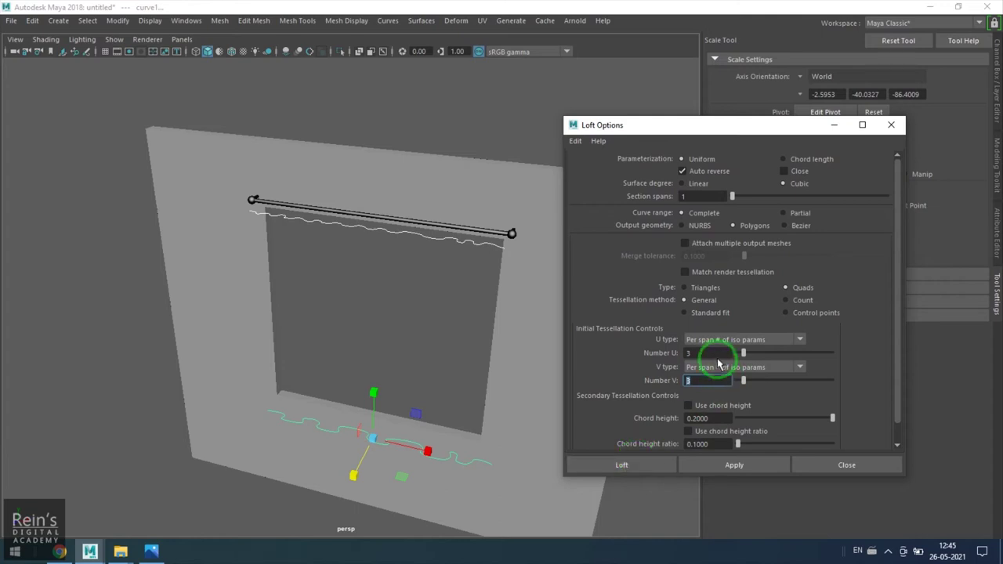
left_click(635, 468)
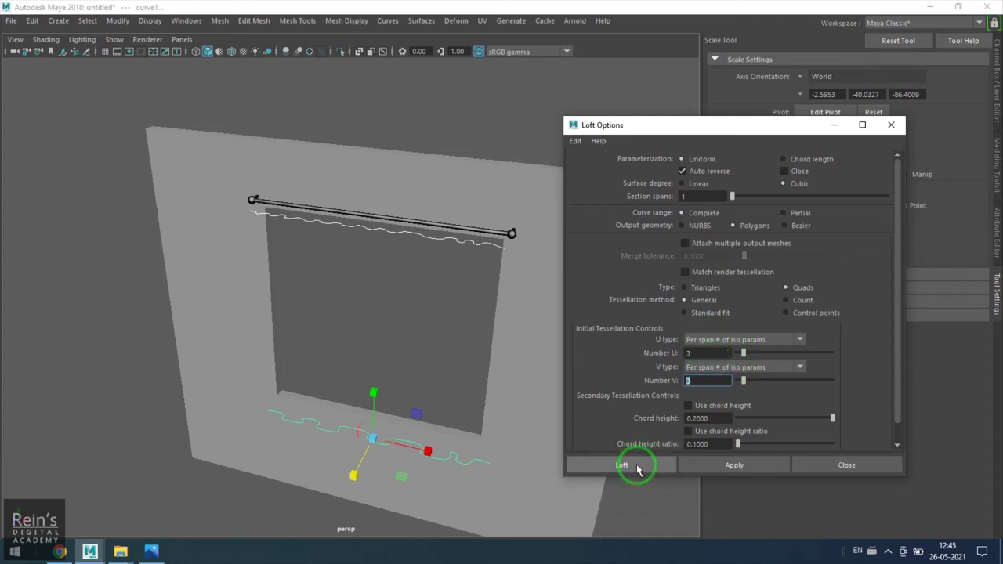
- Deselect the curtain and turn on two-sided lighting in the viewport so its black faces are shaded
left_click(540, 115)
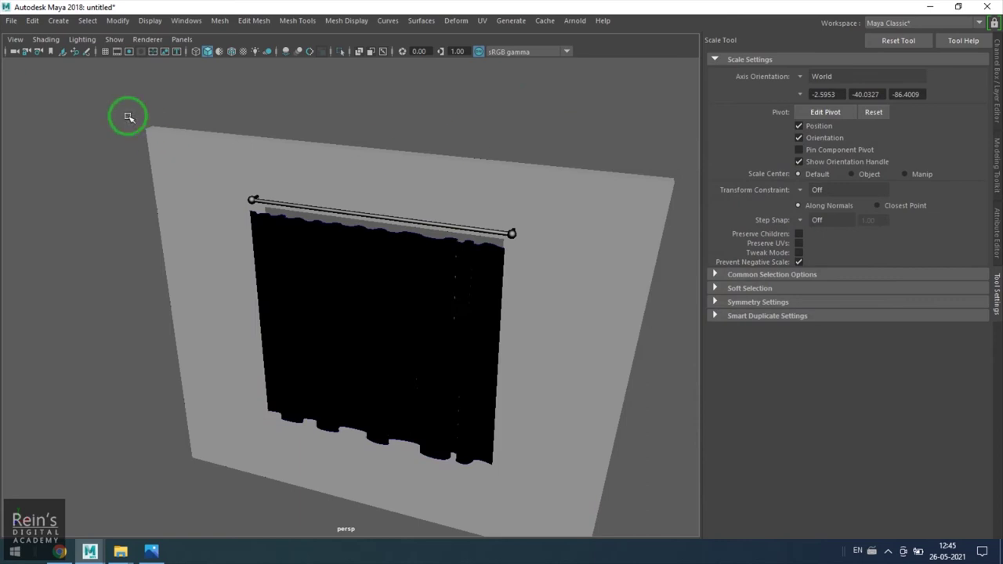
left_click(82, 39)
left_click(130, 127)
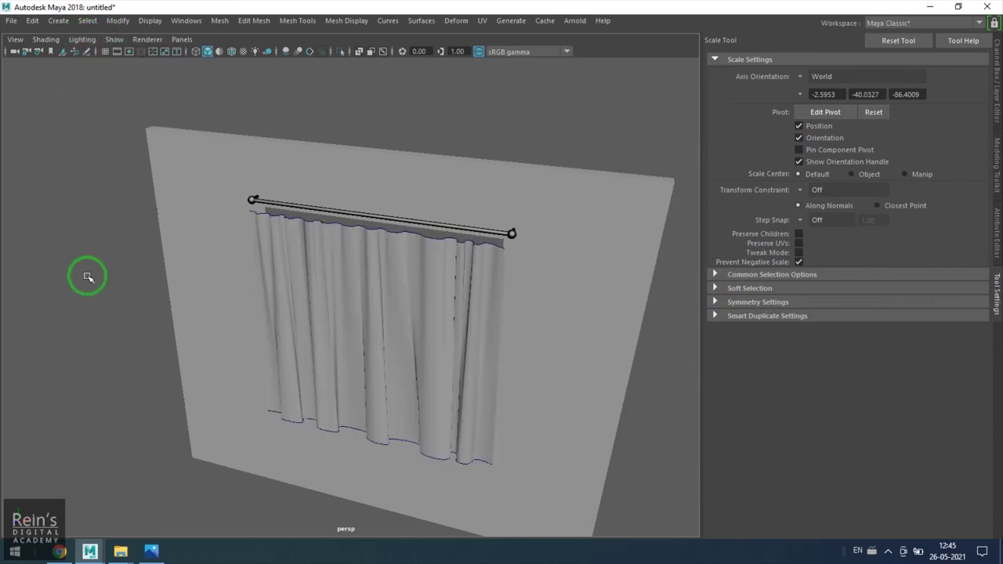
left_click_drag(86, 273, 155, 284, "alt")
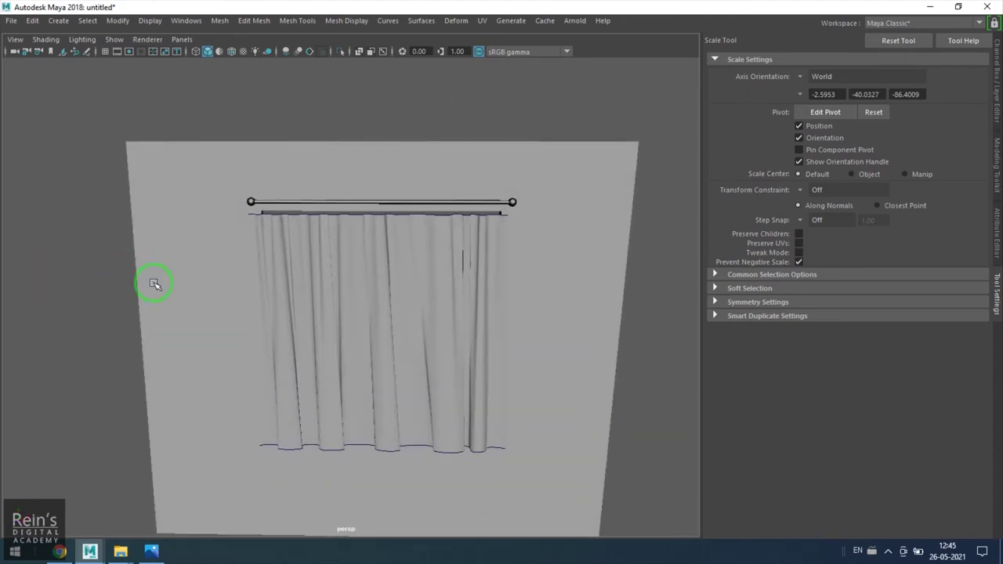
- Assign a new Lambert material to the lofted curtain surface
left_click(190, 217)
left_click(414, 236)
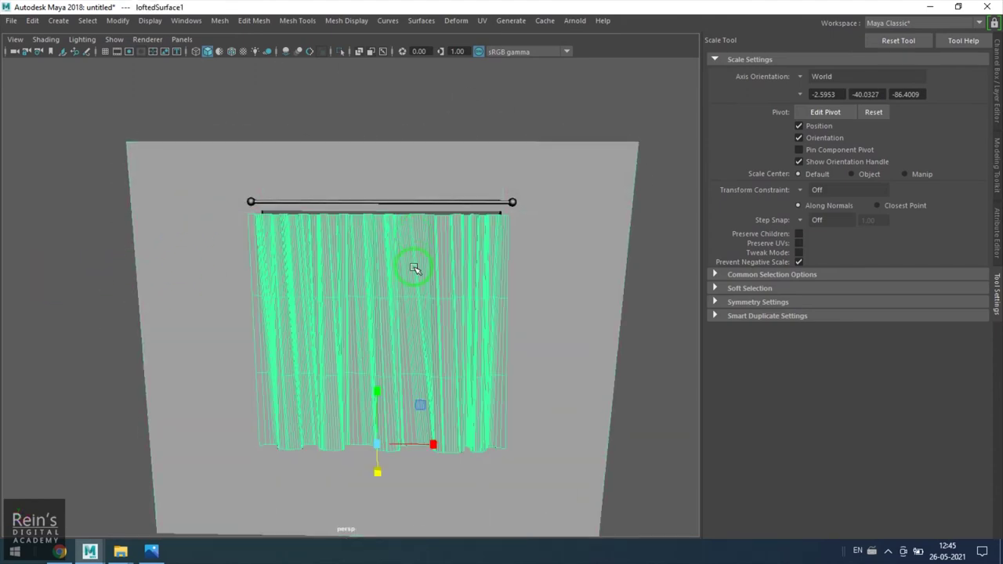
right_click_drag(414, 268, 425, 347)
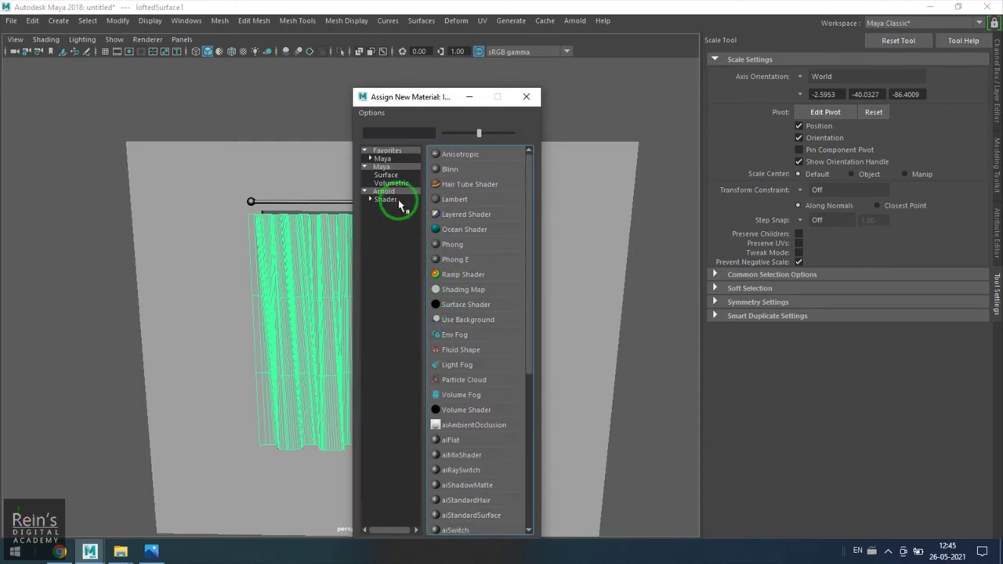
left_click(452, 200)
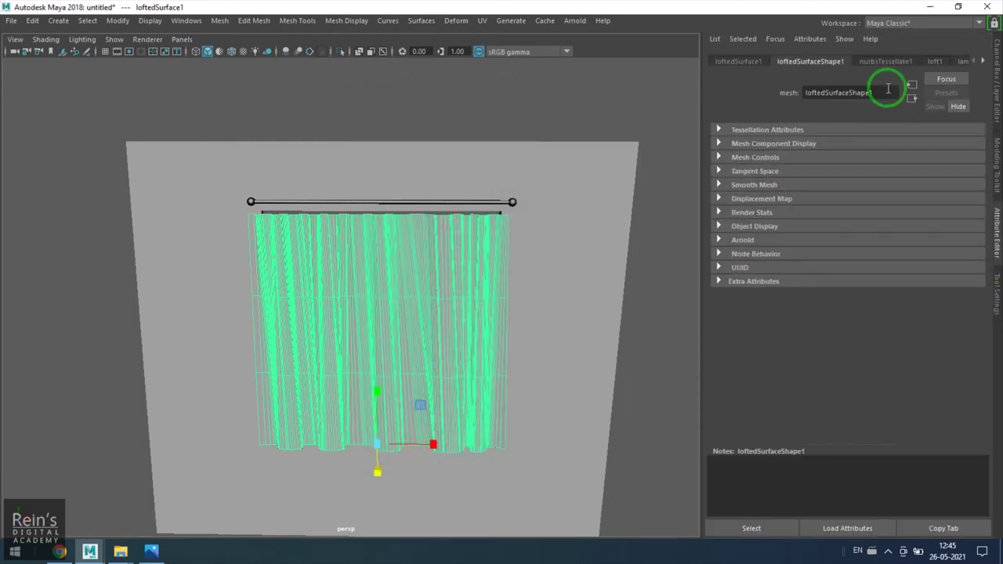
- Set the curtain material's color to dark blue with hue 237.69, saturation 0.782 and value 0.136
left_click(984, 61)
left_click(947, 61)
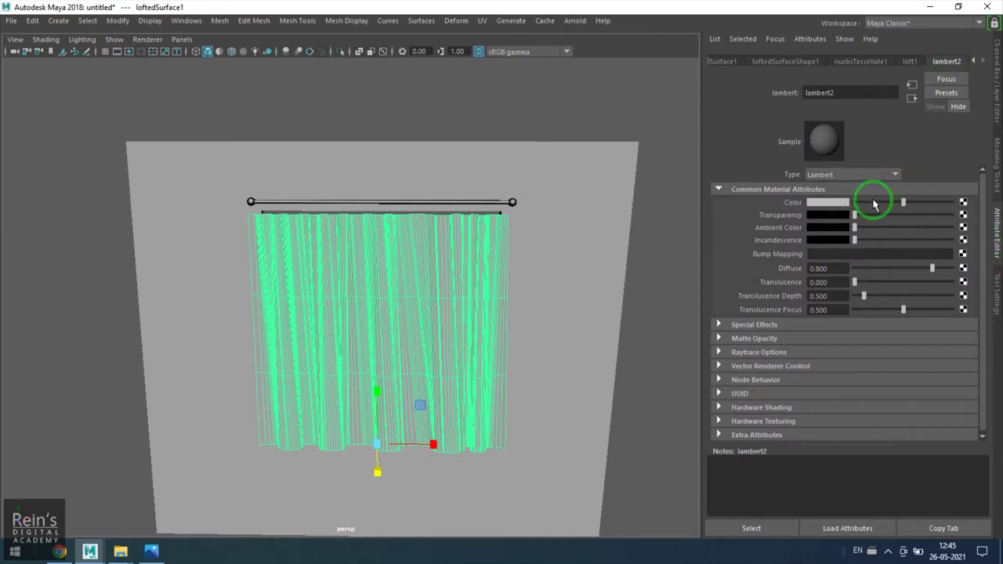
left_click_drag(874, 204, 872, 204)
left_click(832, 204)
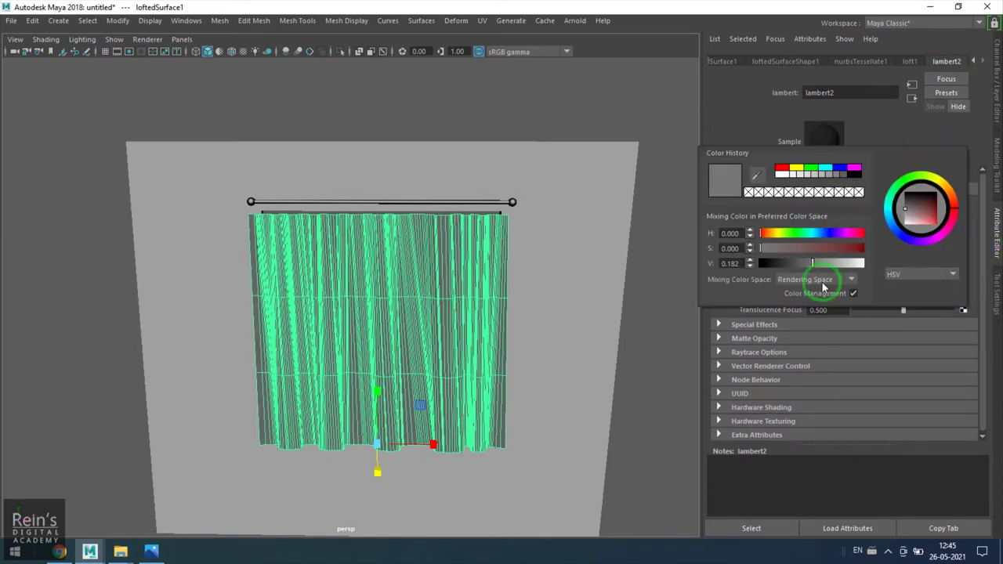
left_click(842, 248)
left_click(805, 265)
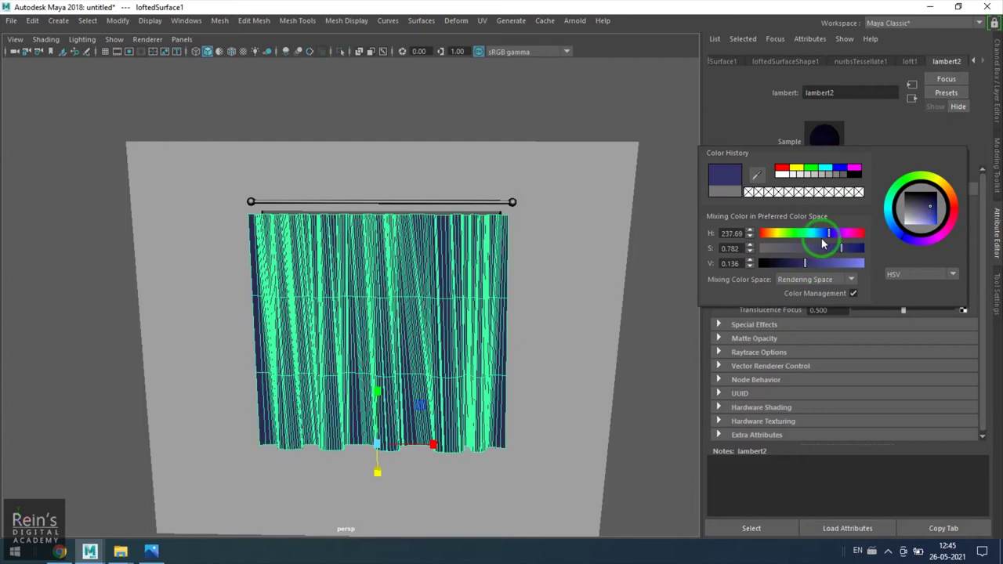
left_click(654, 272)
- Raise the curtain loft's Section Spans to 10 to add horizontal subdivisions
scroll(475, 306, "up", 5)
left_click_drag(473, 307, 468, 213, "alt")
scroll(441, 350, "up", 5)
left_click(465, 327)
scroll(427, 324, "down", 5)
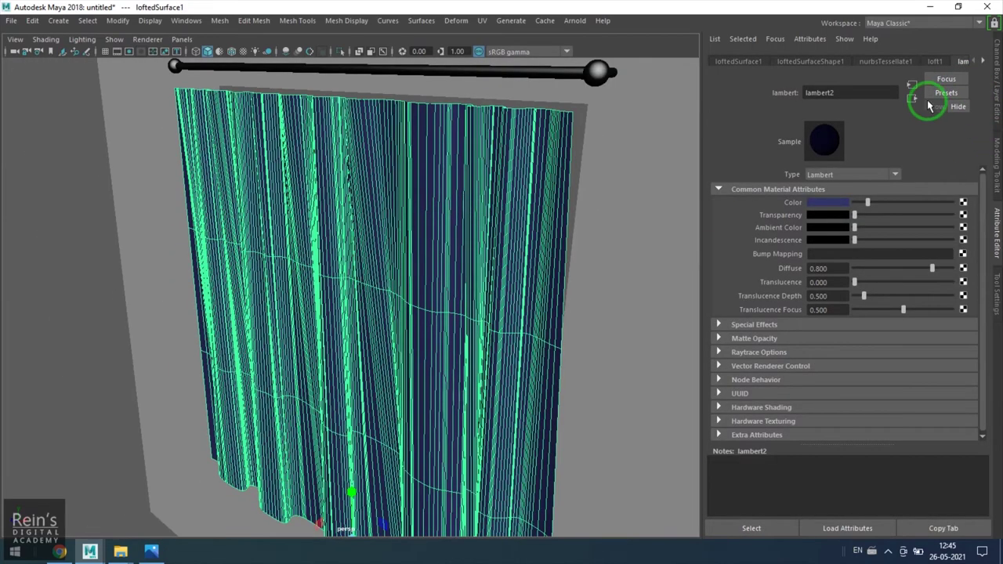
left_click(897, 62)
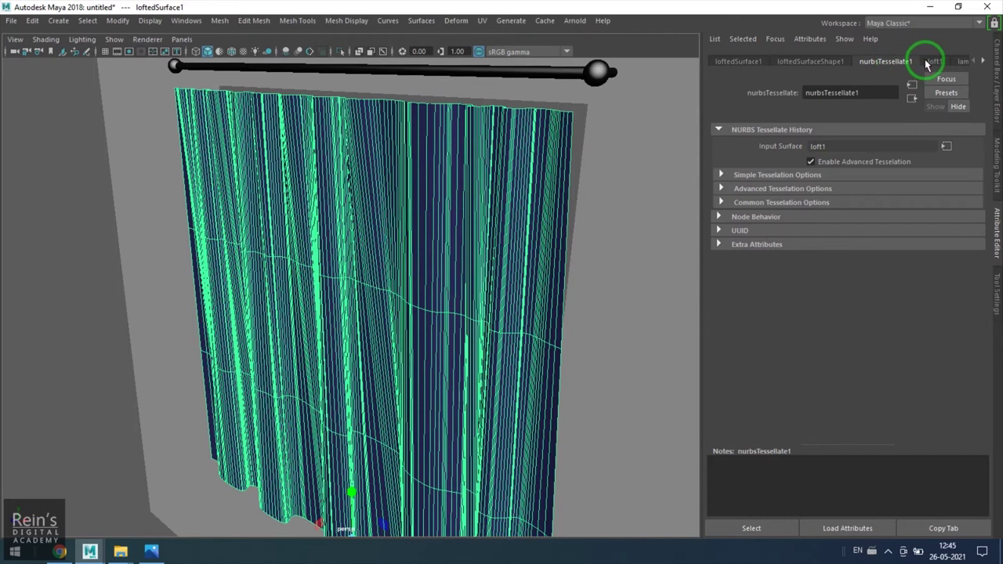
left_click(930, 62)
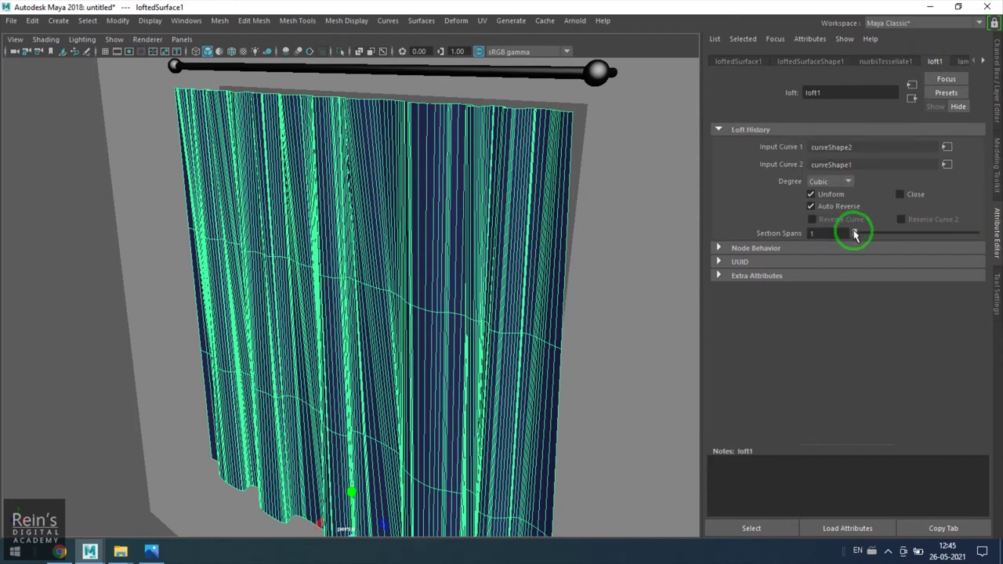
left_click_drag(863, 236, 981, 244)
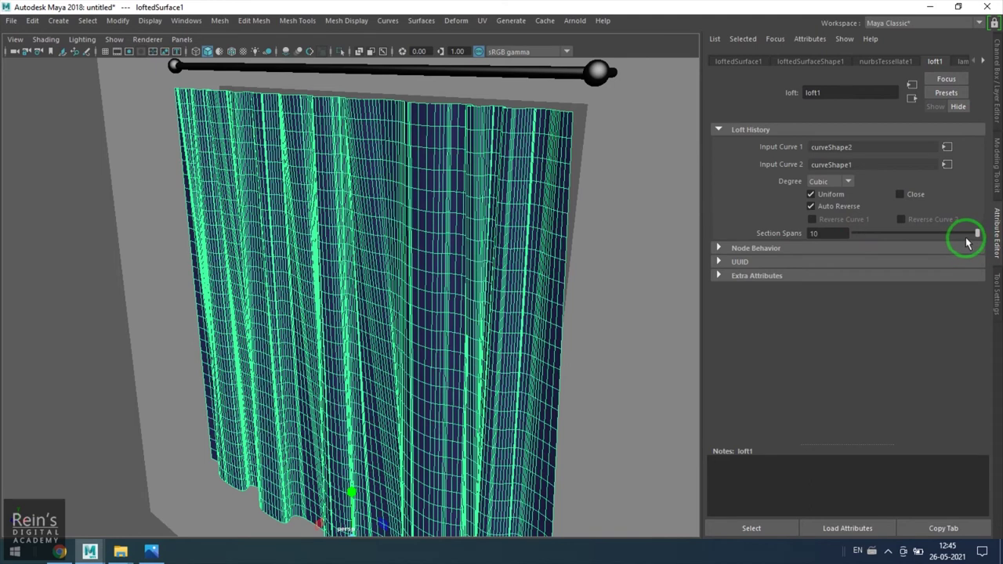
- Move the curtain surface up about 0.7 units so its top edge sits just below the rod
left_click(625, 347)
mouse_move(468, 293)
left_mouse_down("alt")
mouse_move(562, 291)
mouse_move(456, 296)
left_mouse_up("alt")
left_click(475, 262)
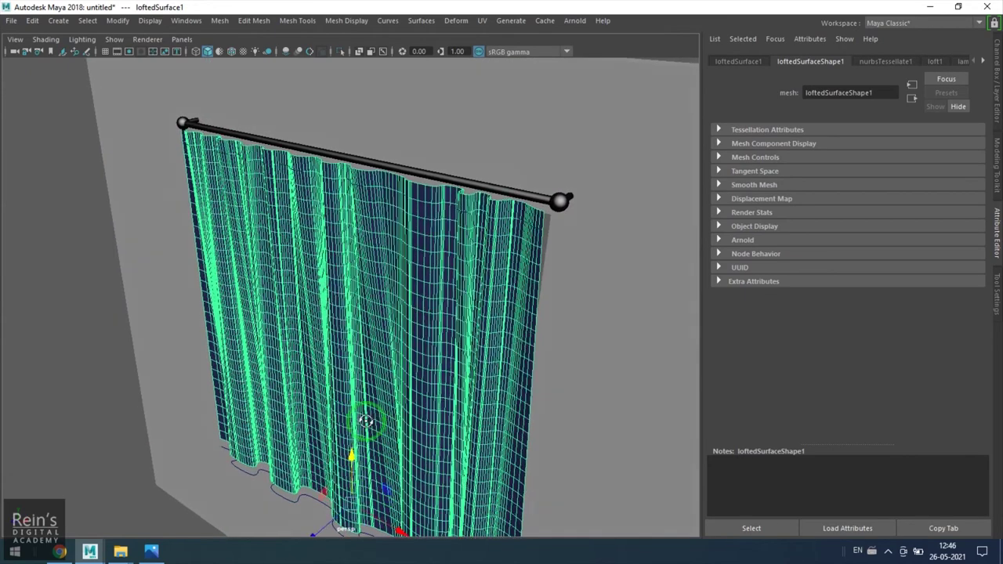
- Select the complete row of border edges along the top of the curtain, from one end to the other
left_click_drag(368, 419, 300, 433, "alt")
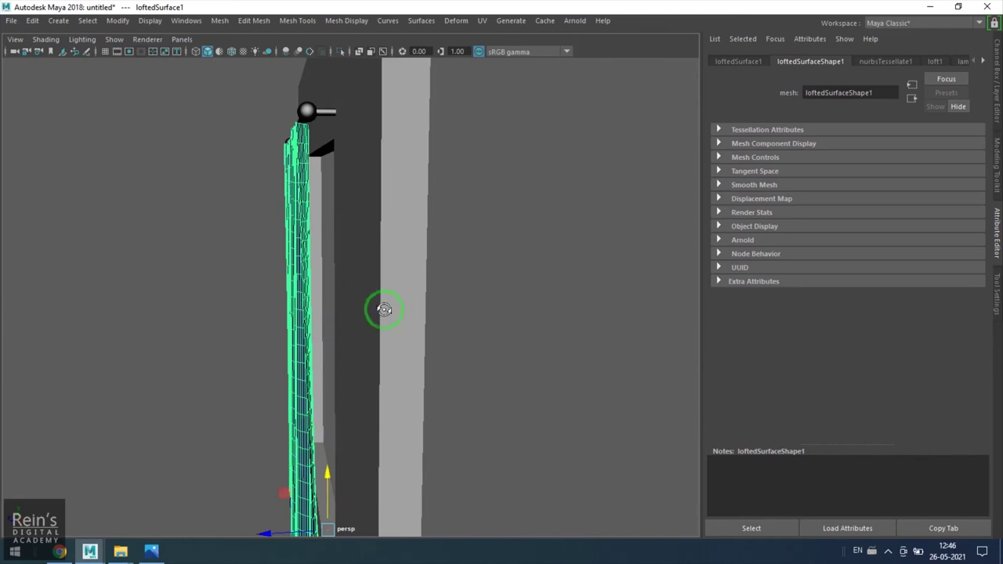
left_click_drag(384, 309, 421, 295, "alt")
middle_click_drag(421, 295, 251, 405, "alt")
right_click_drag(251, 405, 412, 324, "alt")
middle_click_drag(413, 324, 303, 440, "alt")
right_click_drag(303, 440, 413, 384, "alt")
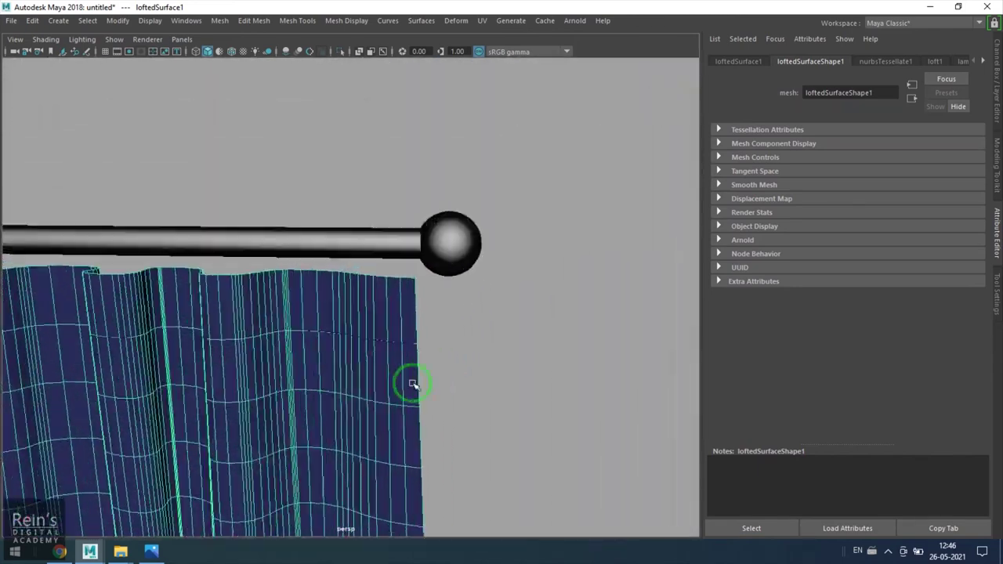
scroll(413, 384, "up", 3)
right_click_drag(439, 202, 442, 168)
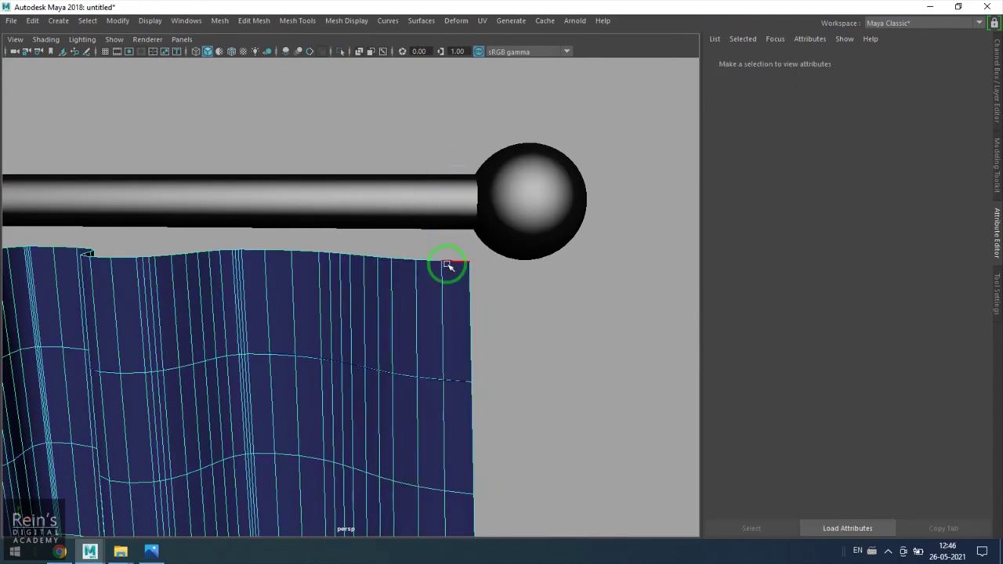
left_click(456, 272)
scroll(456, 272, "down", 3)
left_click_drag(456, 271, 431, 353, "alt")
middle_click_drag(431, 352, 325, 363, "alt")
scroll(406, 356, "up", 6)
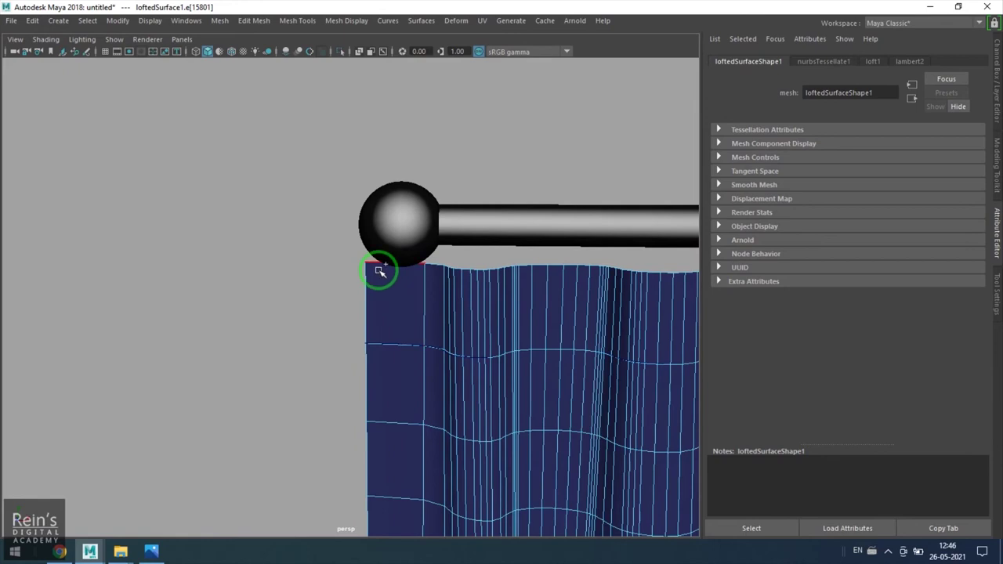
double_click(379, 268)
scroll(403, 309, "down", 3)
left_click_drag(403, 309, 345, 366, "alt")
- In the side view, extrude the curtain's top edges upward to about the height of the rod
key("space")
key("space")
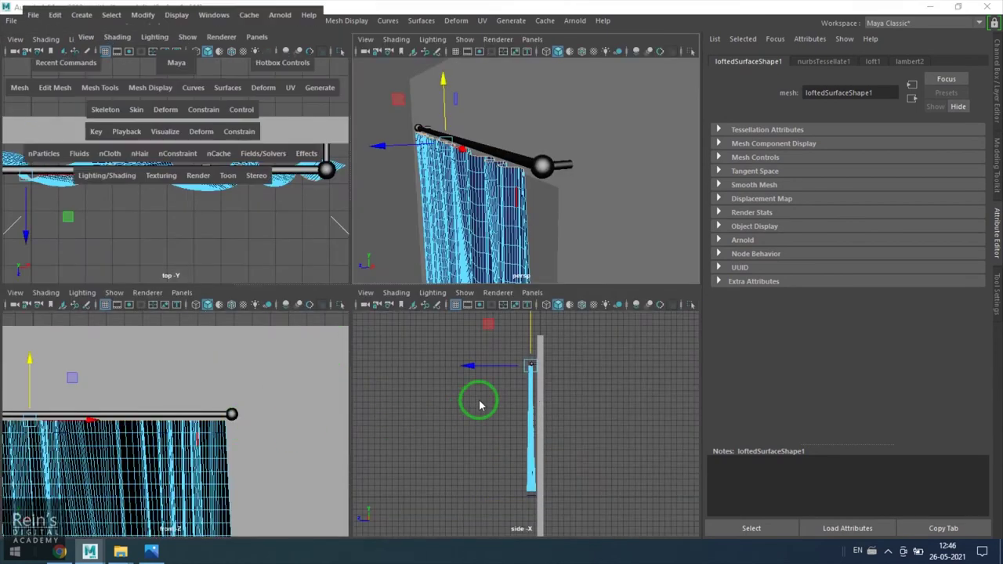
scroll(405, 321, "up", 8)
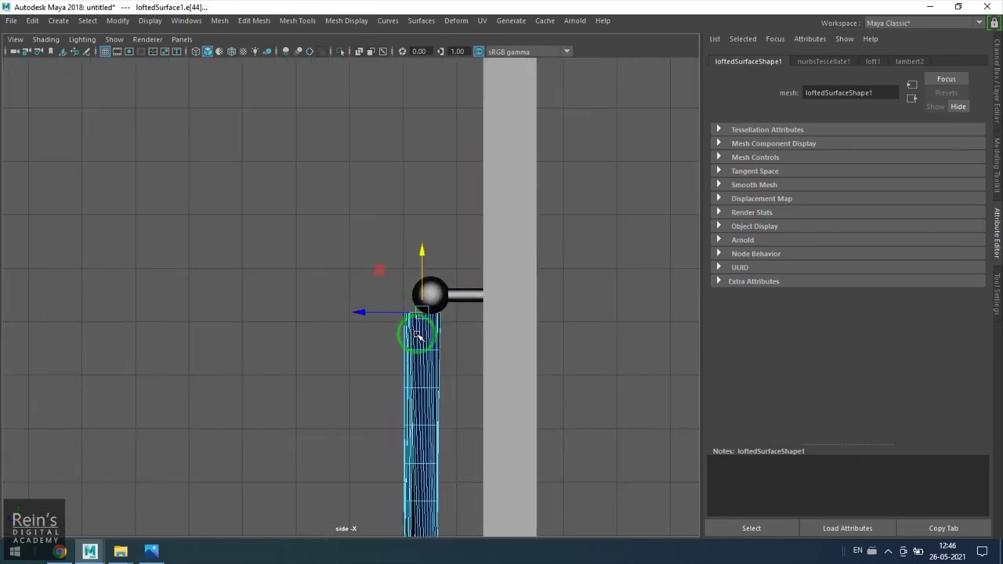
middle_click_drag(449, 341, 354, 336, "alt")
scroll(410, 336, "up", 3)
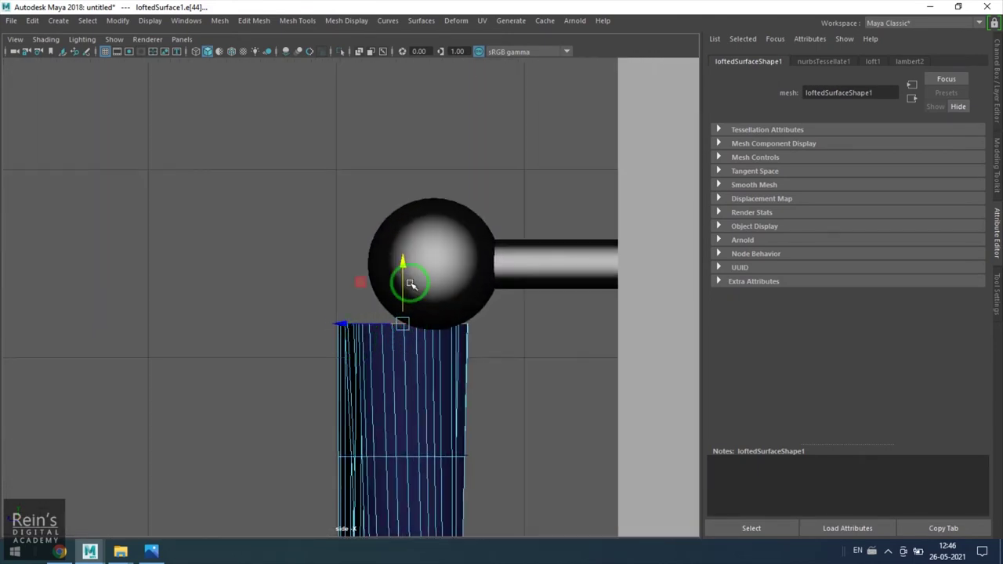
left_click_drag(406, 276, 370, 246)
key("w")
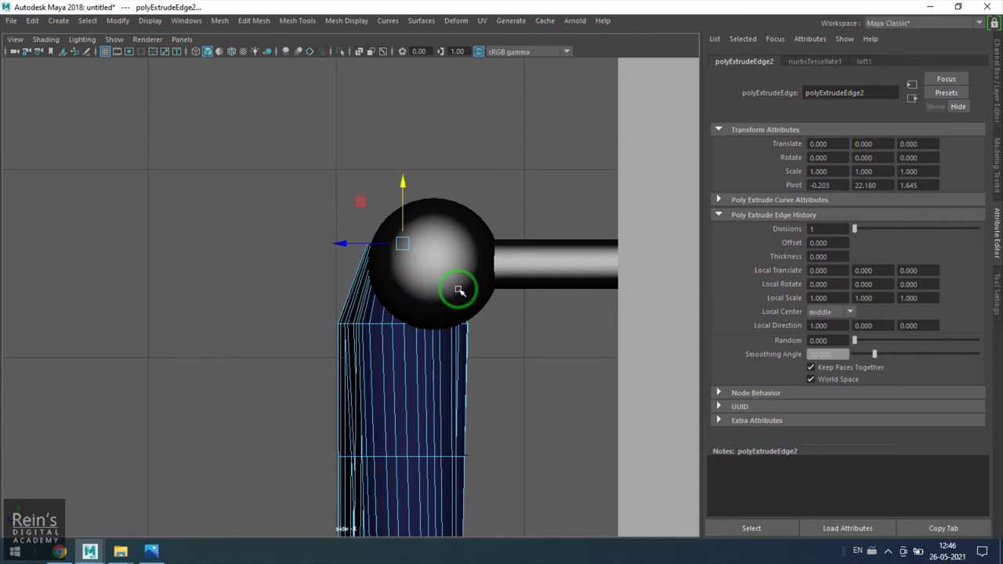
- Put the rod's front end sphere on a new display layer and hide that layer
right_click_drag(393, 340, 429, 289)
left_click(429, 283)
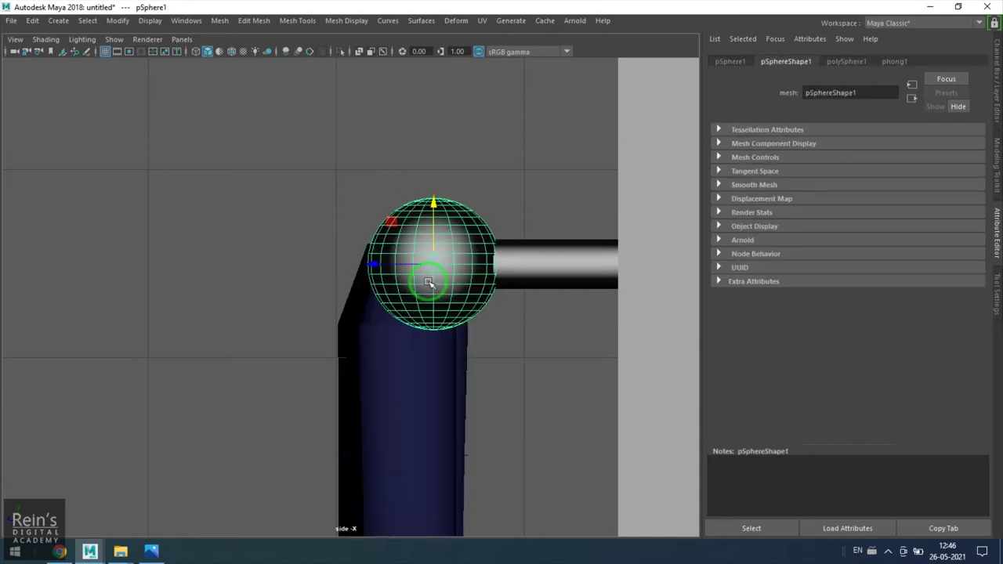
left_click(997, 52)
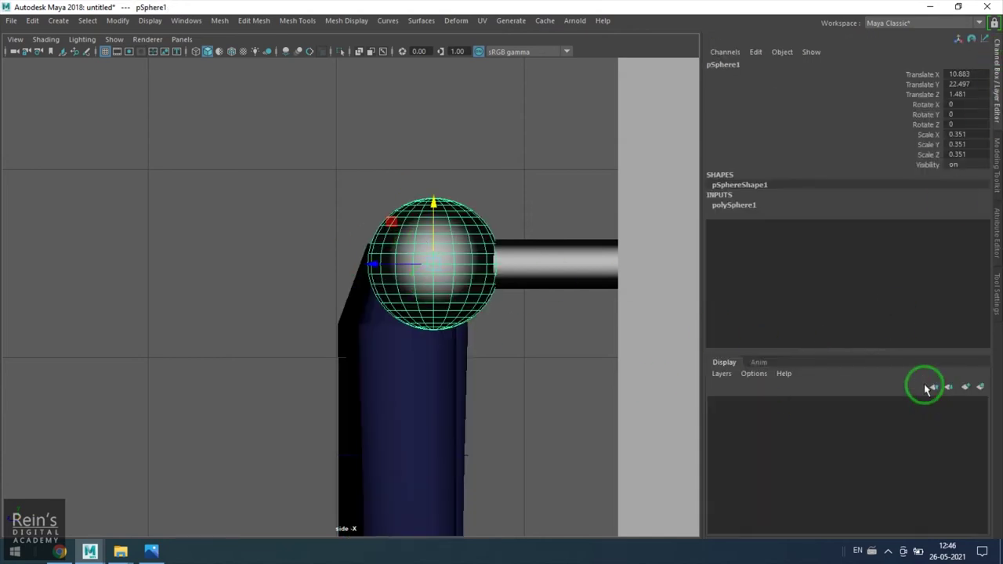
left_click(981, 388)
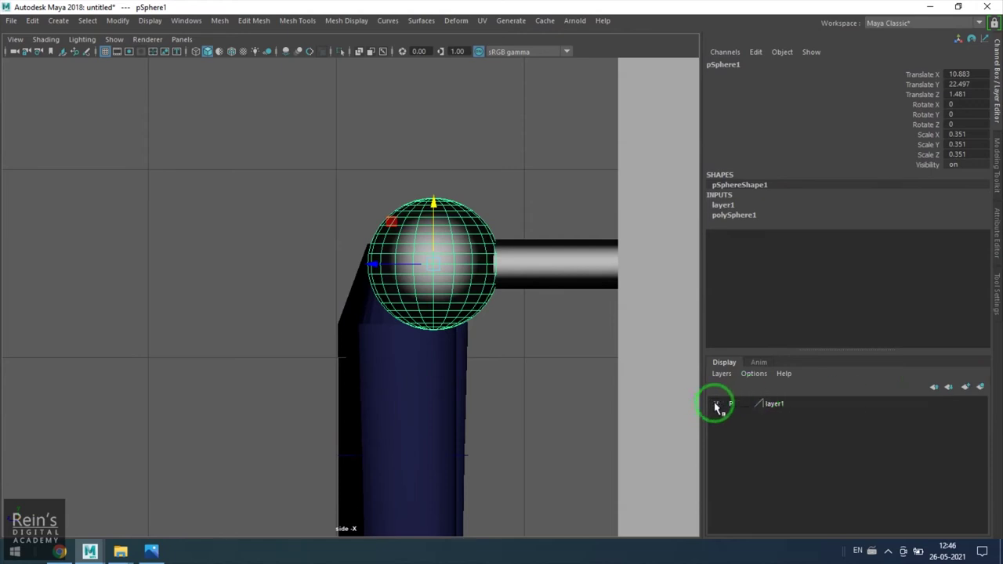
left_click(718, 406)
- Add the other end sphere and the rod's wall brackets to the hidden display layer
left_click(461, 240)
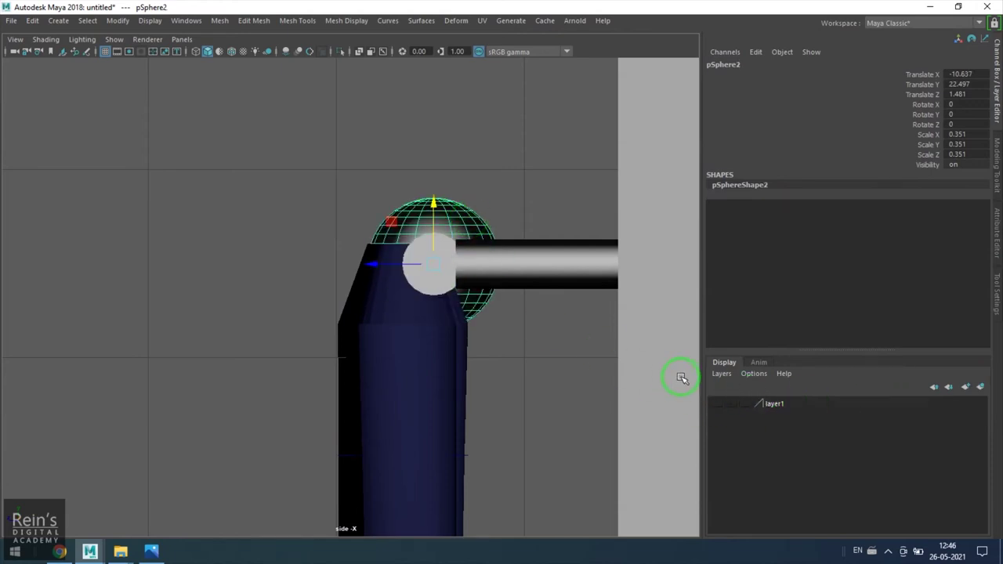
left_click(584, 263)
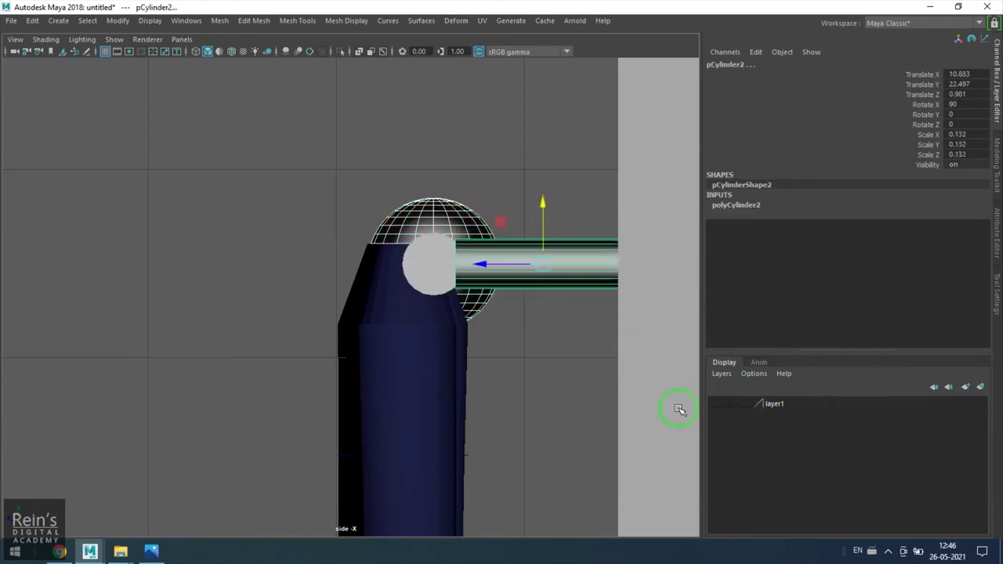
right_click(807, 413)
left_click(826, 432)
- Scale the vertex row at the base of the extruded strip narrower in depth to taper the curtain
left_click(396, 314)
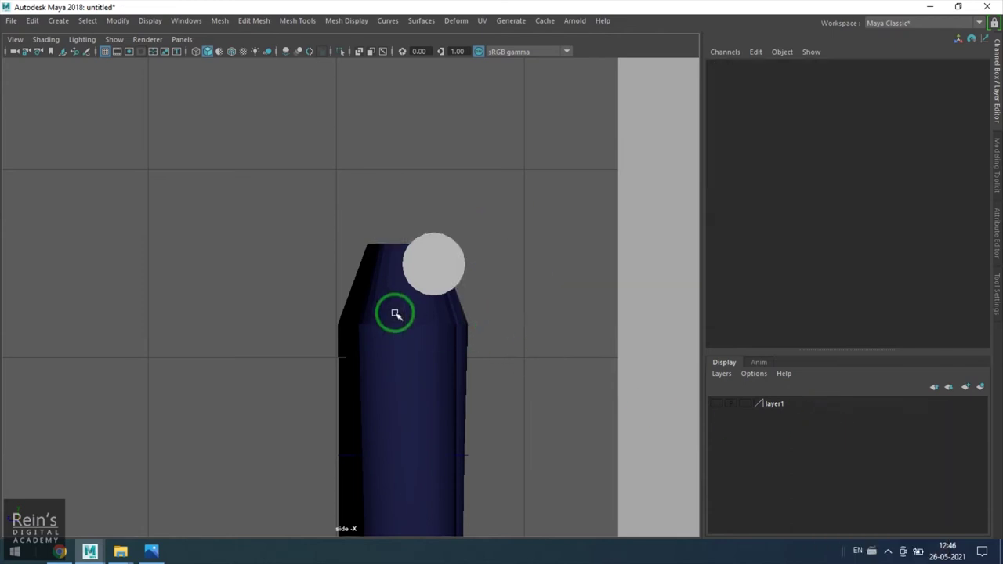
left_click(395, 313)
right_click_drag(394, 315, 308, 310)
left_click_drag(303, 310, 533, 348)
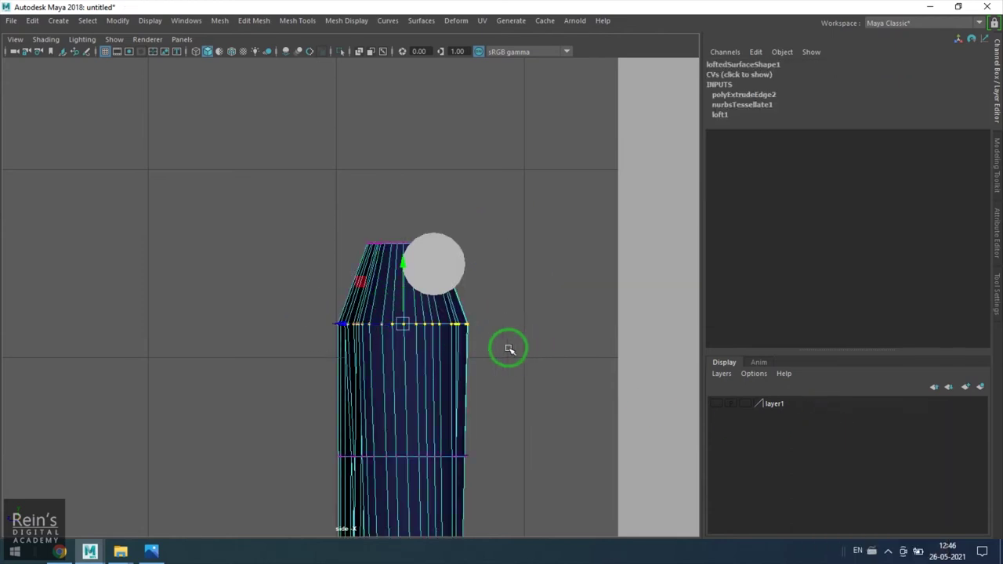
key("r")
left_click_drag(347, 325, 363, 329)
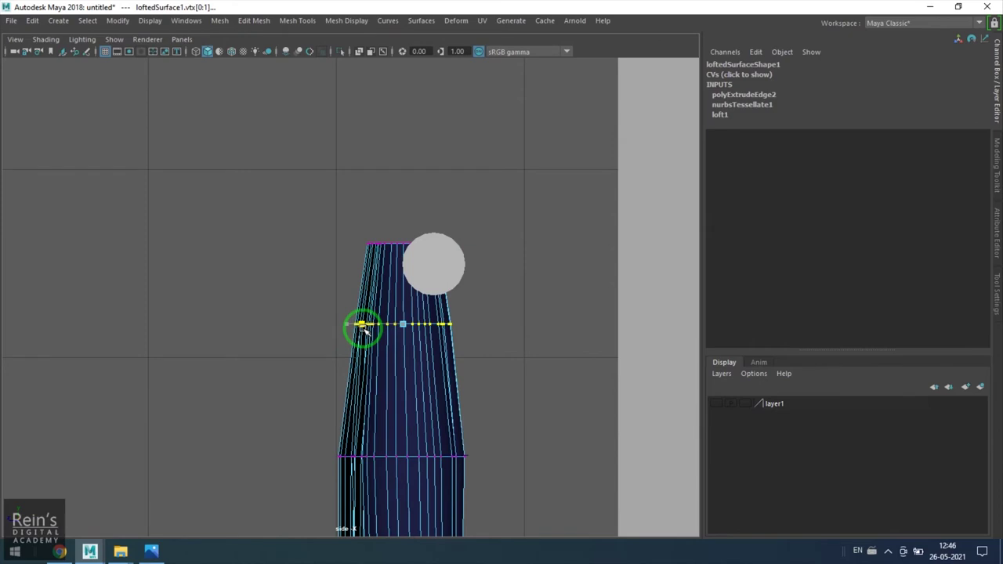
- Move the rod cylinder back toward the wall to Translate Z 1.285, clear of the curtain
double_click(373, 244)
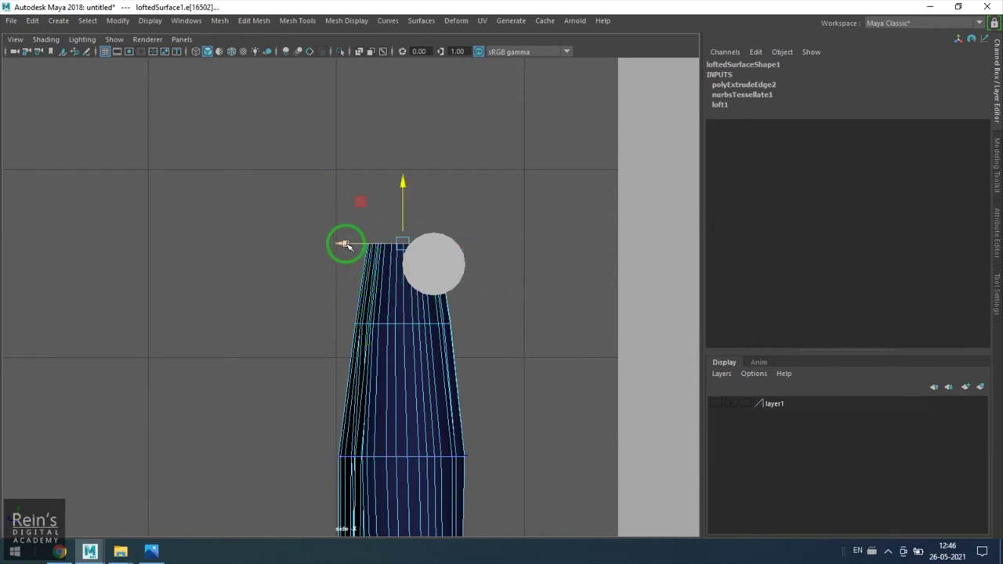
mouse_move(347, 243)
left_mouse_down()
mouse_move(297, 246)
mouse_move(345, 247)
left_mouse_up()
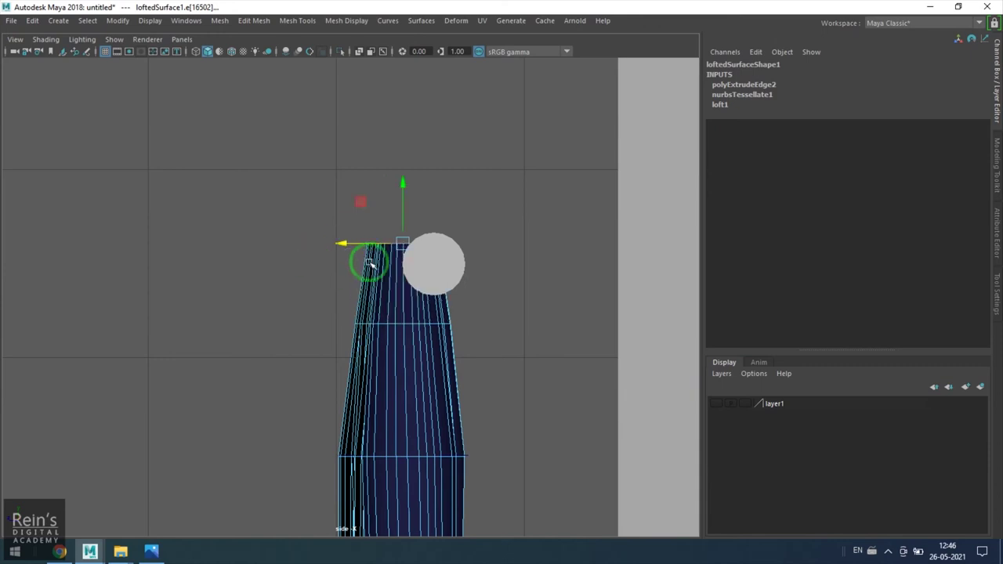
left_click(424, 265)
right_click_drag(412, 365, 469, 290)
left_click(446, 266)
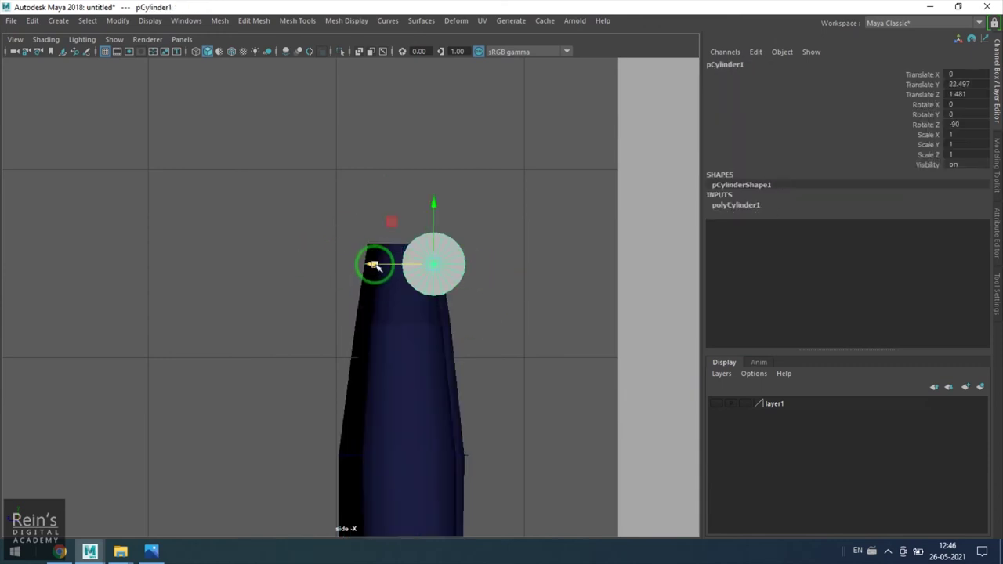
left_click_drag(374, 264, 405, 265)
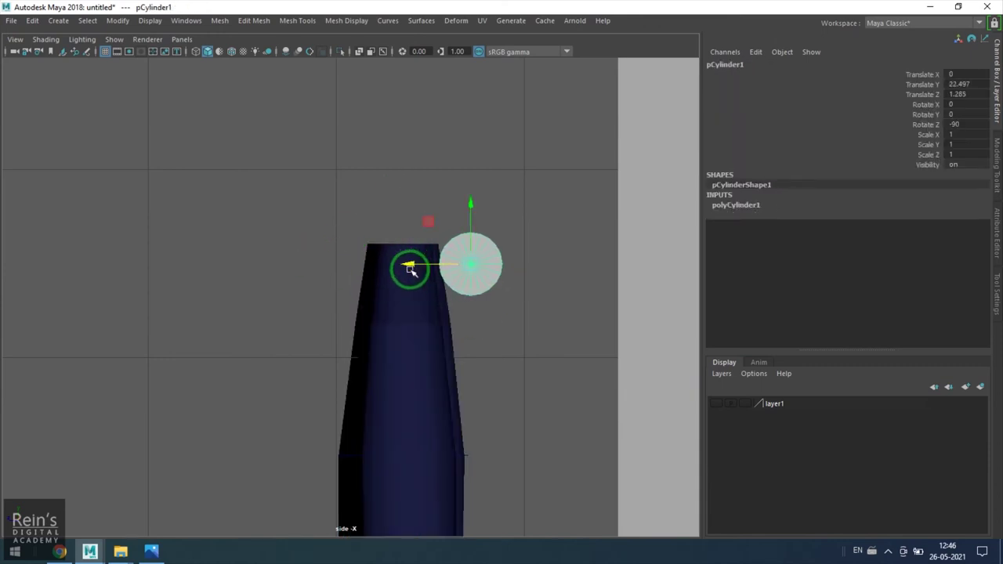
- Narrow the curtain's top two vertex rows in depth and tilt the top row down toward the rod
left_click(376, 322)
right_click_drag(376, 322, 319, 315)
left_click_drag(304, 214, 455, 276)
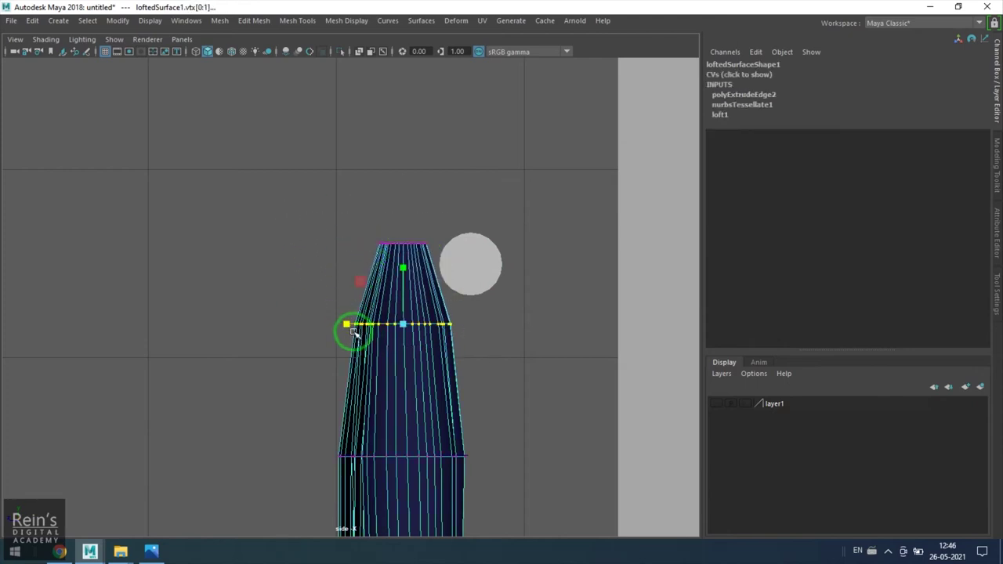
mouse_move(353, 332)
left_mouse_down()
mouse_move(375, 333)
mouse_move(337, 324)
left_mouse_up()
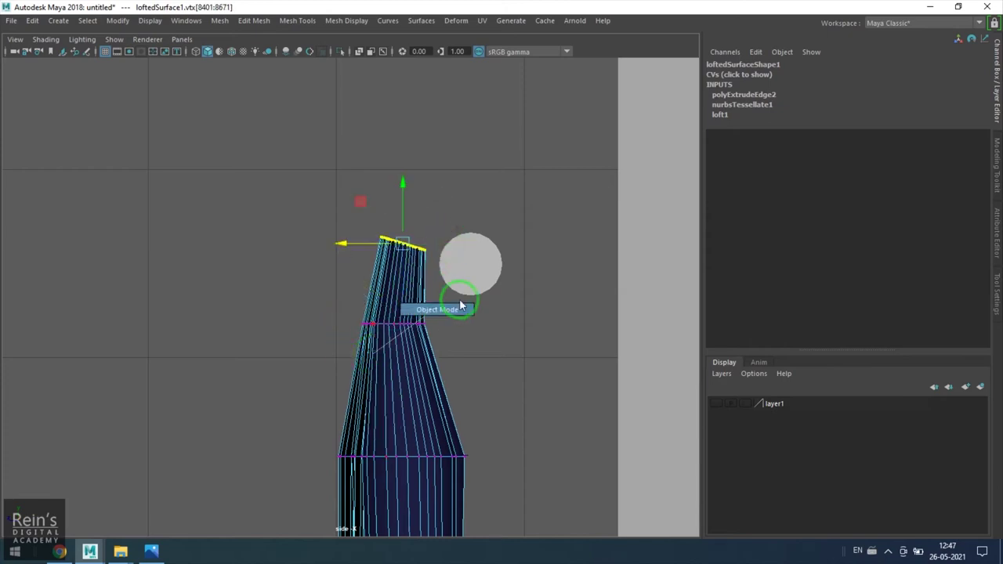
- Shift the rod cylinder slightly forward, right up against the curtain's tapered top
right_click_drag(461, 305, 460, 305)
left_click(466, 274)
- Select only the curtain's top border edges, excluding the edges below them
left_click(404, 330)
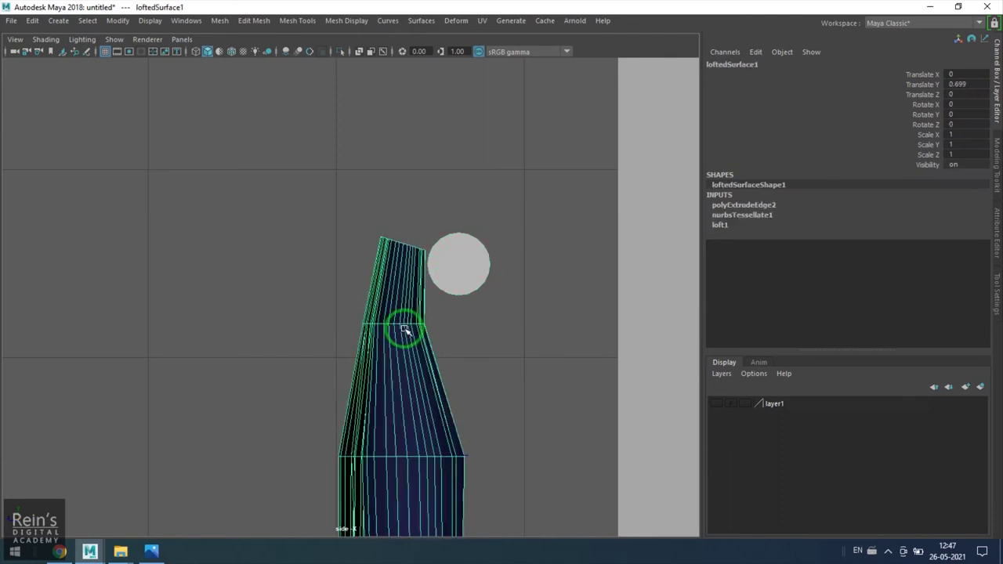
left_click_drag(332, 201, 441, 270)
left_click_drag(311, 293, 599, 373, "ctrl")
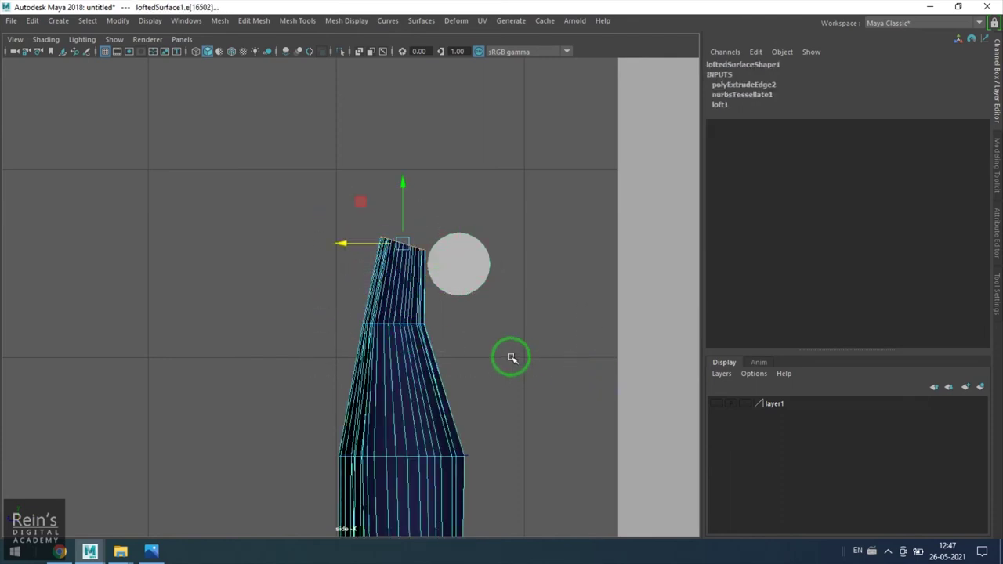
middle_click_drag(508, 341, 475, 373, "alt")
scroll(472, 371, "up", 7)
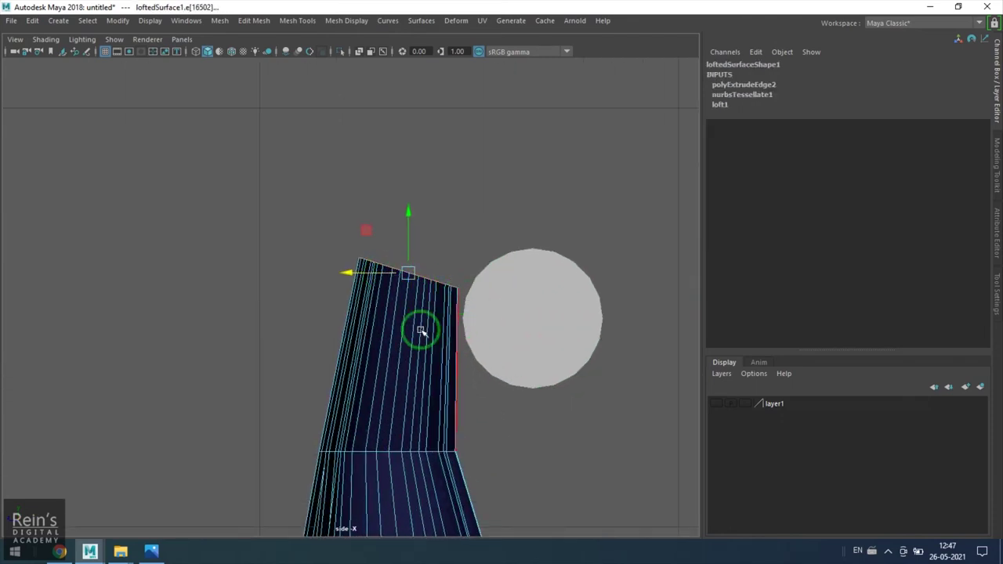
middle_click_drag(460, 335, 337, 317, "alt")
- Extrude the top edges diagonally up over the rod and rotate them to follow the rod's curve
key("ctrl+e")
left_click_drag(286, 257, 354, 185)
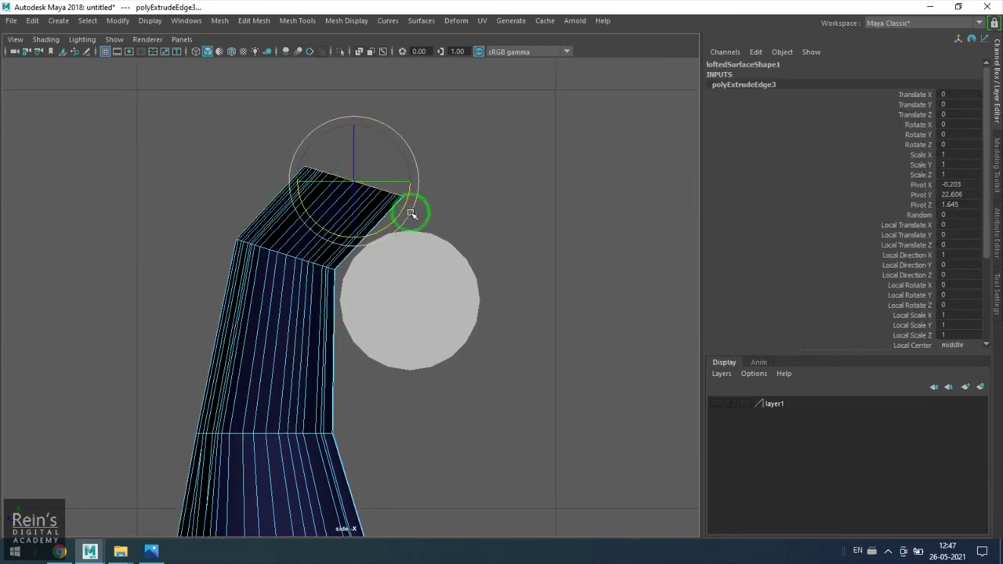
left_click_drag(410, 213, 365, 247)
left_click_drag(353, 193, 375, 189)
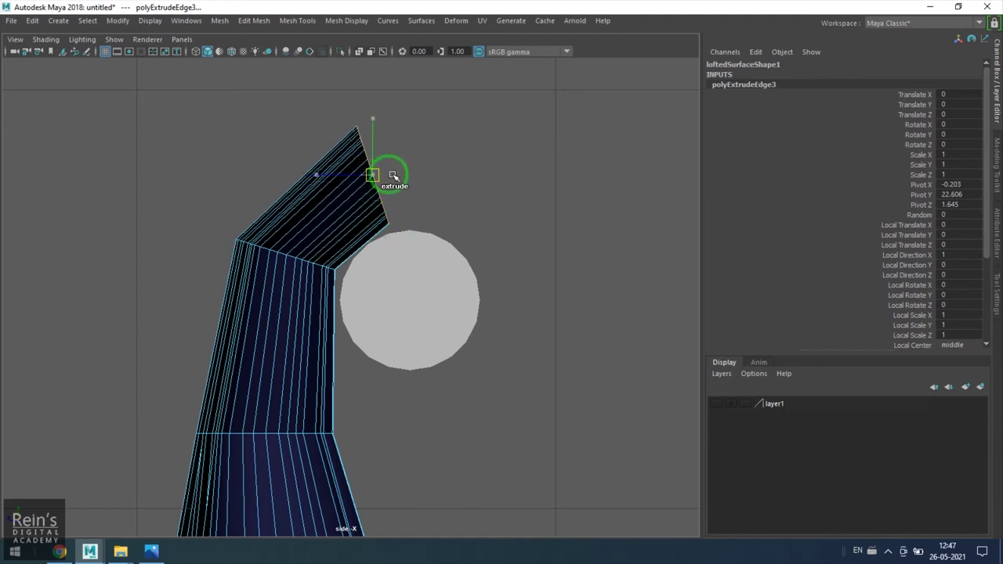
- Extrude the curtain's end edges twice more, across the rod's top and down its far side, and level the last row
key("ctrl+e")
left_click_drag(393, 175, 460, 152)
left_click_drag(456, 189, 507, 320)
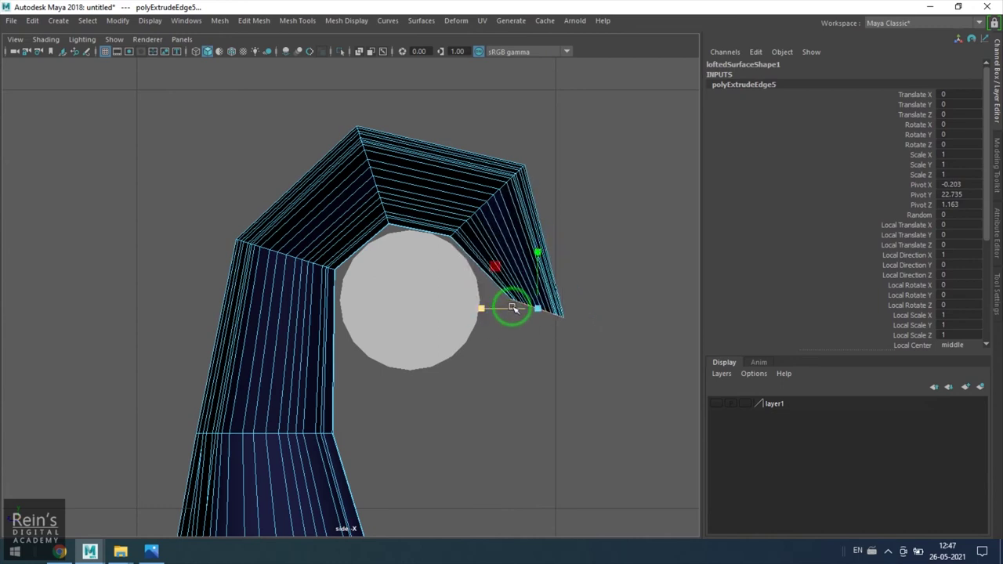
left_click(496, 267)
left_click_drag(502, 266, 513, 311)
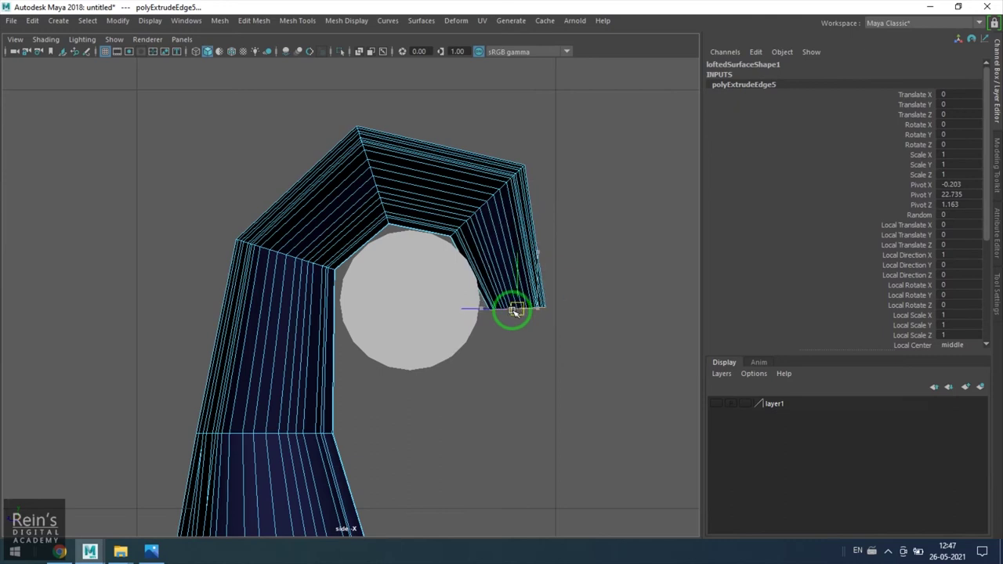
- Shrink, rotate and reposition the three vertex rows around the rod so the curtain wraps it with a more even thickness
left_click_drag(430, 117, 627, 258)
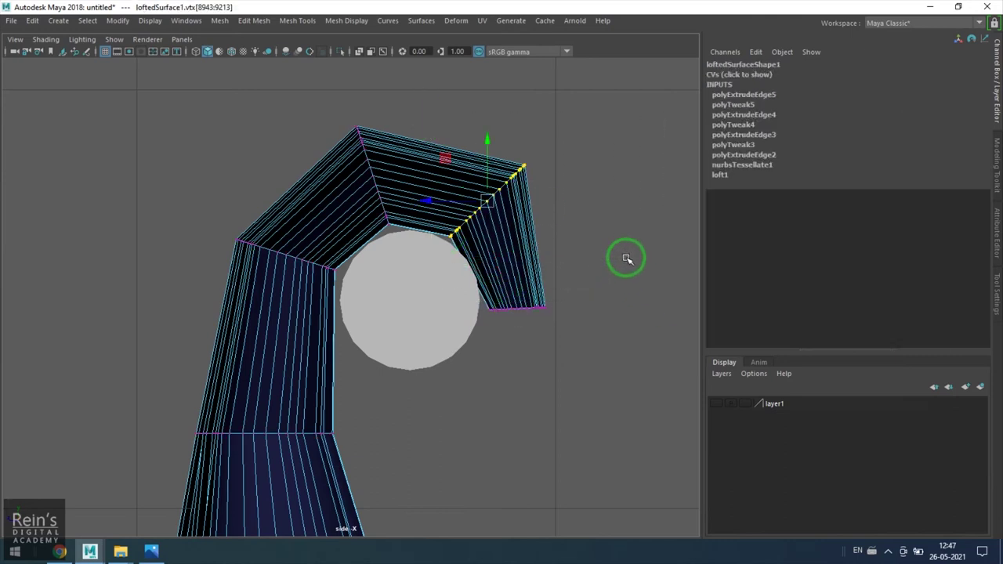
left_click_drag(505, 147, 465, 224)
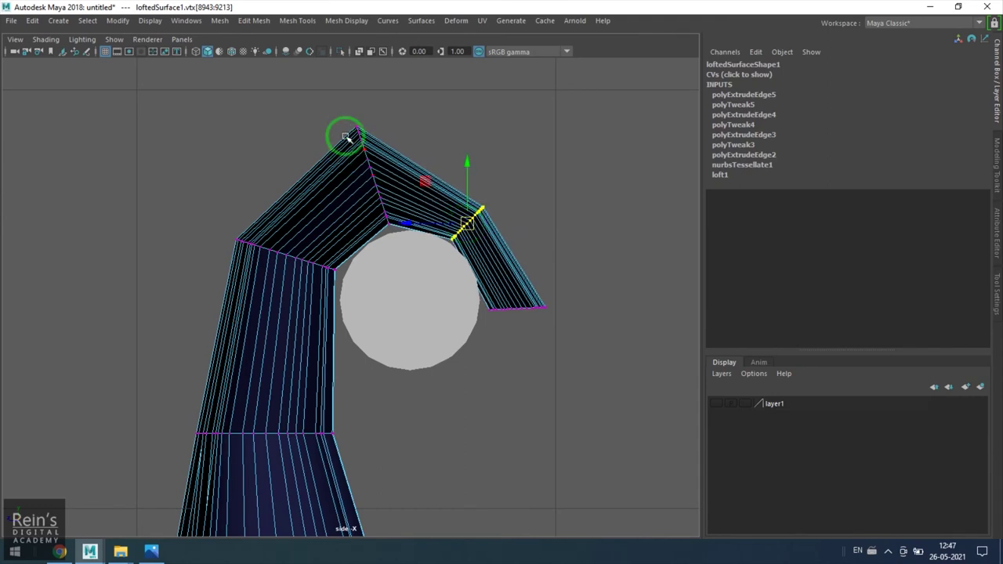
left_click_drag(352, 118, 442, 248)
key("r")
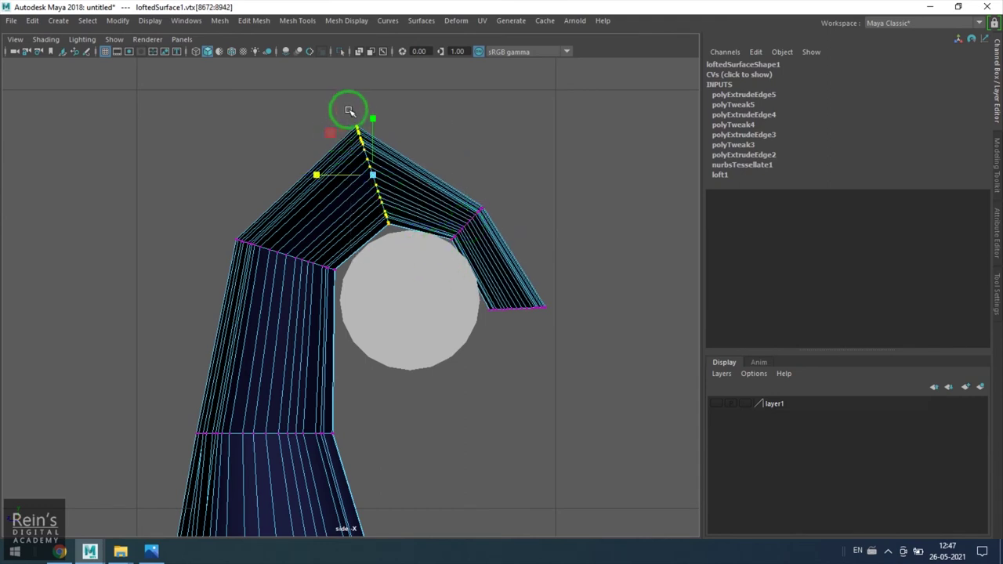
left_click_drag(373, 119, 372, 153)
key("e")
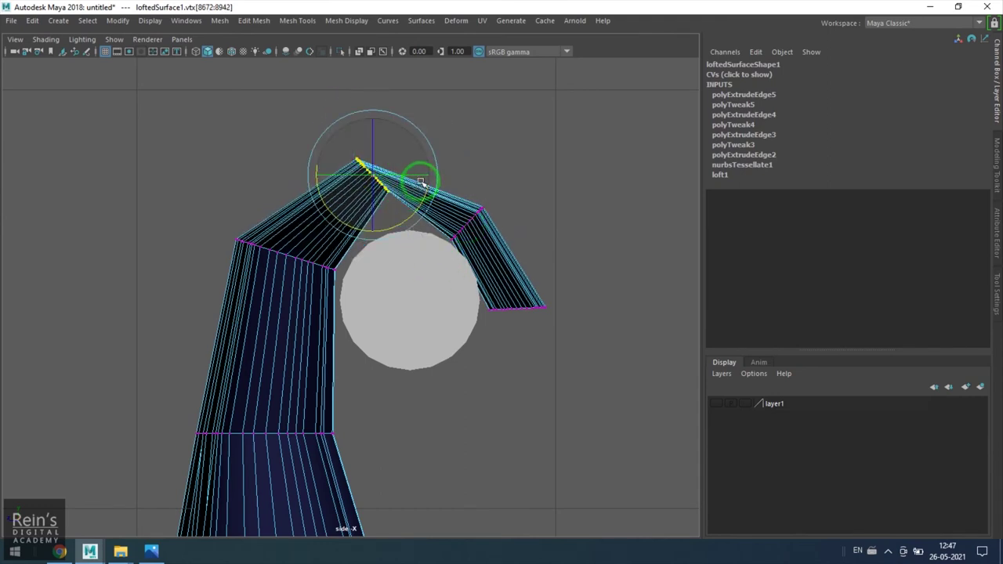
left_click_drag(418, 177, 378, 214)
key("w")
left_click_drag(188, 194, 325, 287)
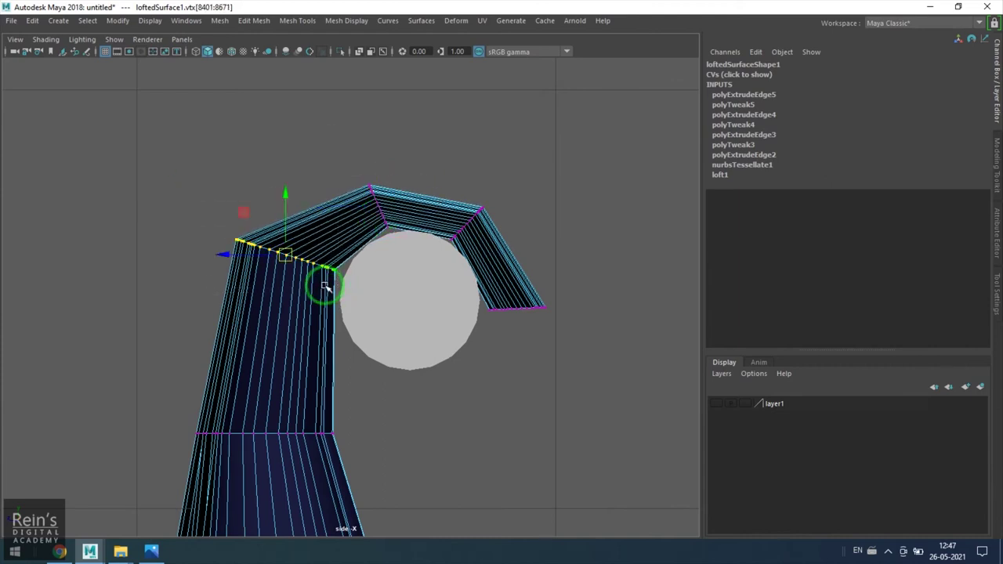
left_click_drag(224, 259, 310, 271)
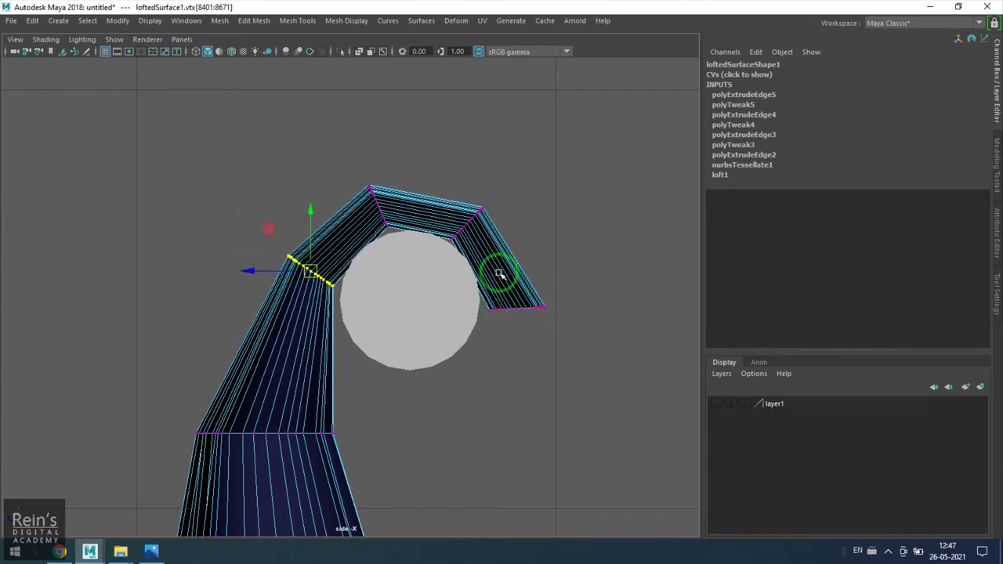
- Extrude the curtain's end edges down under the rod's far side and rotate them to follow its curve
key("F10")
left_click_drag(431, 287, 682, 413)
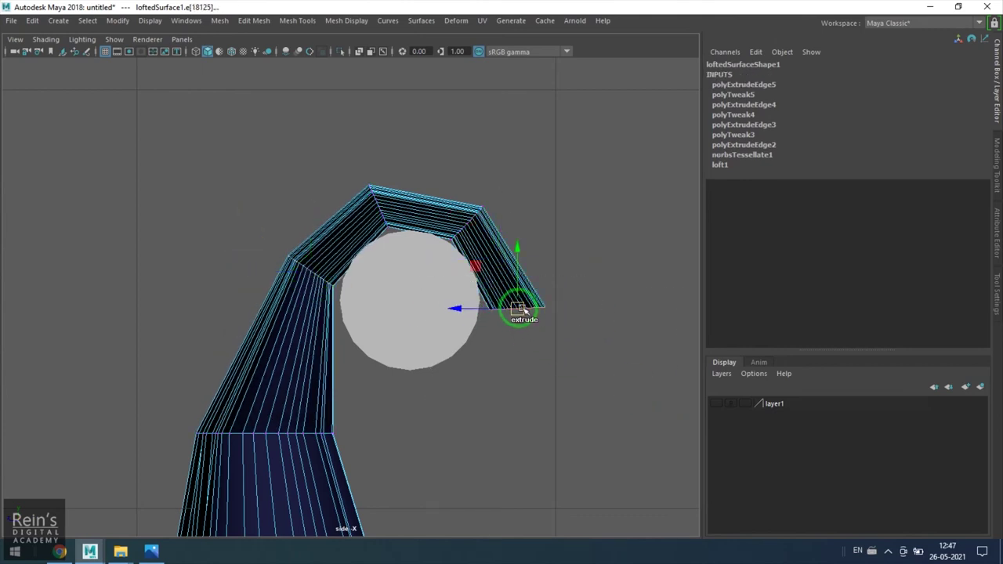
left_click_drag(520, 308, 478, 377, "shift")
key("e")
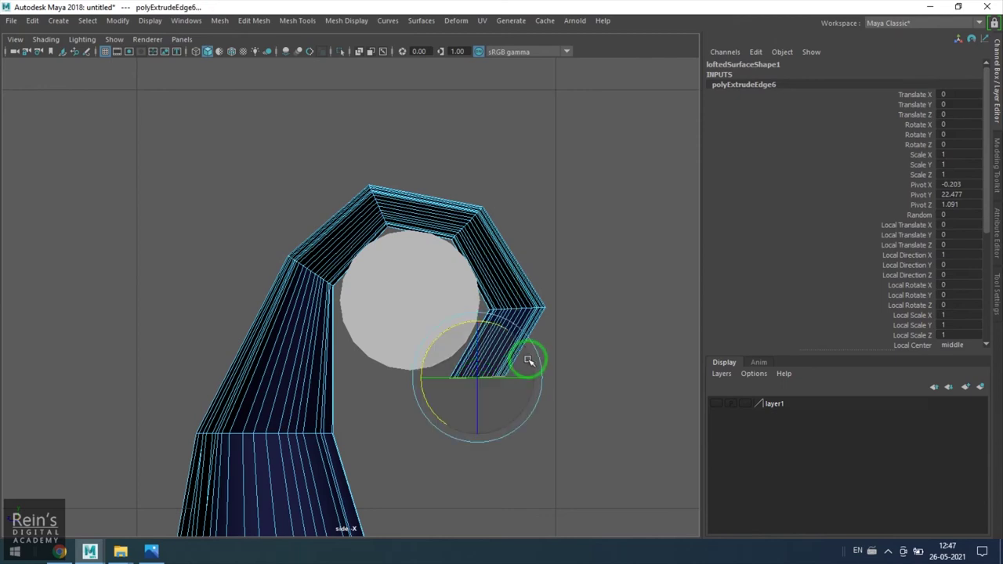
left_click_drag(497, 326, 524, 347)
key("w")
left_click_drag(477, 377, 472, 383)
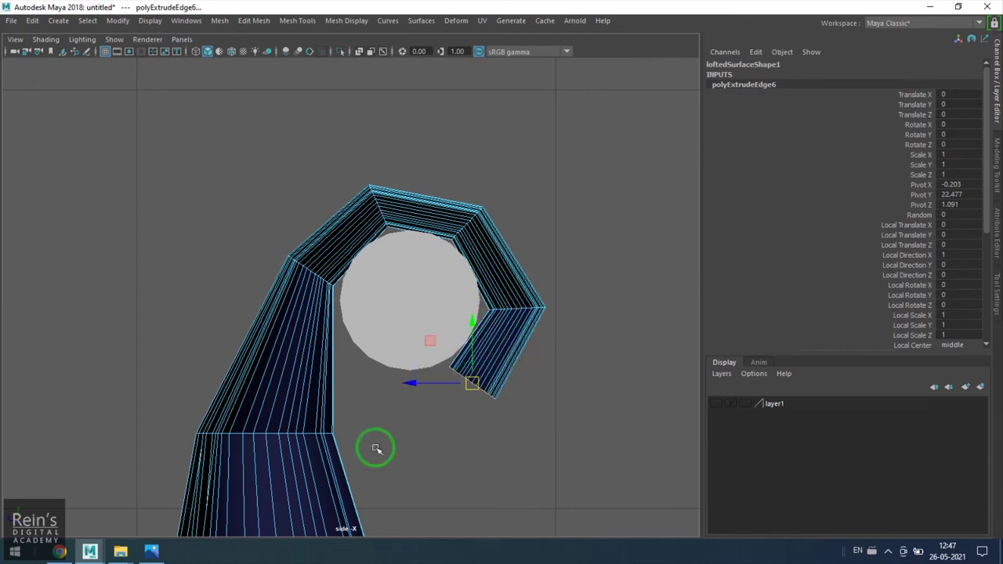
key("F8")
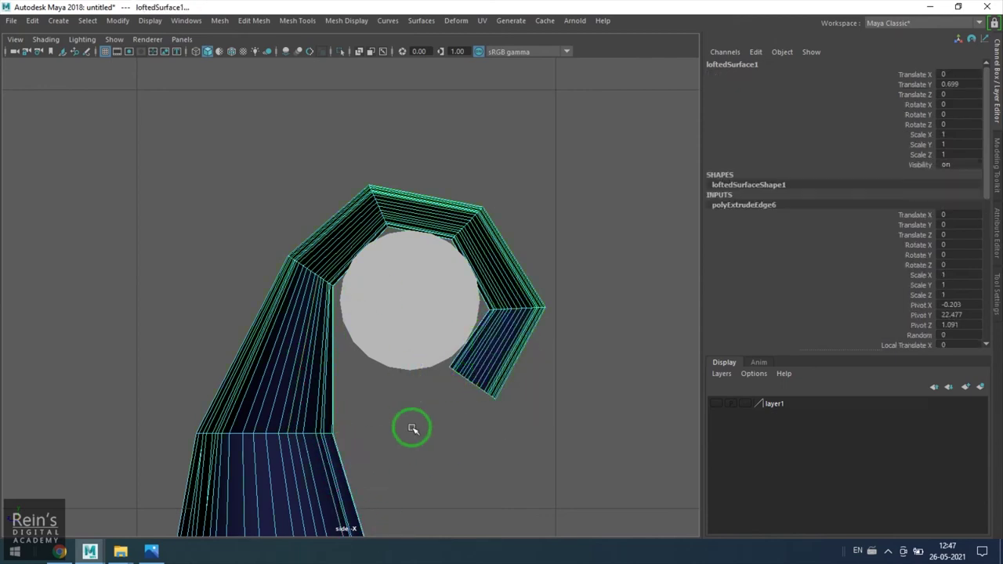
left_click(410, 425)
- Insert an edge loop across the curtain just below the start of the rod wrap and widen it in depth
key("space")
key("space")
left_click_drag(397, 306, 372, 325, "alt")
right_click_drag(319, 332, 484, 340, "alt")
middle_click_drag(483, 340, 339, 348, "alt")
left_click(338, 349)
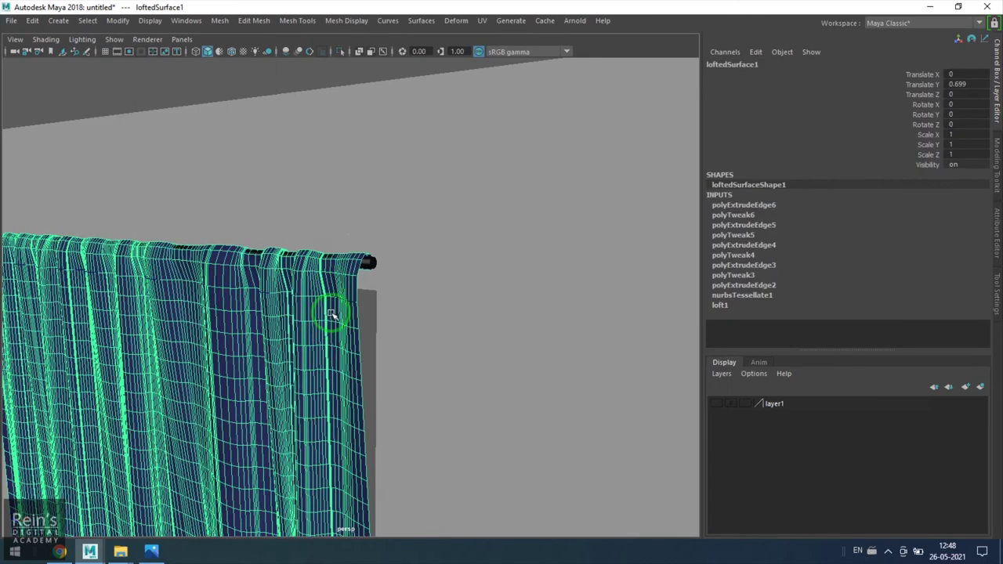
key("space")
left_click_drag(340, 314, 345, 313)
right_click_drag(344, 239, 265, 265, "shift")
left_click(324, 351)
left_click_drag(289, 351, 211, 350)
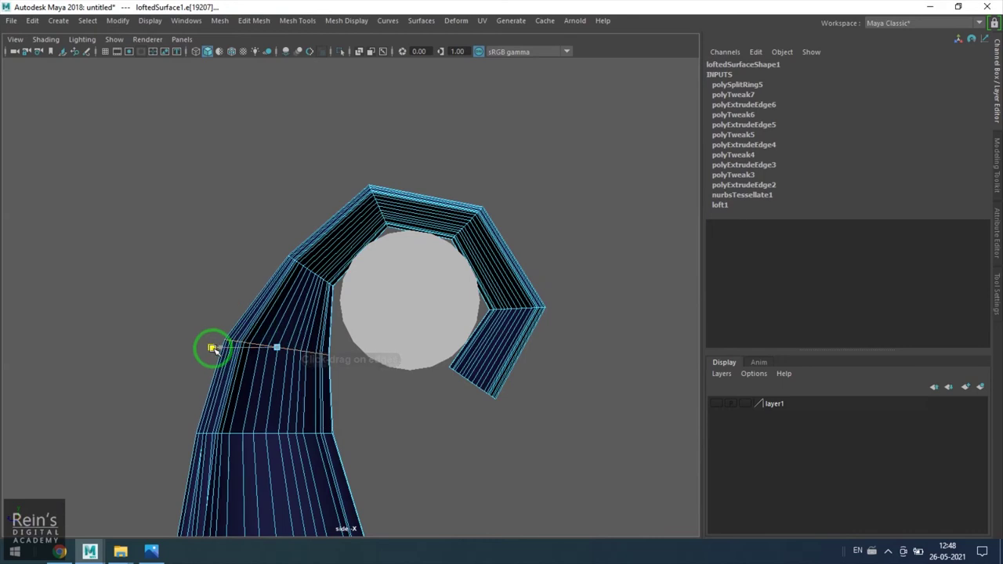
- Insert an edge loop in the curtain segment rising over the rod, stretch it vertically and move it outward
mouse_move(342, 240)
right_mouse_down()
mouse_move(421, 202)
mouse_move(347, 236)
right_mouse_up()
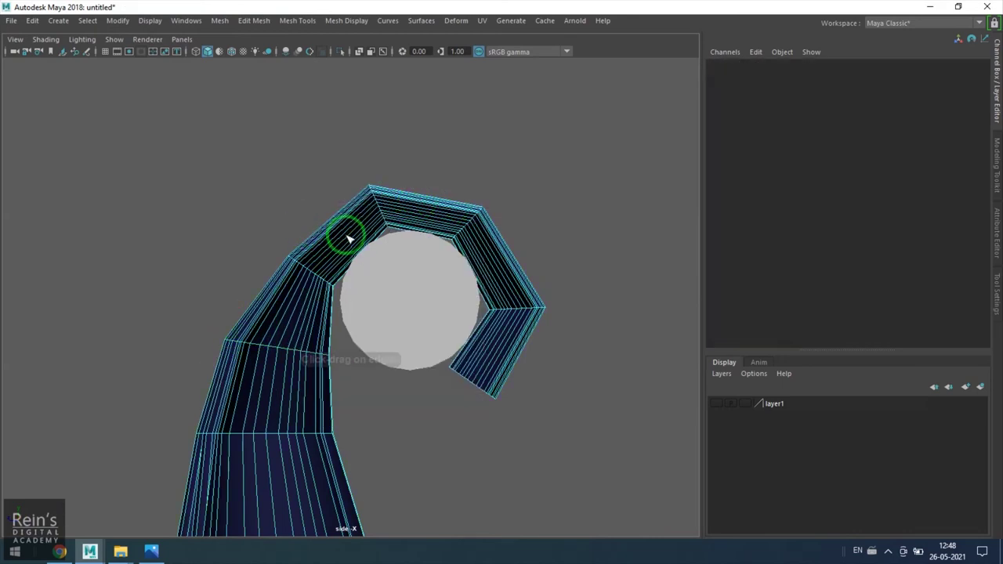
left_click(365, 249)
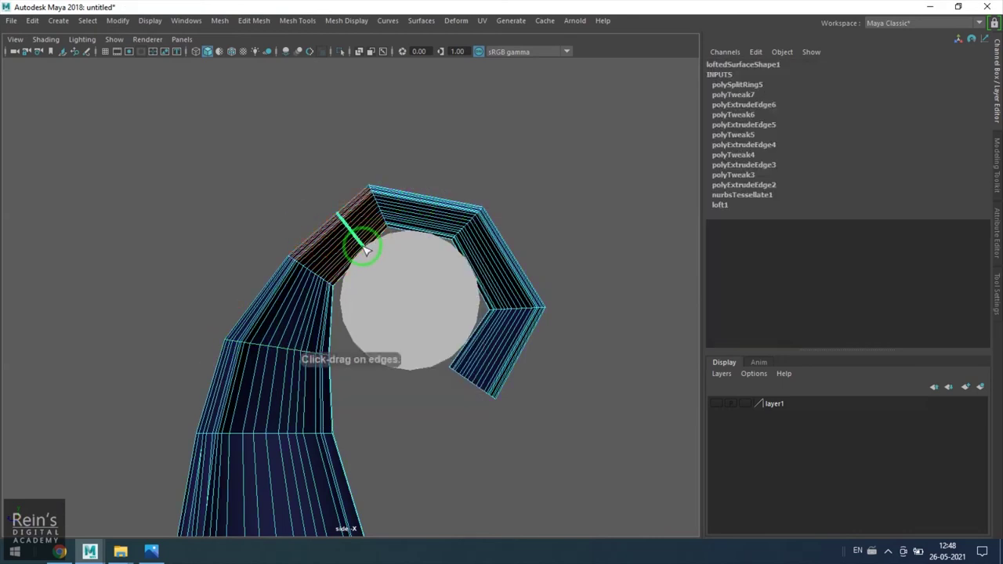
left_click(354, 253)
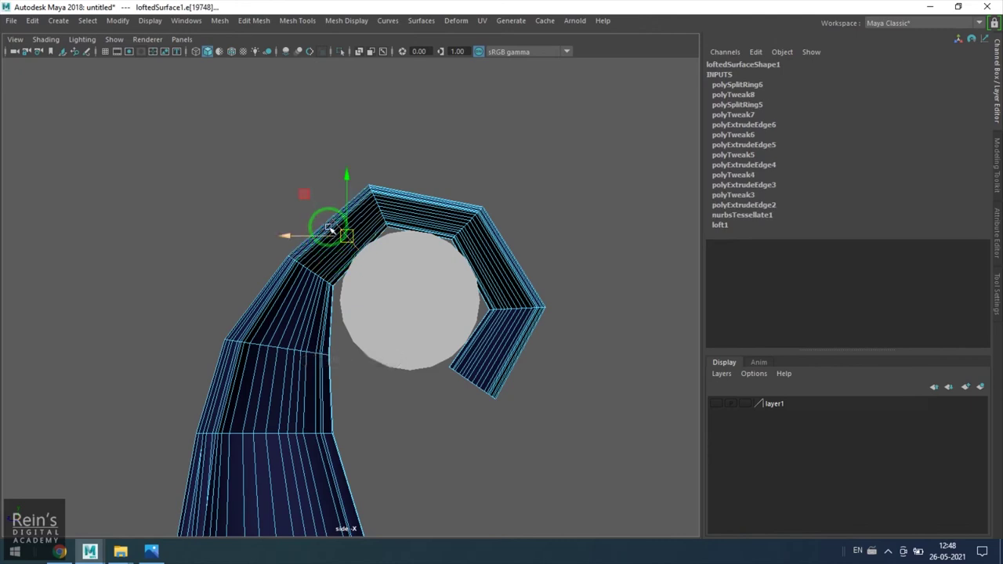
left_click_drag(346, 183, 347, 158)
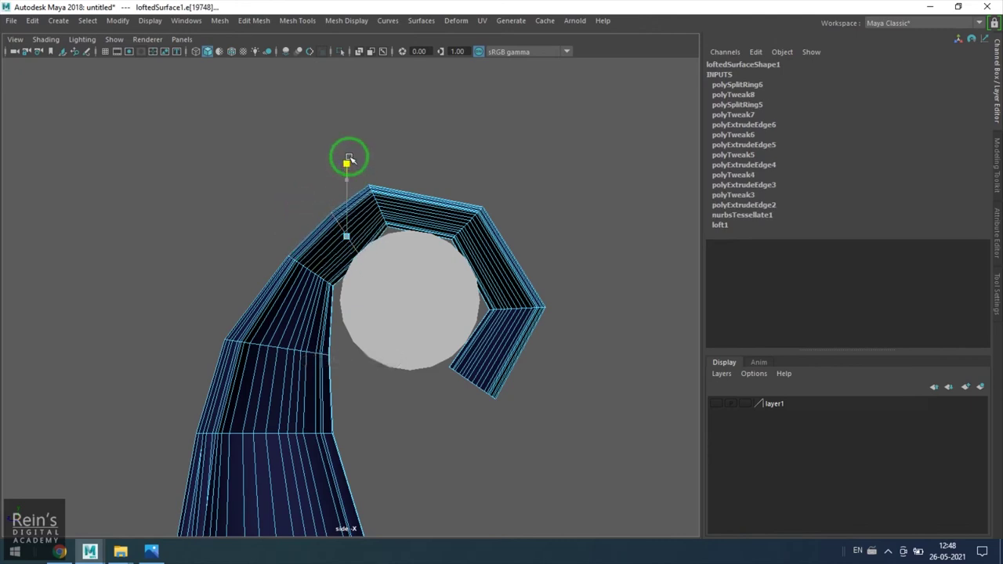
key("w")
left_click_drag(347, 237, 338, 227)
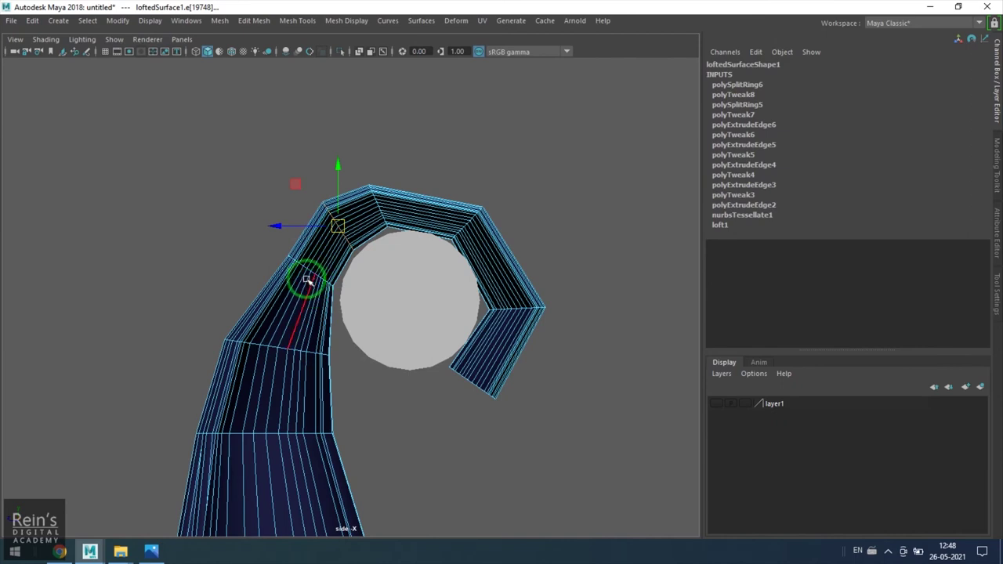
- Widen the vertex row beside the rod outward so the curtain's outer profile bends more smoothly
left_click(188, 224)
left_click_drag(196, 217, 329, 294)
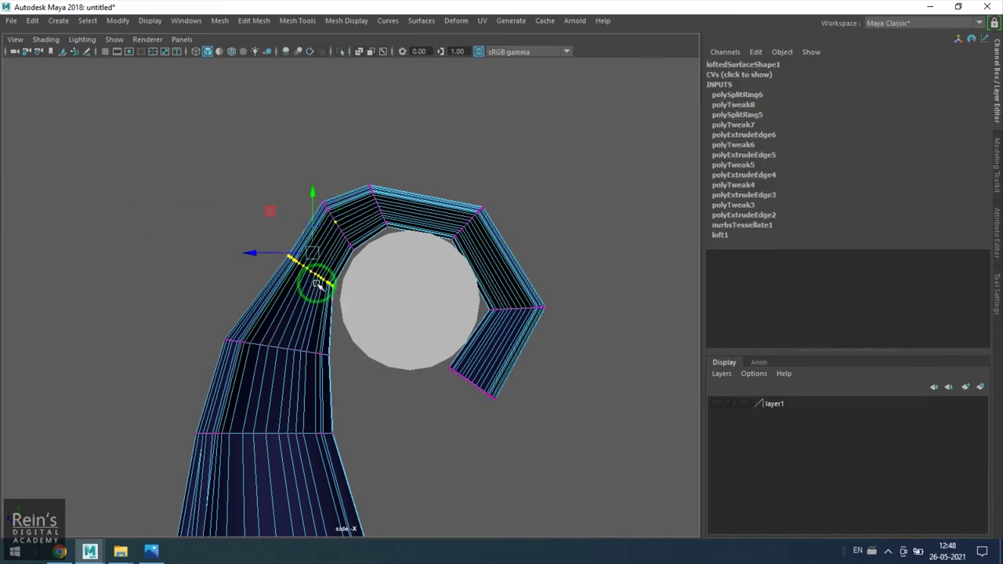
left_click(307, 268)
key("ctrl+z")
left_click_drag(342, 241, 227, 271)
key("F8")
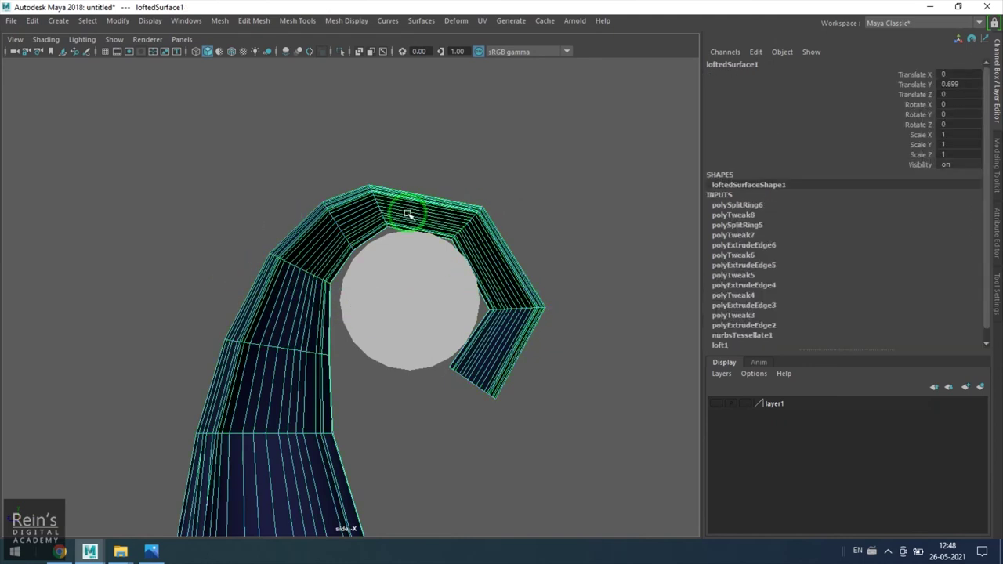
- Rotate the vertex row above the rod toward vertical and shift it to round the top of the wrap
key("F8")
left_click_drag(406, 231, 408, 232)
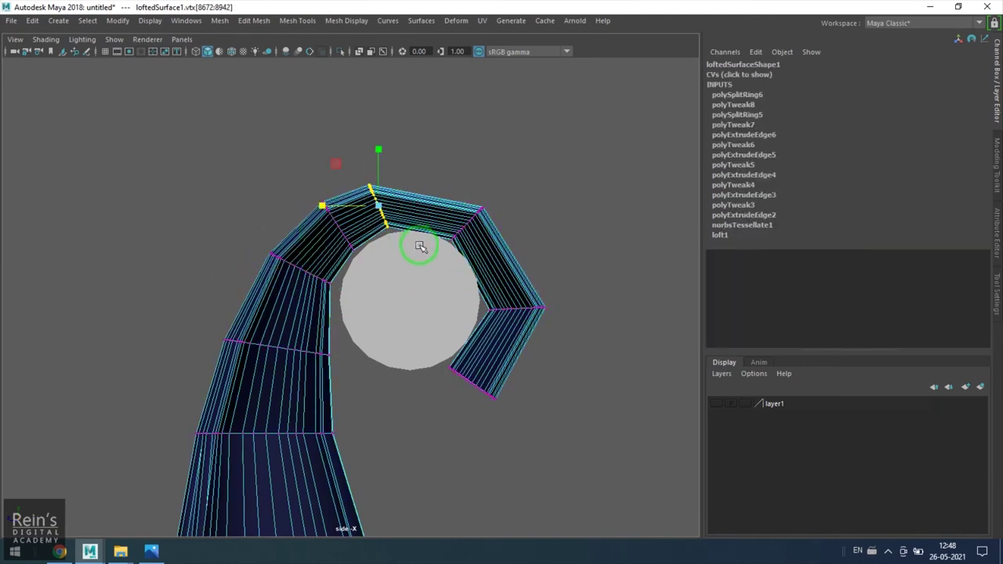
key("e")
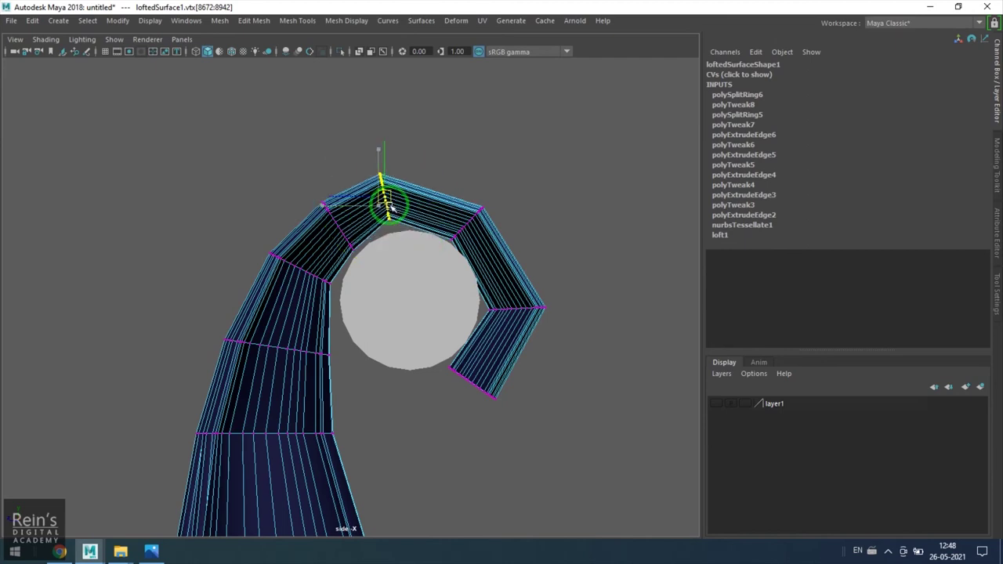
key("w")
key("F8")
key("F8")
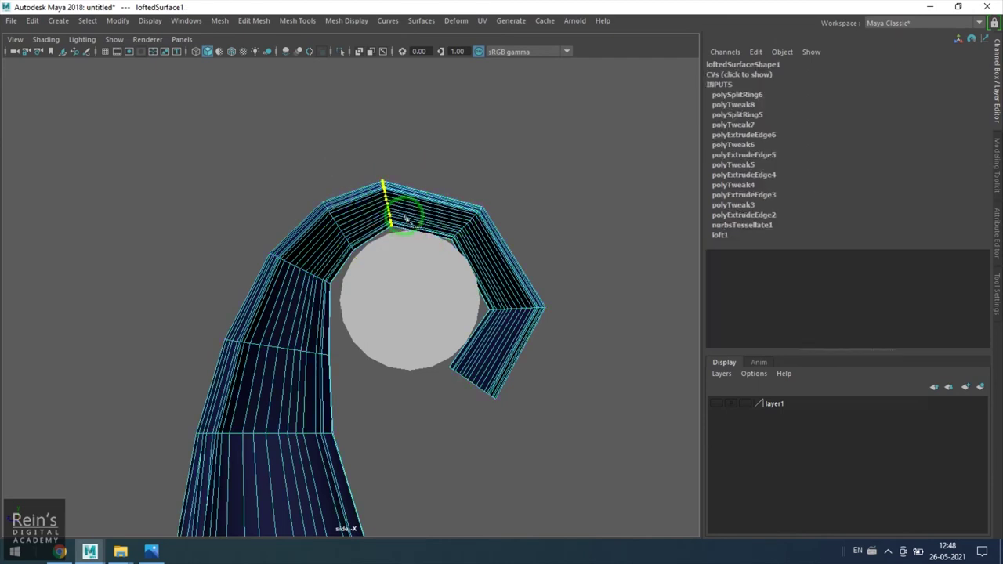
- Insert edge loops in the segments over the rod's top and down its far side, adjusting them to round the wrap
key("F8")
right_click_drag(437, 204, 362, 225, "shift")
left_click(435, 223)
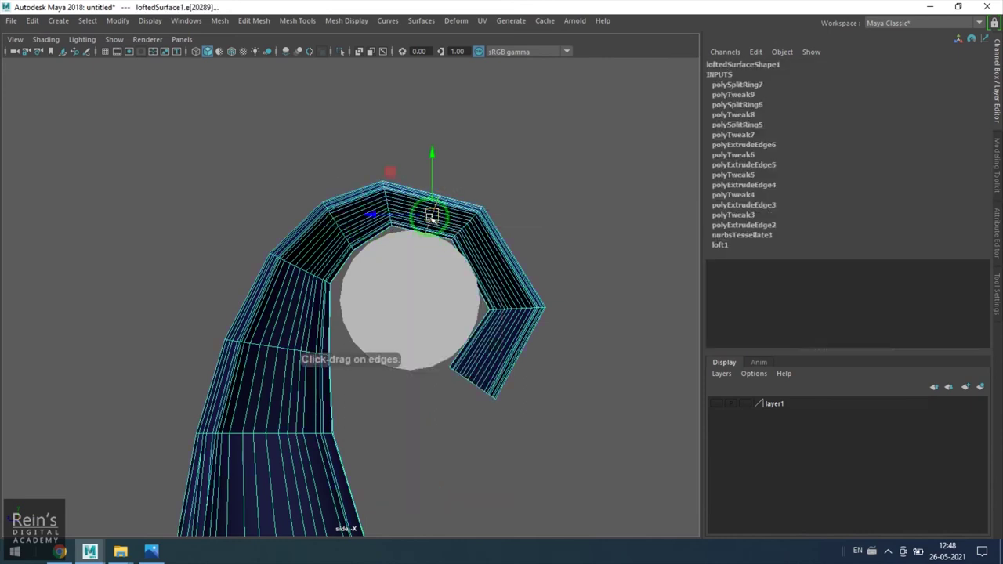
key("F8")
right_click_drag(493, 249, 486, 262, "shift")
left_click(494, 267)
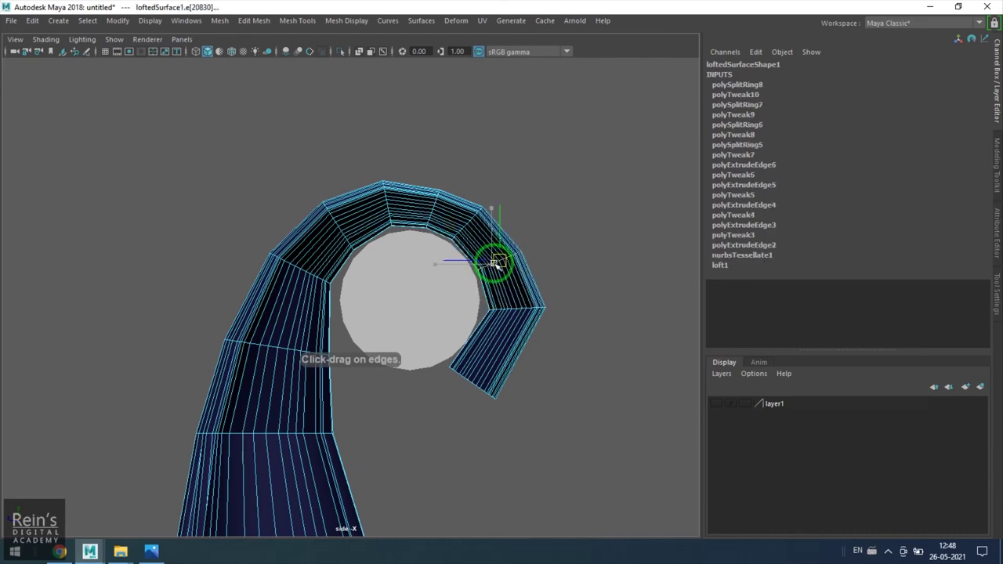
key("F8")
left_click(574, 246)
key("space")
left_click_drag(459, 285, 395, 302)
key("space")
- Apply Transform Component with Random set to 1 to the vertex row where the curtain meets the rod
left_click(452, 227)
right_click_drag(452, 227, 388, 209)
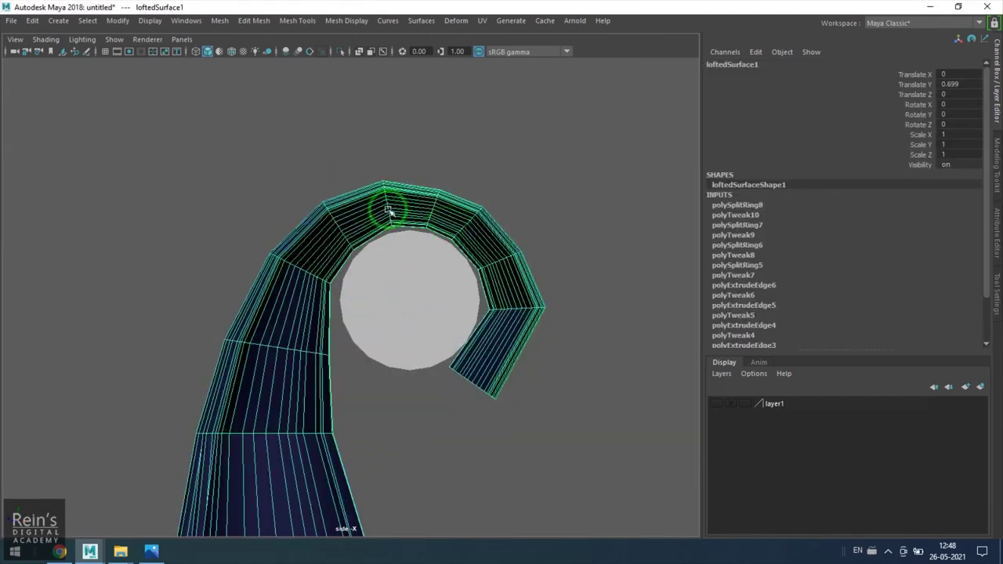
left_click_drag(412, 165, 445, 235)
left_click_drag(306, 186, 373, 248)
left_click_drag(338, 291, 333, 293)
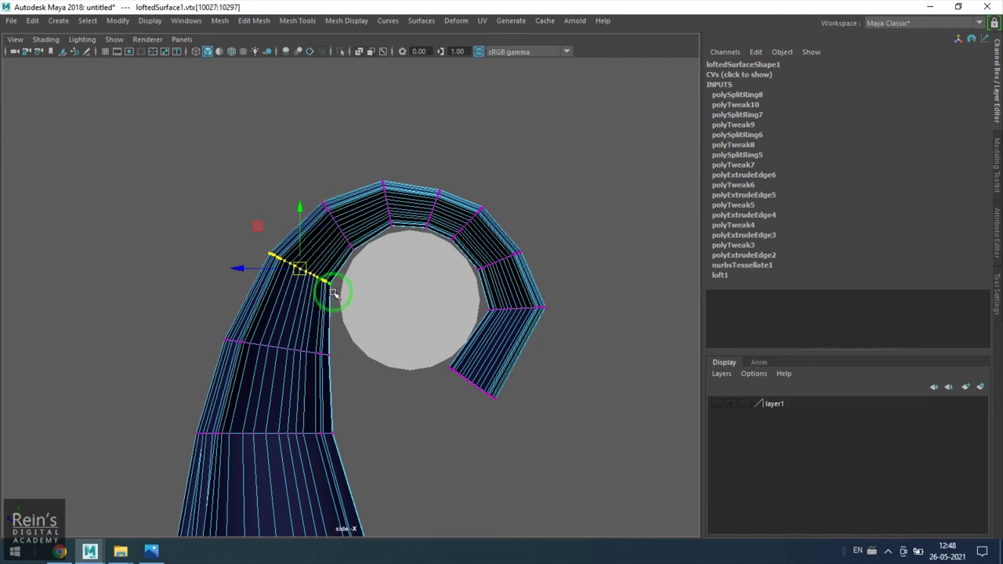
left_click(305, 21)
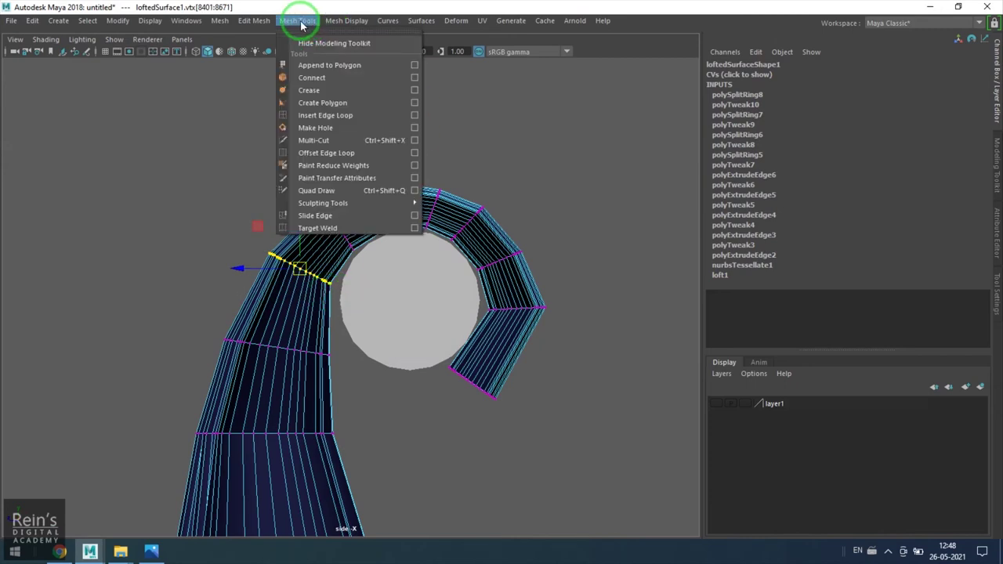
left_click(263, 21)
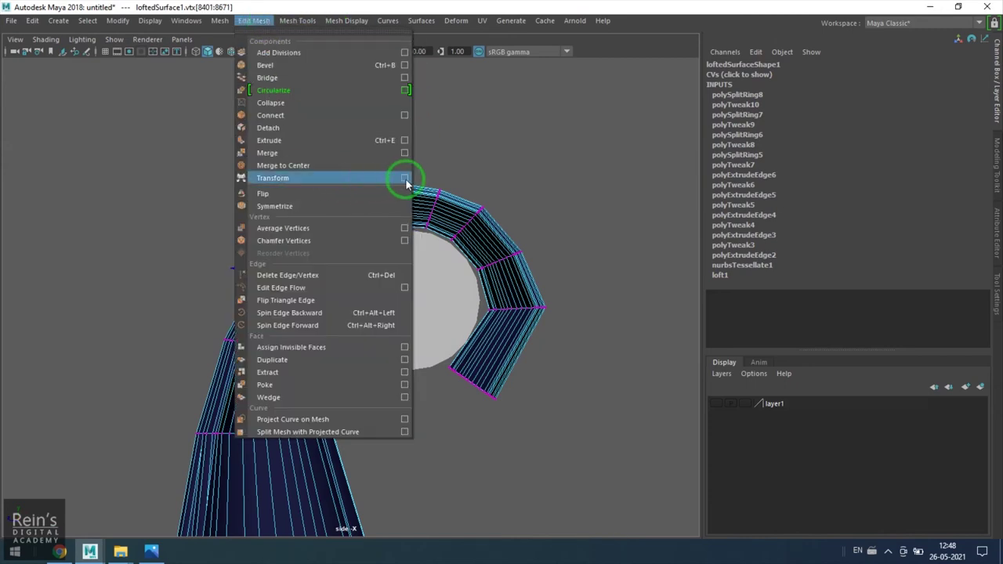
left_click(405, 179)
left_click(575, 143)
left_click(580, 163)
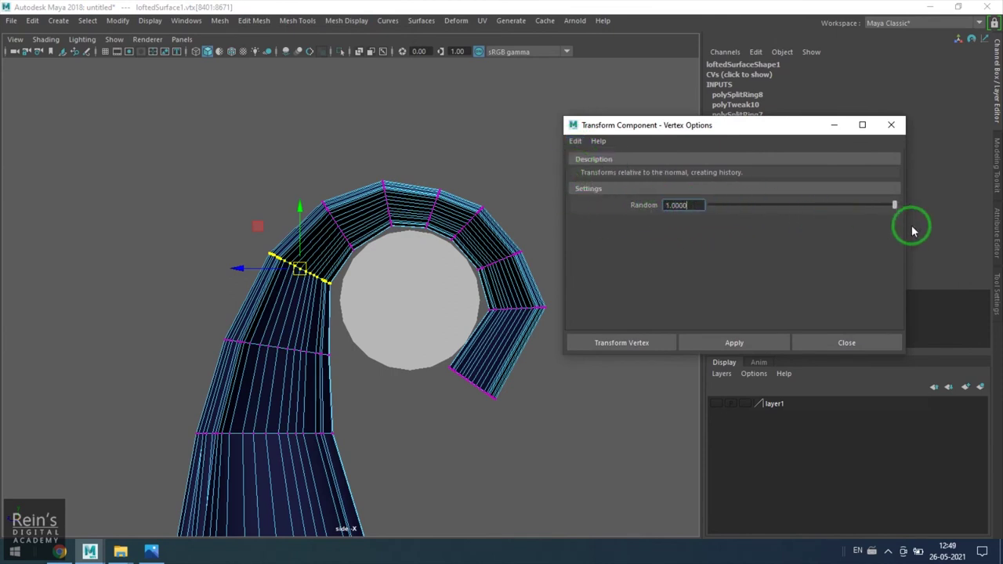
left_click(654, 335)
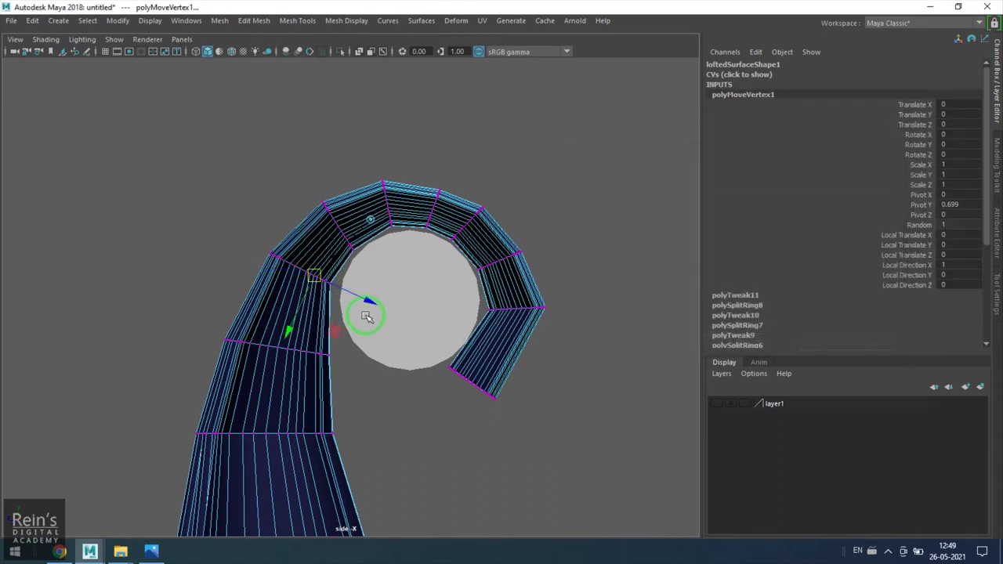
- Offset the randomized vertex row along its local Z by about -0.047 to make the folds uneven
key("space")
left_click_drag(363, 329, 422, 354)
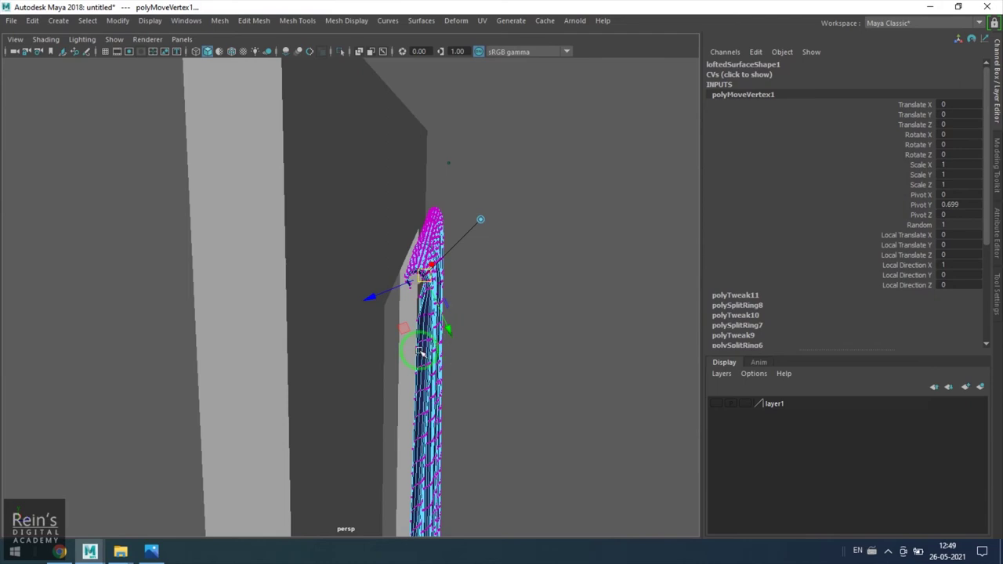
left_click_drag(439, 313, 195, 394, "alt")
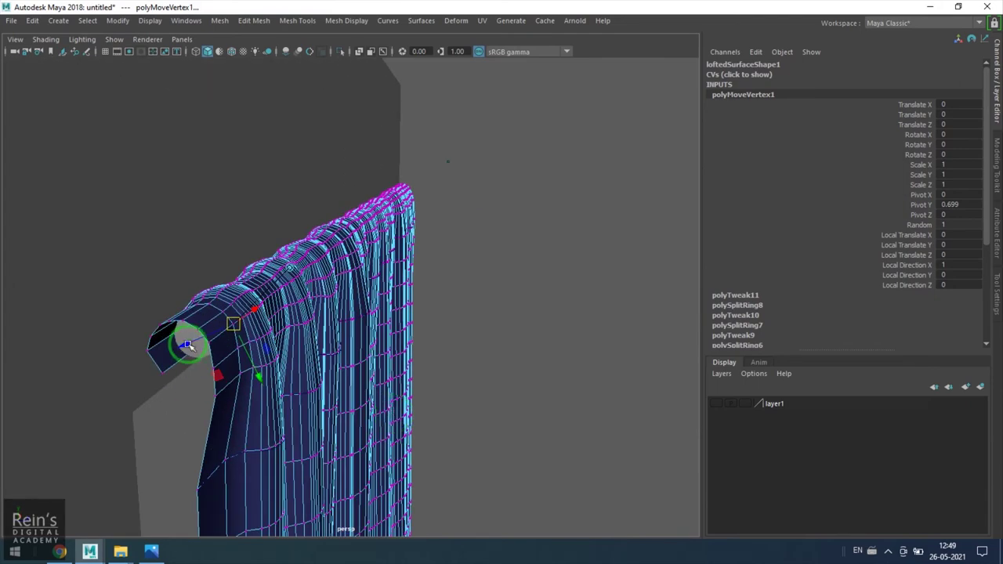
left_click_drag(187, 345, 276, 340)
key("space")
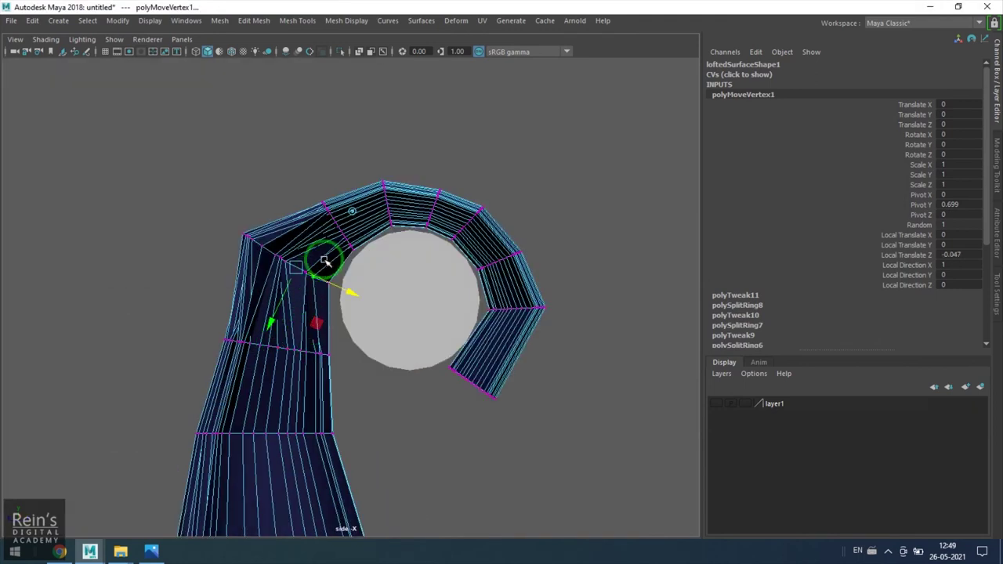
- Apply Transform Component with Random 1 to the vertex row just before the rod's top, offsetting it outward by about -0.044 in local Z
left_click_drag(307, 173, 358, 264)
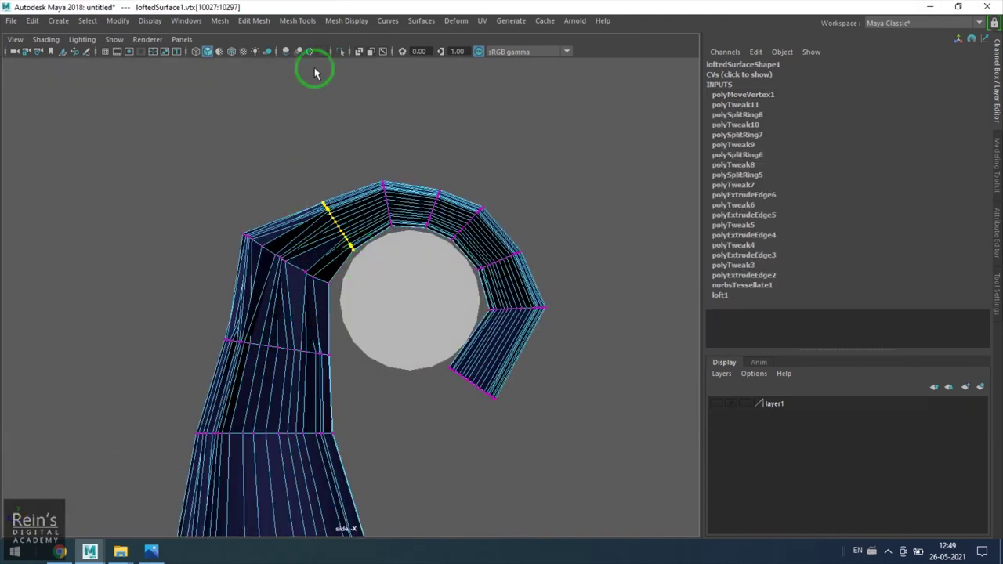
left_click(273, 25)
left_click(311, 179)
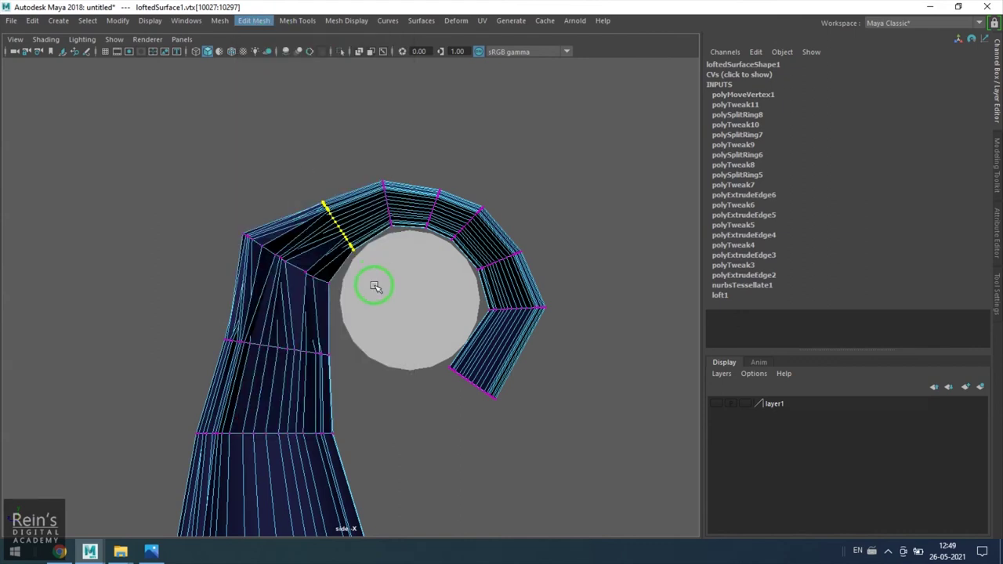
left_click_drag(372, 280, 367, 271)
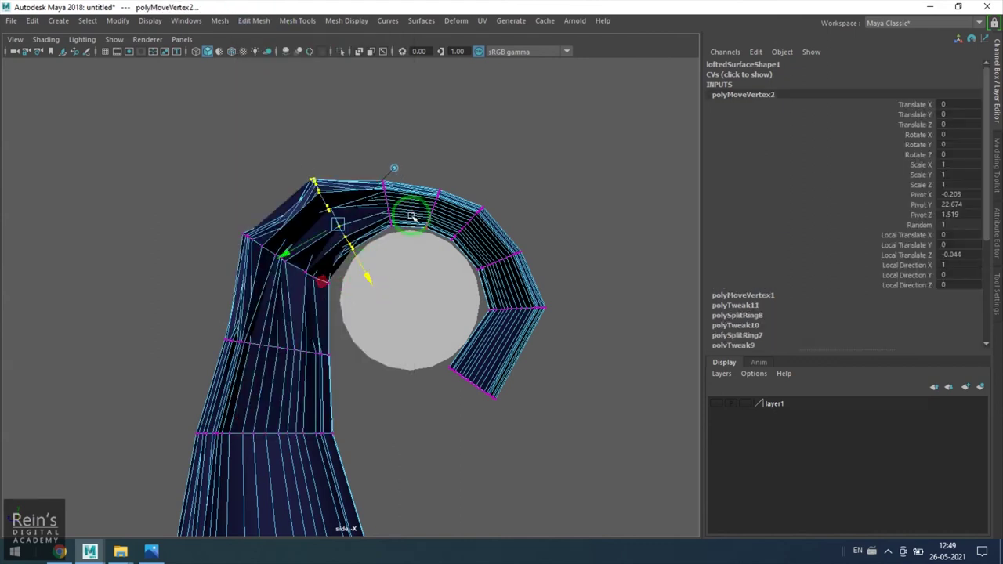
- Apply a randomized Transform Component to the vertex row directly over the rod's top and pull it outward along local Z
left_click_drag(370, 134, 410, 225)
left_click(251, 22)
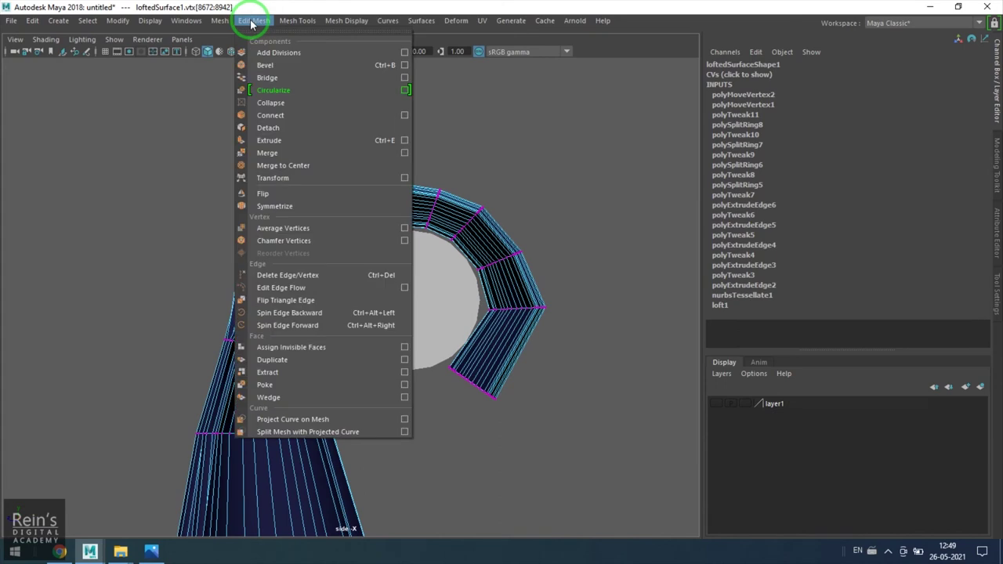
left_click(289, 177)
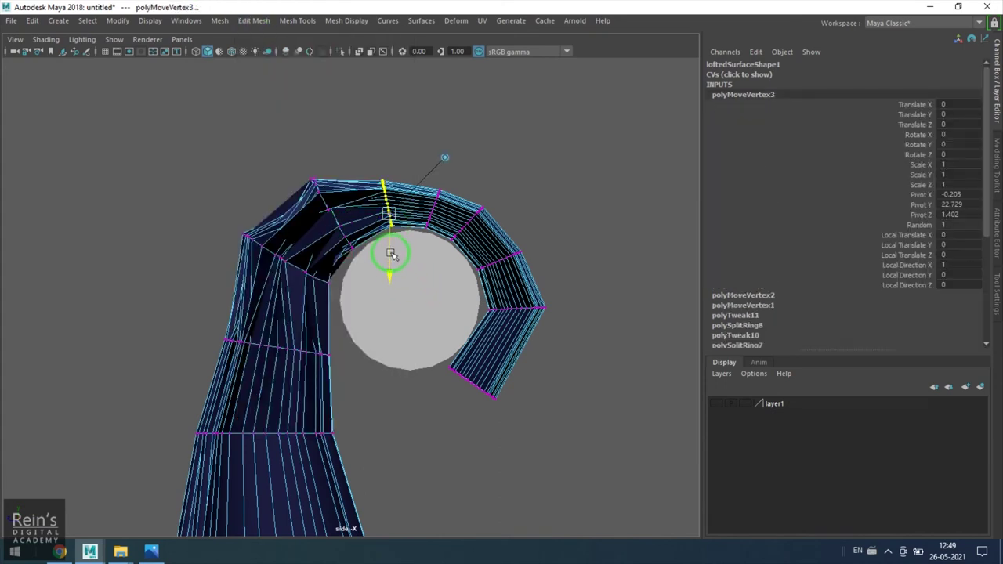
left_click_drag(392, 254, 392, 248)
key("q")
- Randomize the first vertex row past the rod's top with Transform Component, offsetting it outward by about -0.025 in local Z
left_click_drag(418, 162, 449, 235)
left_click(254, 21)
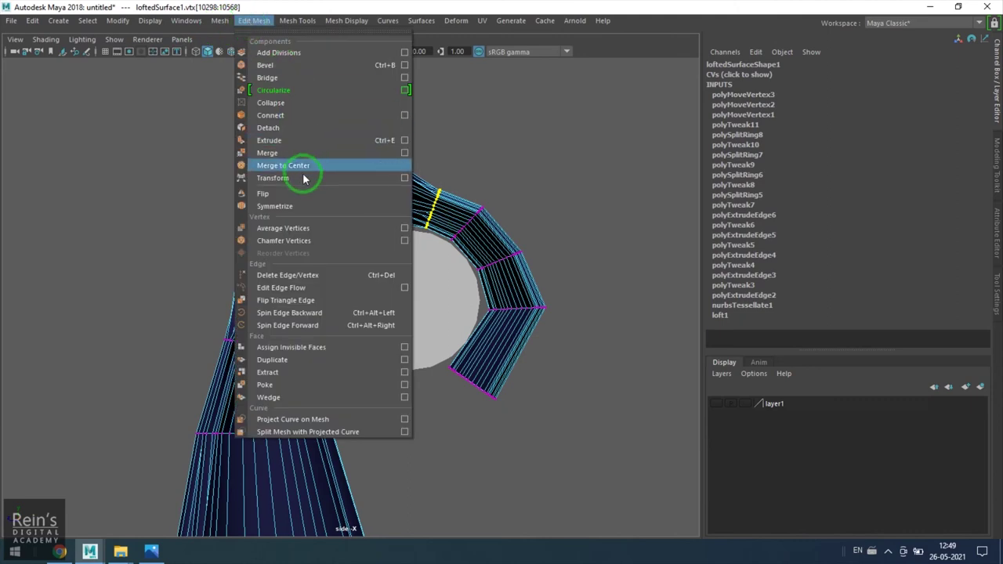
left_click(308, 180)
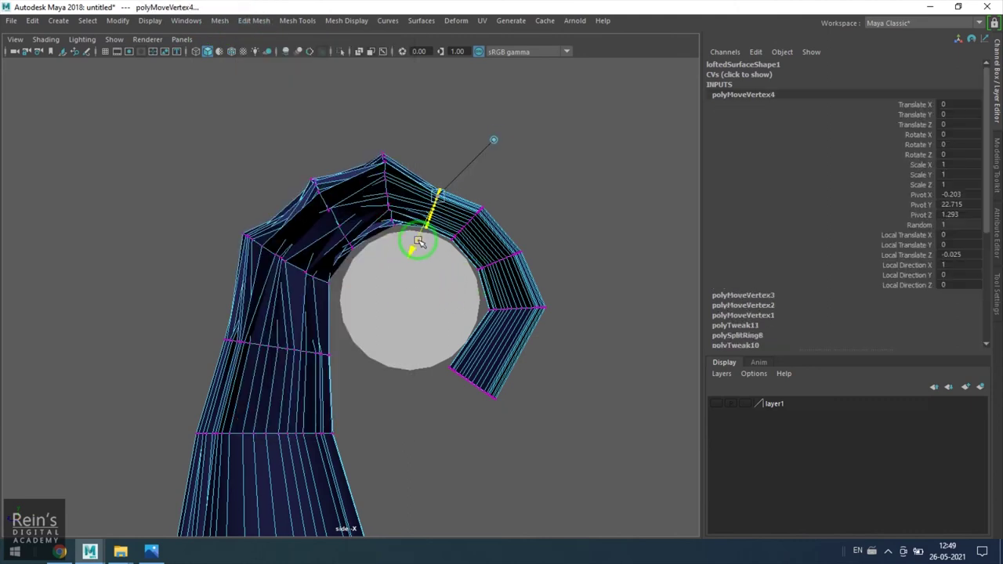
left_click_drag(417, 242, 457, 240)
key("q")
- Randomize the second vertex row past the rod's top with Transform Component, offsetting it by about -0.024 in local Z
left_click_drag(444, 180, 493, 252)
left_click(253, 21)
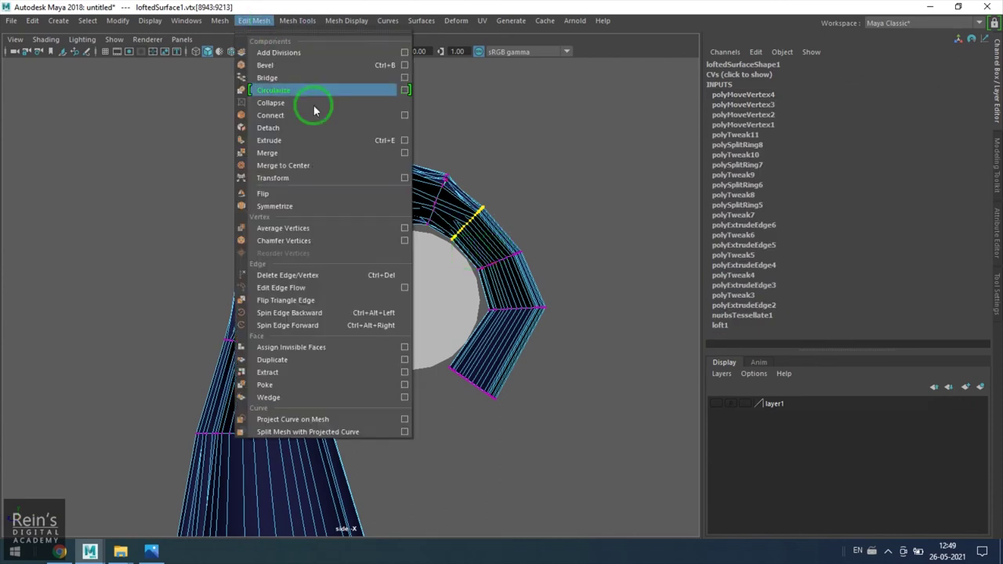
left_click(461, 292)
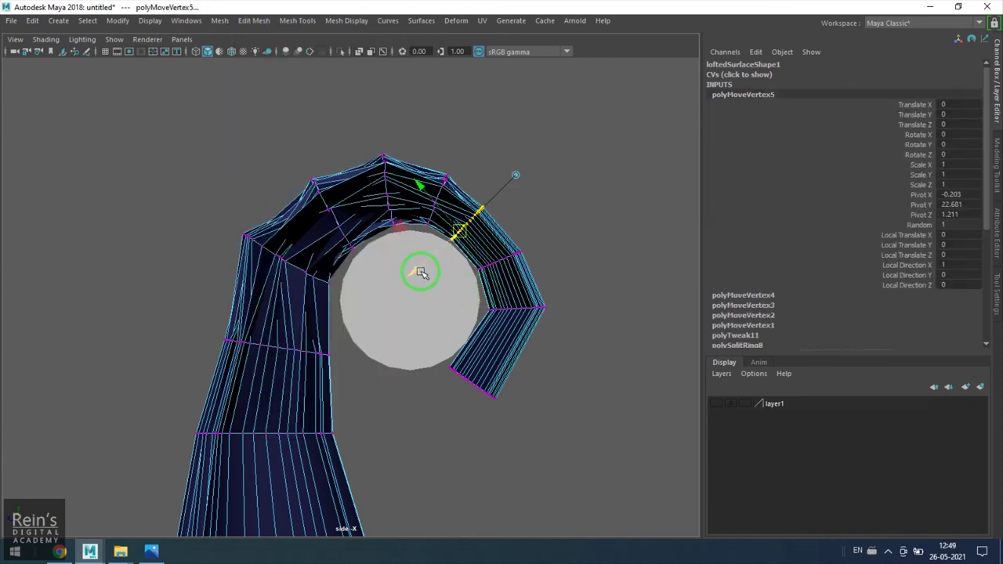
left_click_drag(419, 271, 427, 264)
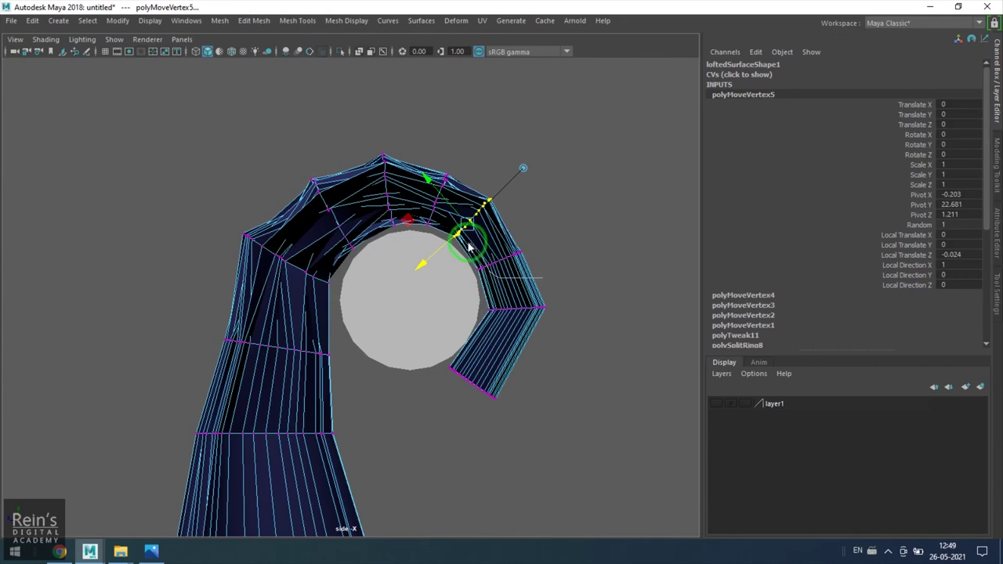
key("q")
- Apply a randomized Transform Component offset to the third vertex row past the rod's top, then return to object mode
left_click_drag(470, 249, 473, 244)
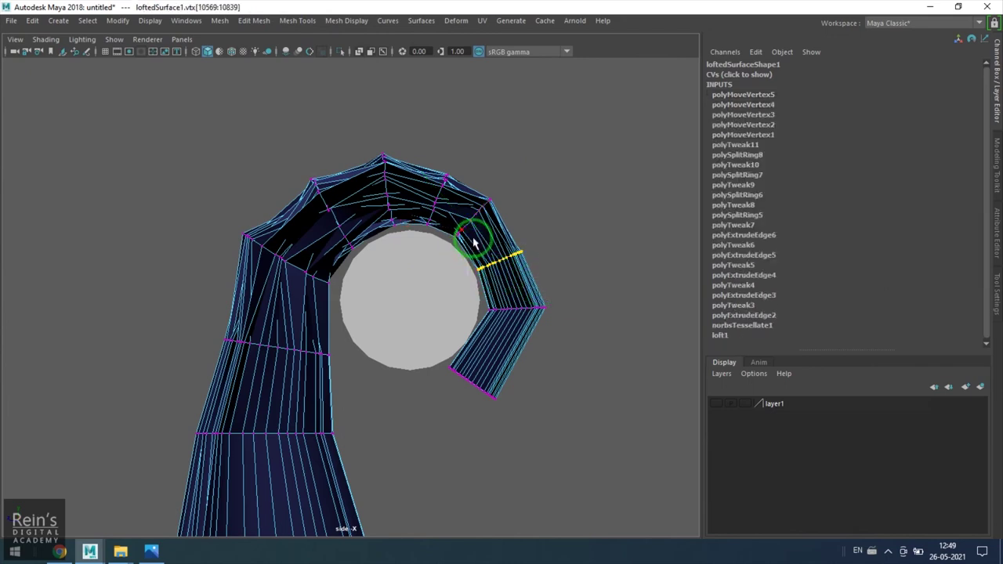
left_click(274, 21)
left_click(337, 177)
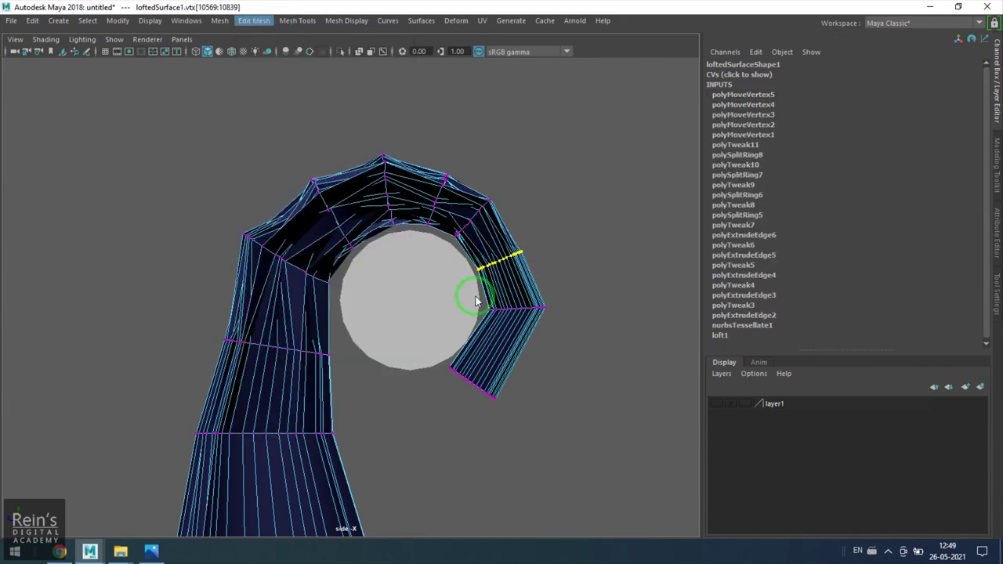
left_click_drag(462, 275, 468, 280)
right_click_drag(312, 255, 501, 150)
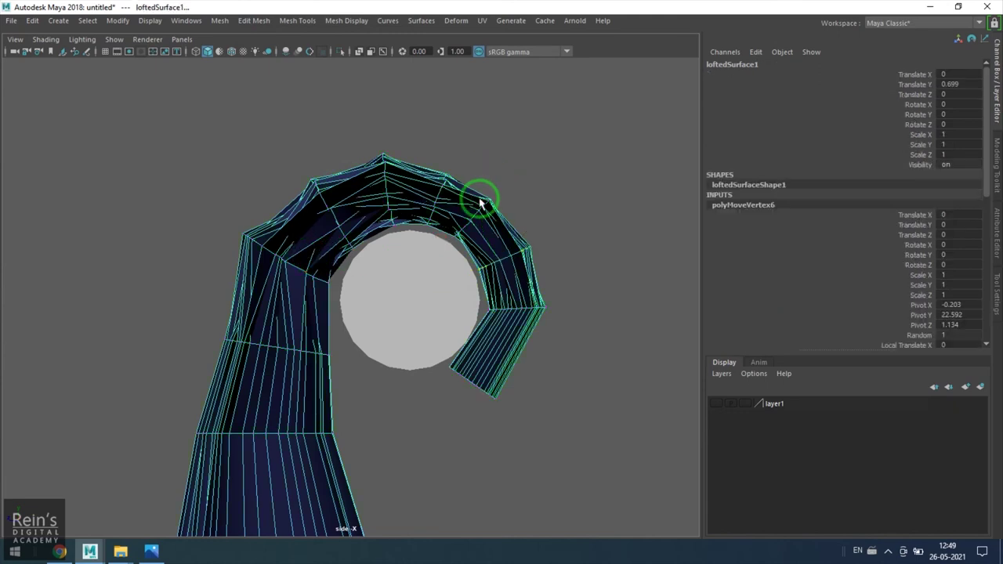
- Examine the shaded curtain in perspective, checking the uneven folds over the rod and the curtain's lower hem
key("space")
key("space")
key("space")
key("space")
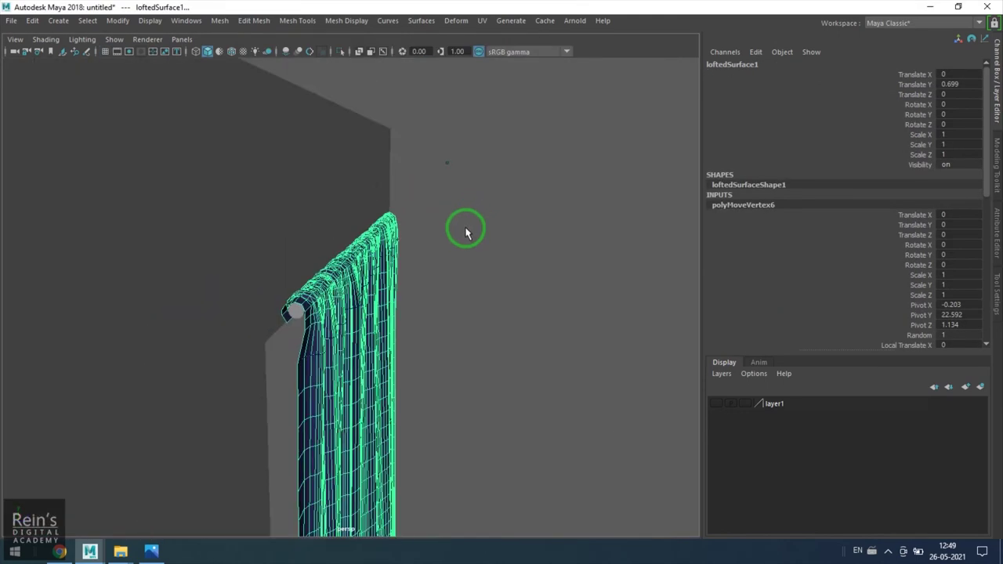
left_click_drag(466, 231, 360, 297, "alt")
left_click(448, 78)
mouse_move(450, 212)
left_mouse_down("alt")
mouse_move(409, 230)
mouse_move(415, 238)
left_mouse_up("alt")
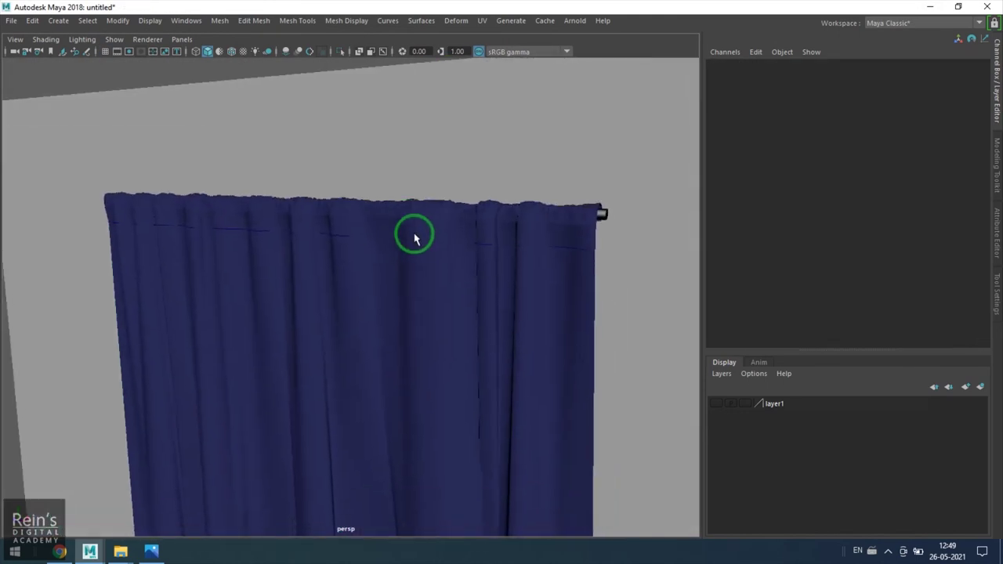
left_click(427, 263)
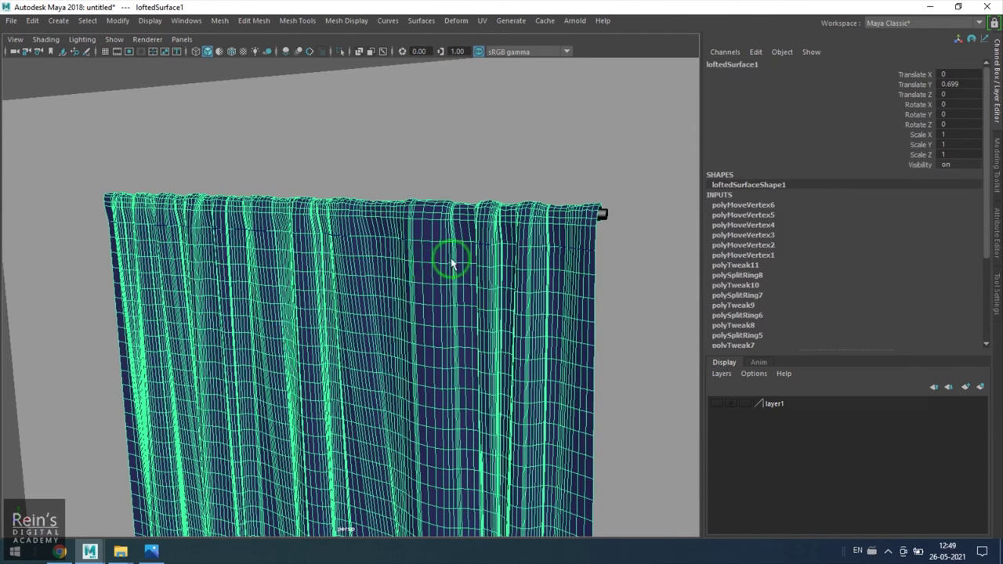
left_click(279, 116)
left_click_drag(370, 233, 304, 217, "alt")
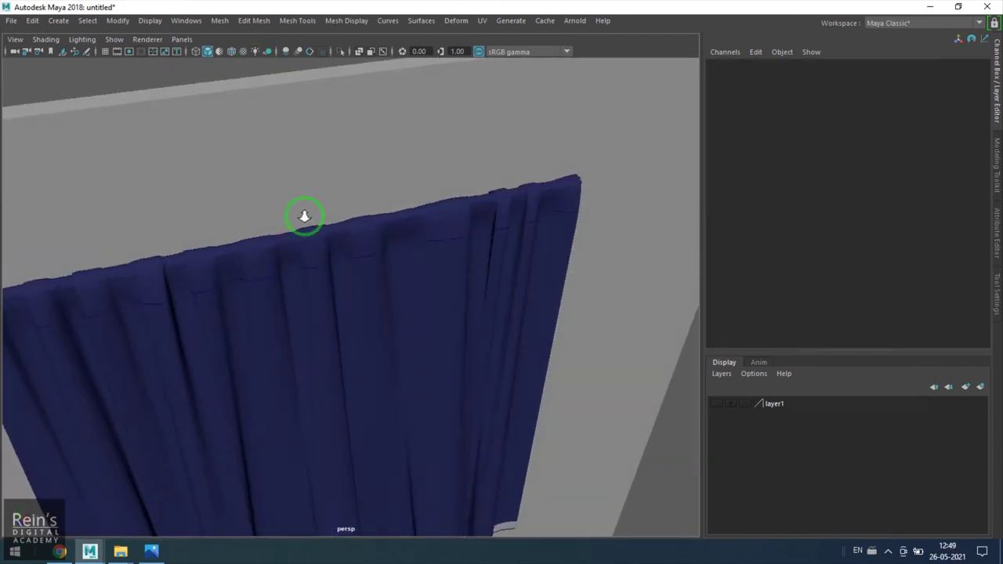
right_click_drag(305, 217, 443, 285, "alt")
middle_click_drag(443, 285, 471, 403, "alt")
left_click_drag(339, 226, 437, 413, "alt")
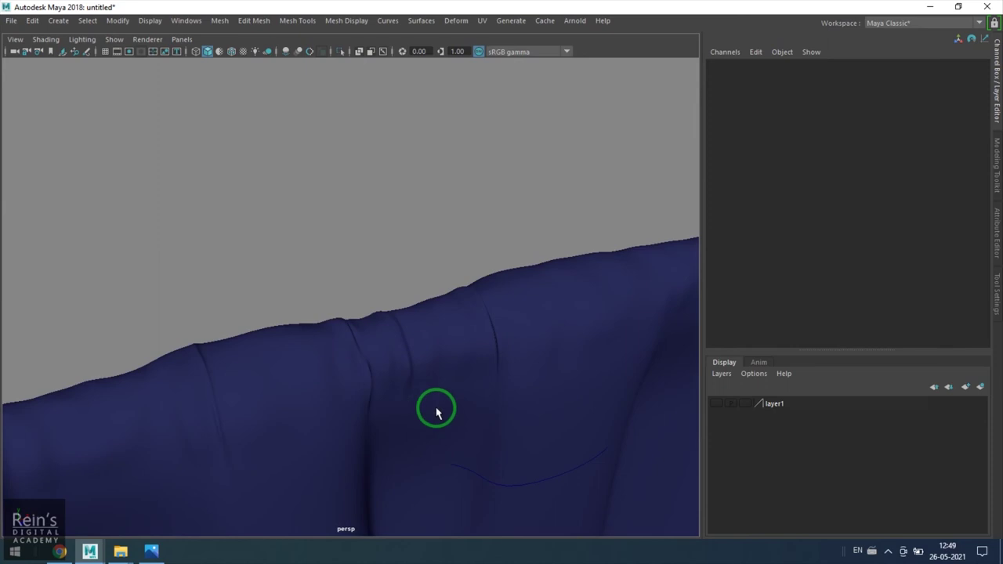
left_click_drag(541, 353, 428, 370, "alt")
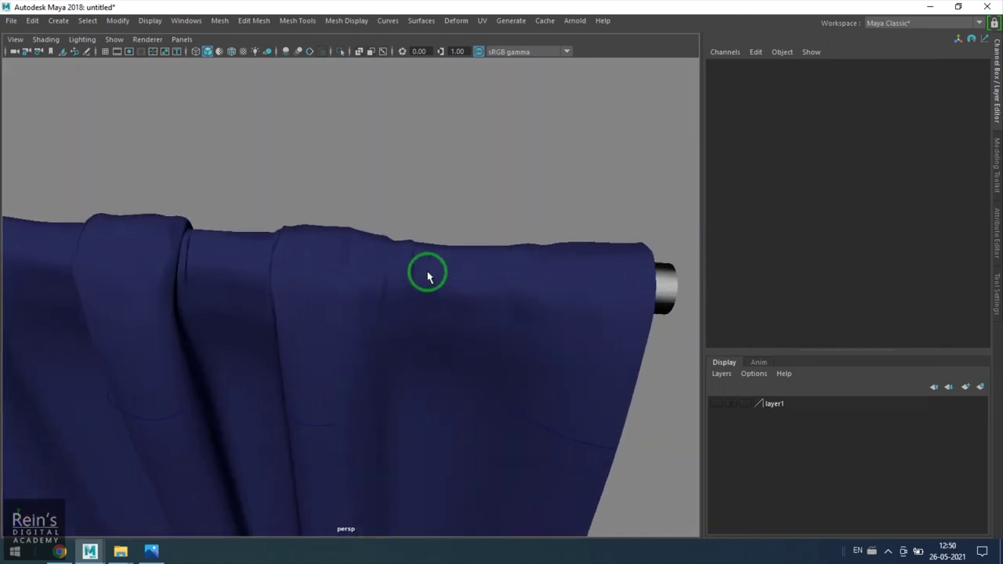
left_click_drag(200, 275, 514, 288, "alt")
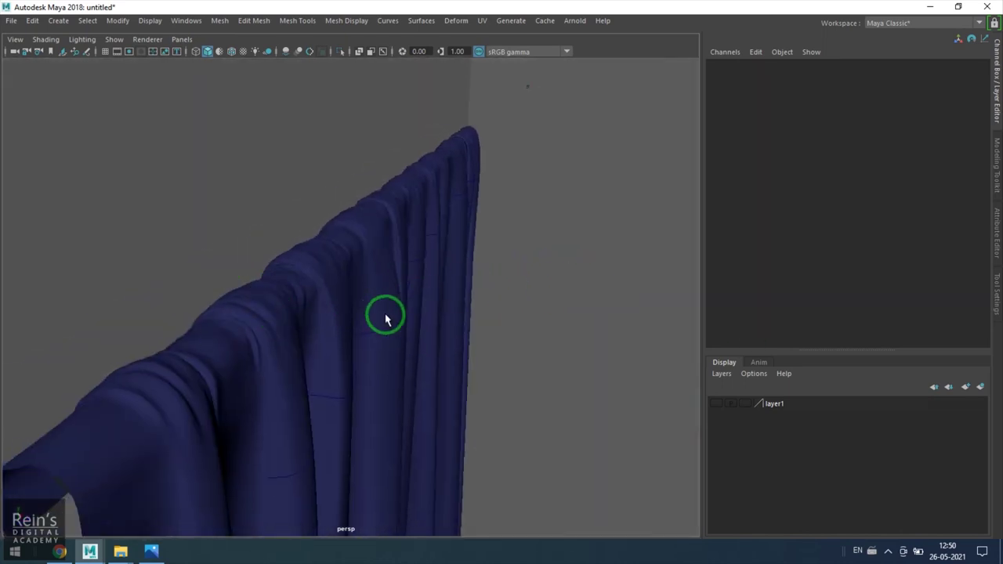
left_click_drag(385, 319, 354, 225, "alt")
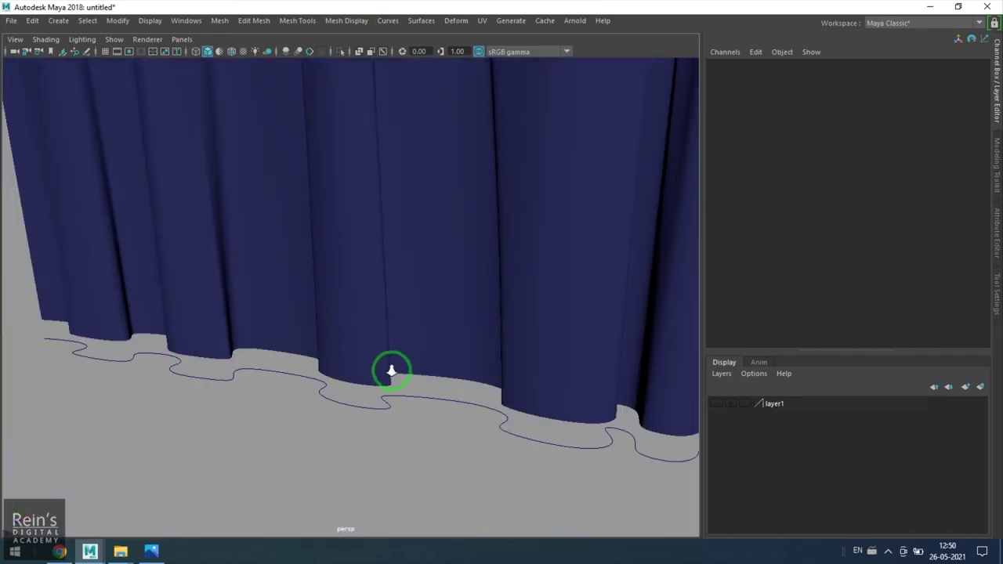
scroll(415, 411, "down", 8)
left_click_drag(437, 453, 368, 416, "alt")
scroll(407, 411, "up", 3)
mouse_move(471, 398)
middle_mouse_down("alt")
mouse_move(448, 406)
mouse_move(475, 407)
middle_mouse_up("alt")
scroll(548, 462, "up", 5)
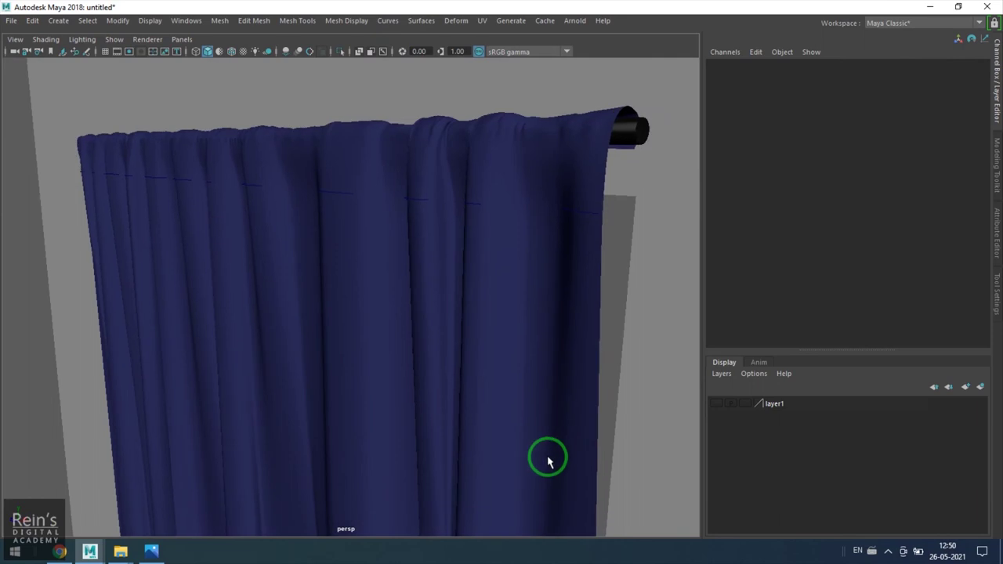
- Shift the edge row just below the rod and the row above it toward the wall in the side view, tucking the curtain under the rod
left_click(500, 221)
left_click_drag(561, 202, 475, 227, "alt")
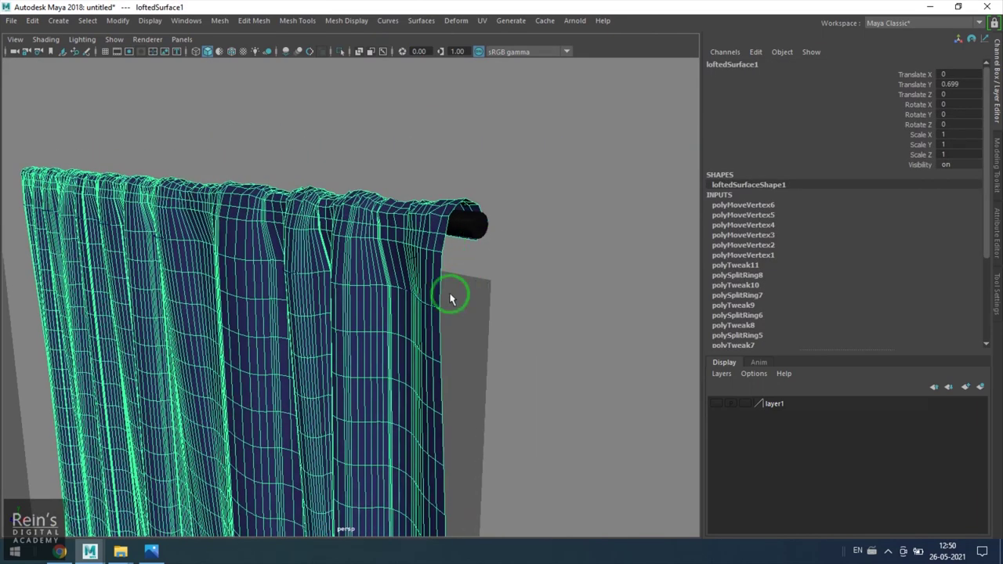
right_click_drag(452, 296, 428, 247)
double_click(429, 251)
key("space")
left_click_drag(432, 288, 450, 281)
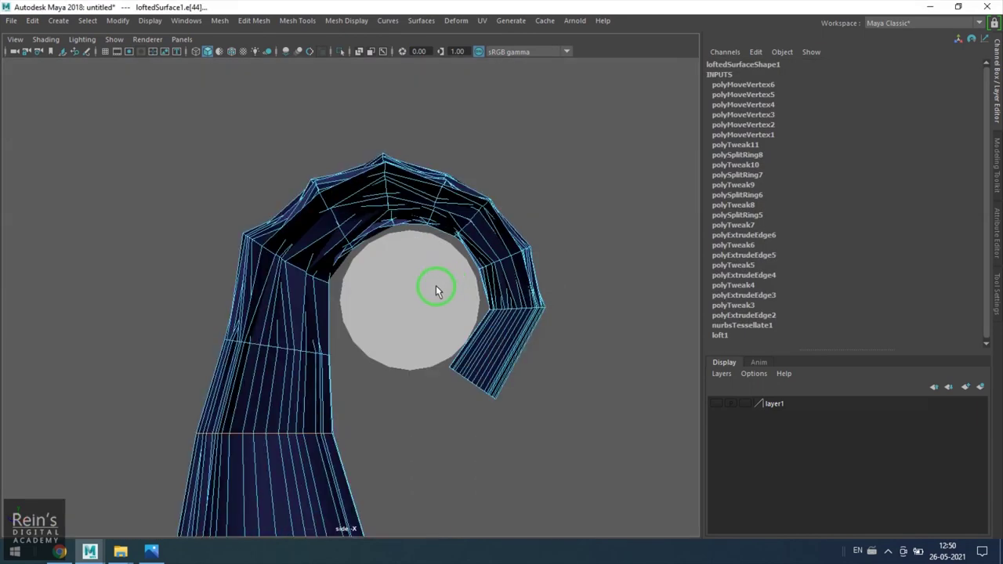
left_click_drag(220, 427, 287, 417)
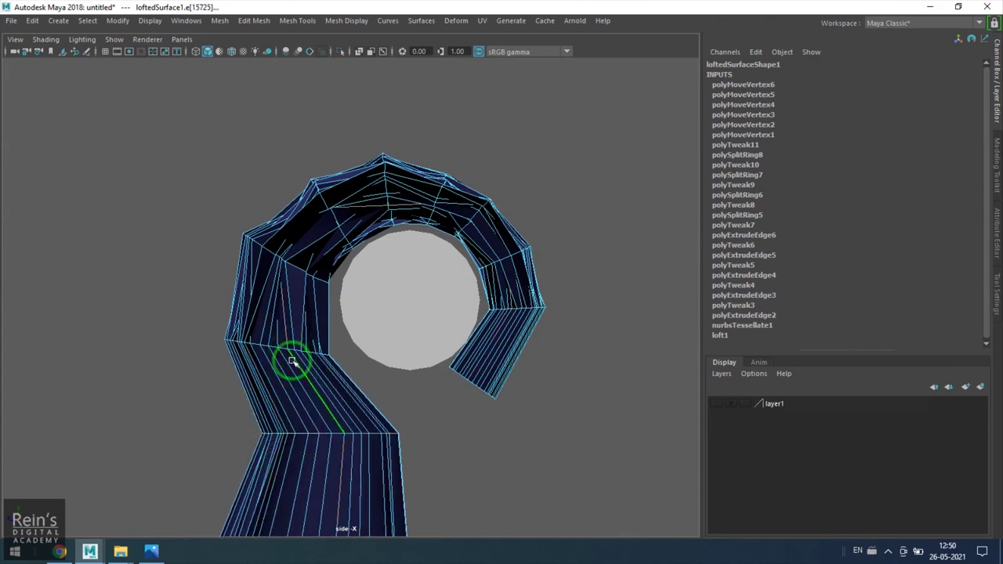
left_click_drag(220, 352, 242, 356)
- Narrow the next two vertex rows beneath the tucked row in the side view so the front of the curtain slopes smoothly
right_click_drag(416, 381, 352, 355, "alt")
scroll(352, 354, "up", 3)
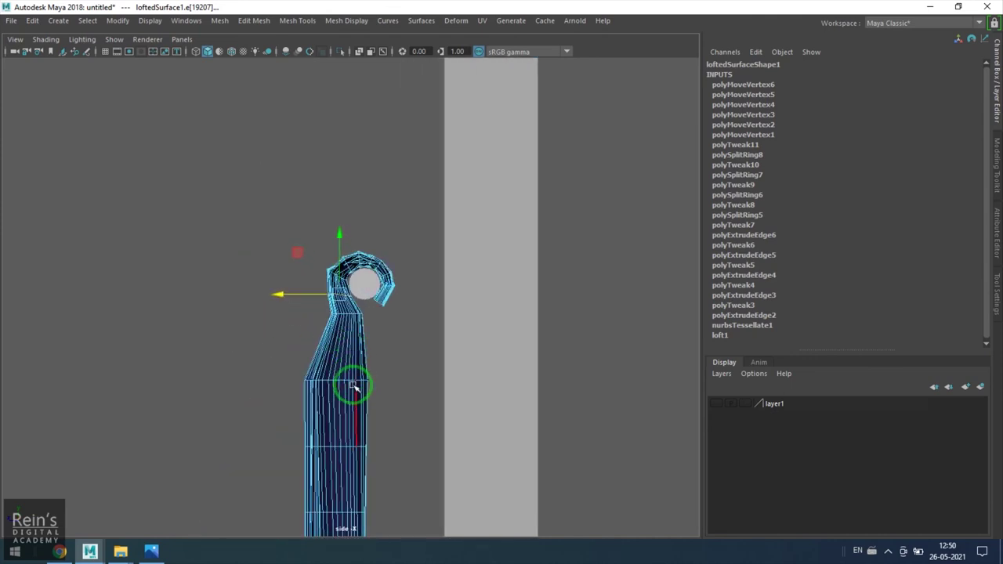
left_click_drag(240, 363, 400, 385)
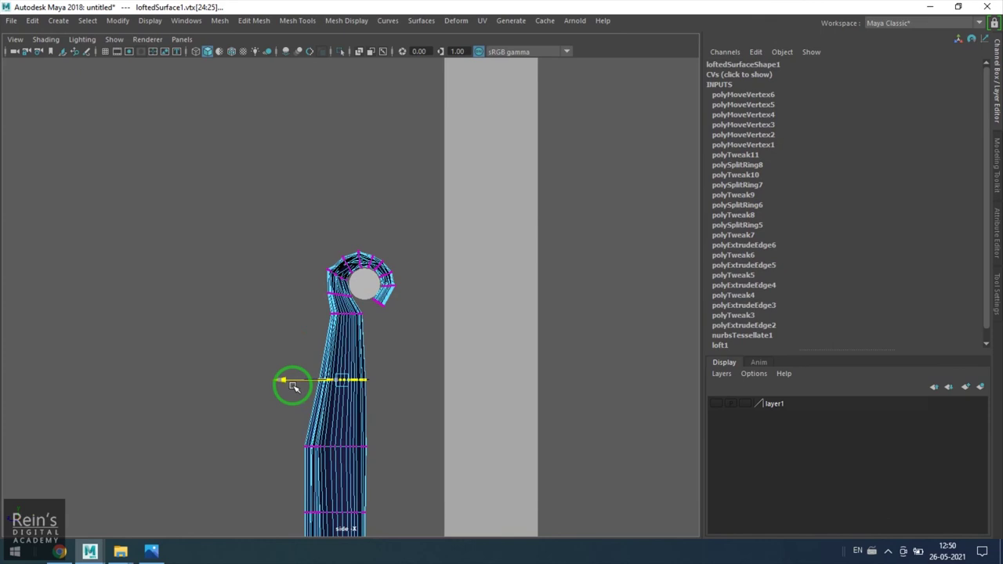
left_click_drag(380, 466, 381, 465)
scroll(392, 450, "up", 1)
middle_click_drag(392, 450, 394, 372, "alt")
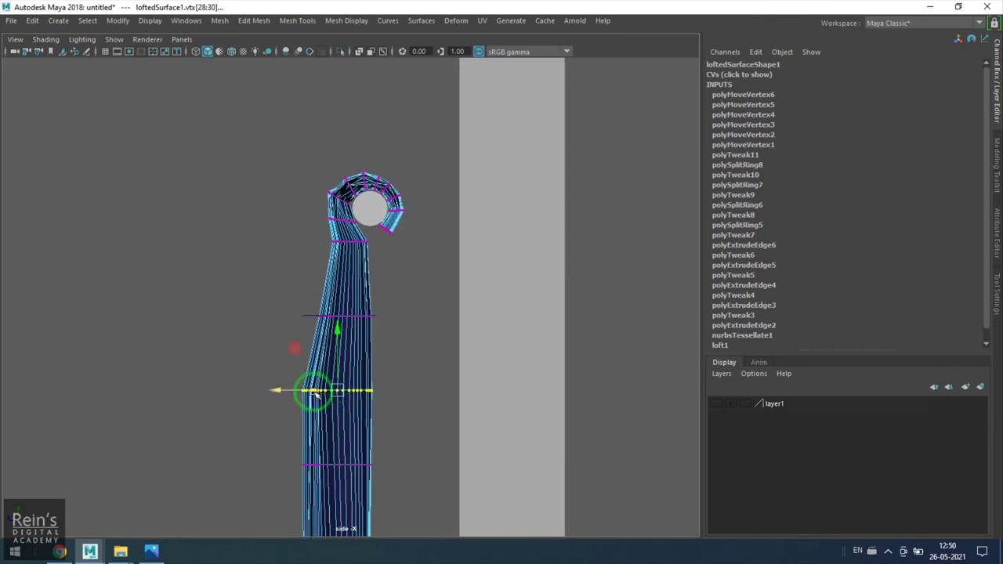
left_click_drag(282, 390, 283, 389)
key("w")
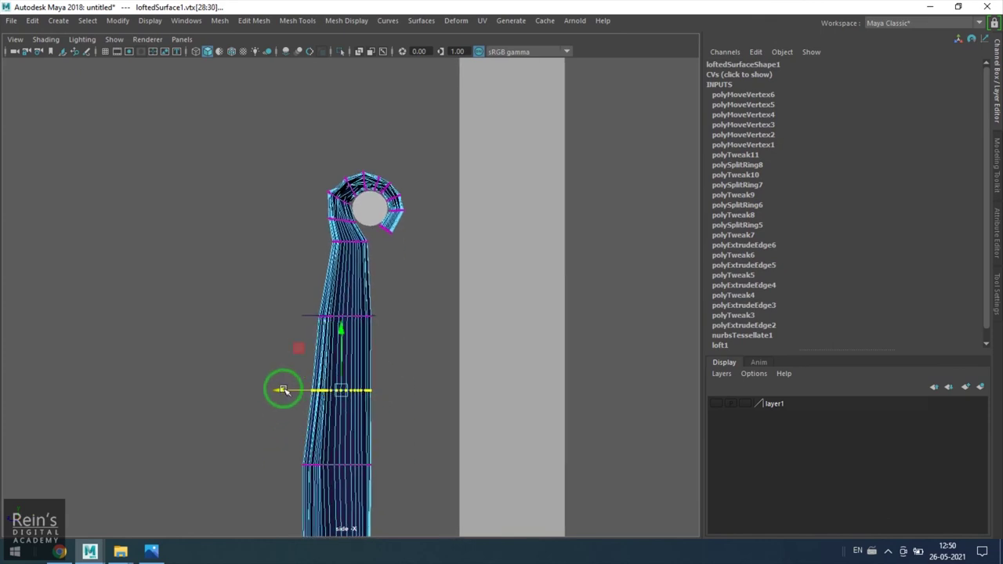
- Narrow the third vertex row beneath the tucked row slightly in depth to continue the taper, and return to object mode
middle_click_drag(332, 374, 328, 361, "alt")
scroll(328, 361, "up", 1)
left_click_drag(259, 446, 392, 504)
middle_click_drag(392, 460, 424, 344, "alt")
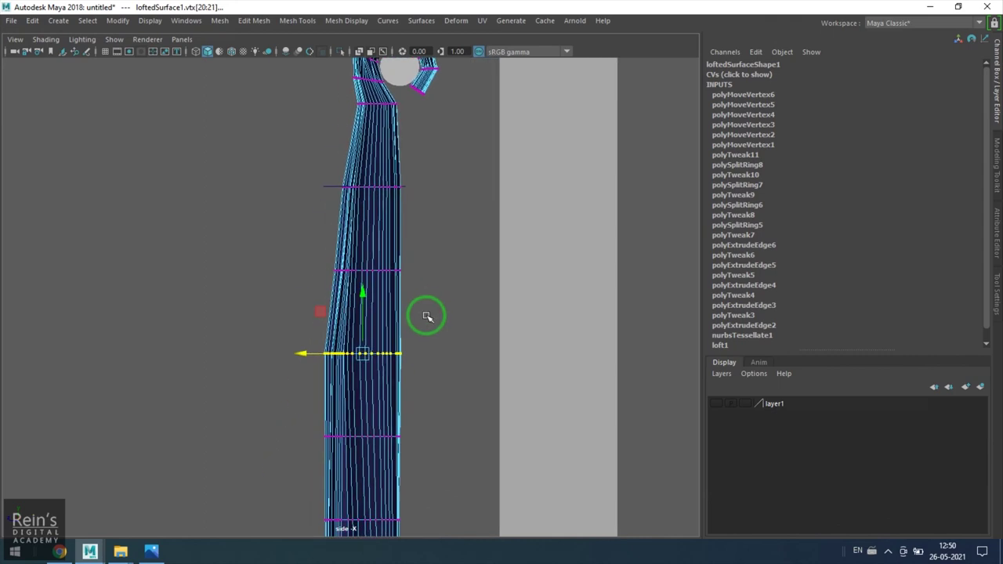
key("r")
left_click_drag(308, 353, 311, 355)
right_click_drag(352, 295, 415, 222)
- Insert edge loops close above and below the tucked row under the rod in the perspective view to sharpen the crease
middle_click_drag(432, 230, 432, 347, "alt")
scroll(432, 347, "up", 5)
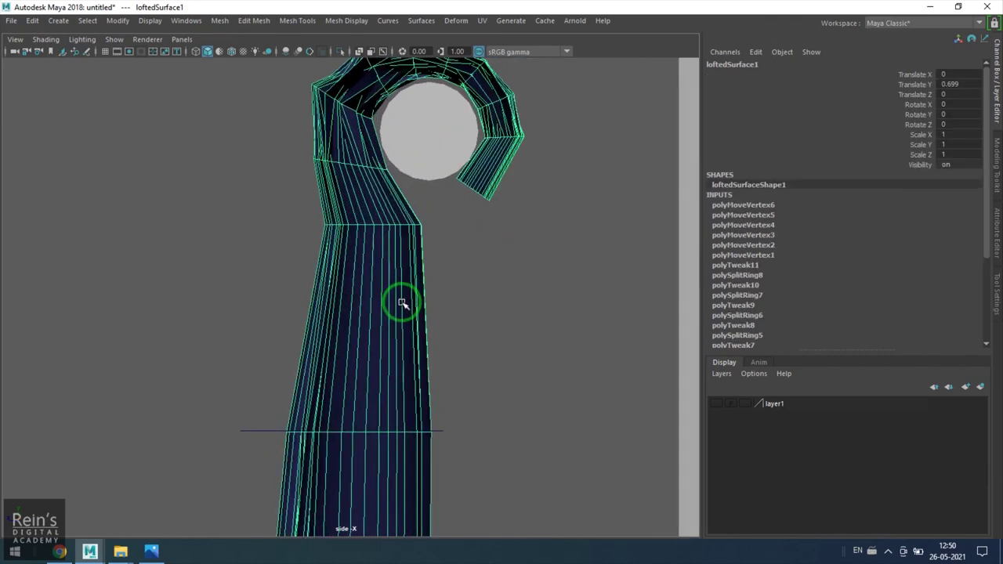
key("space")
left_click_drag(395, 276, 352, 277)
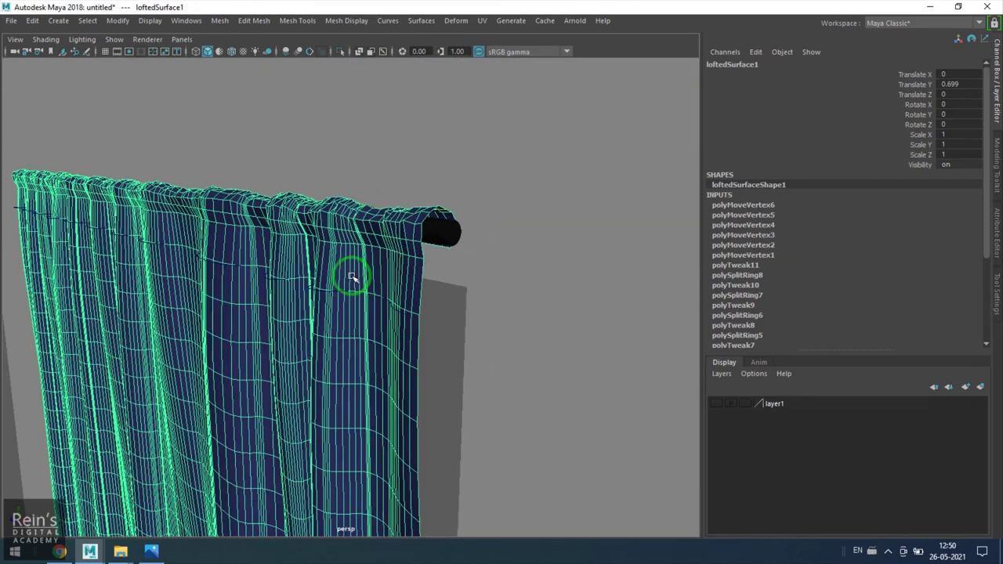
right_click_drag(353, 277, 465, 287, "alt")
left_click_drag(465, 287, 353, 295, "alt")
middle_click_drag(353, 295, 421, 293, "alt")
right_click_drag(421, 293, 502, 228, "alt")
right_click_drag(557, 125, 537, 157, "shift")
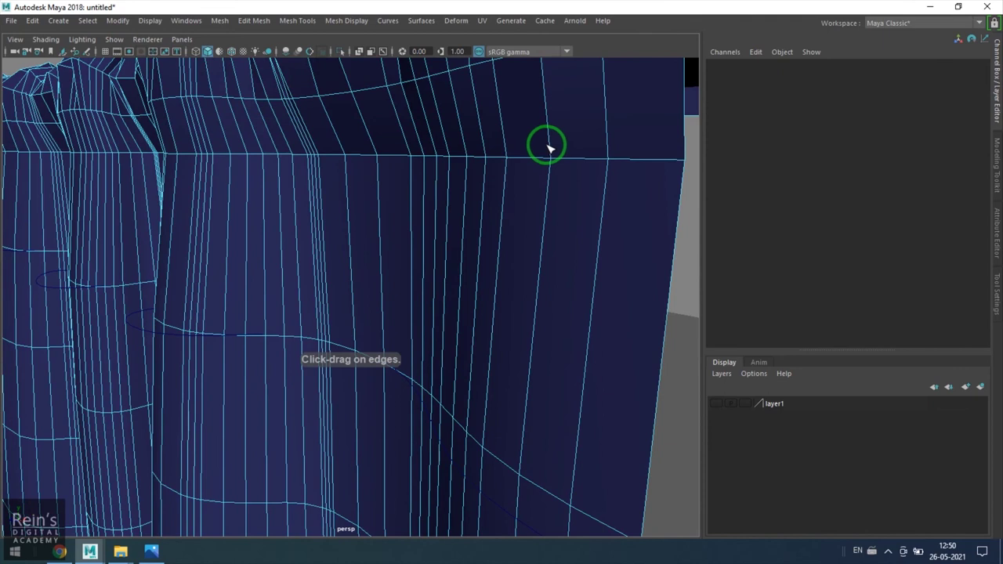
left_click_drag(549, 148, 549, 173)
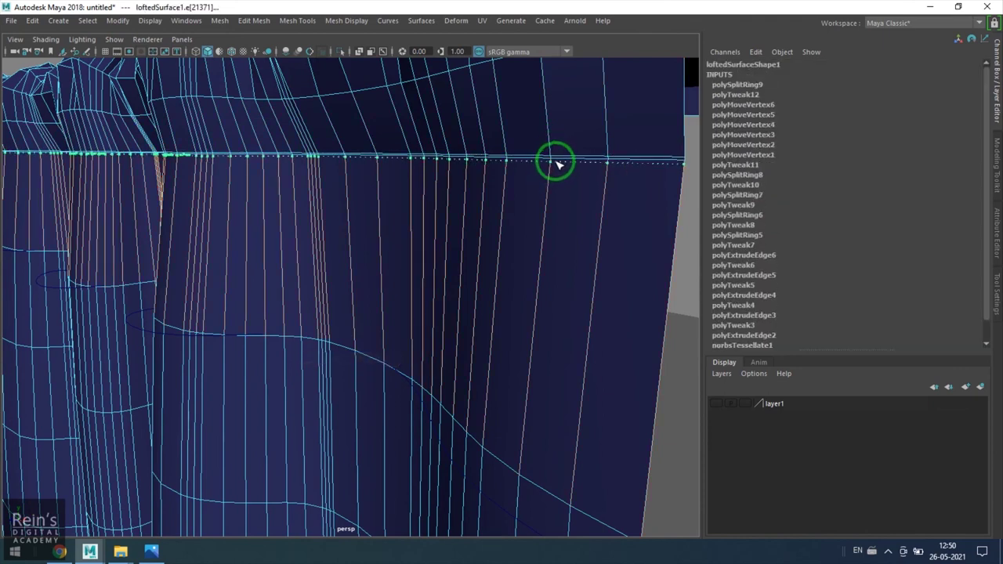
left_click(548, 160)
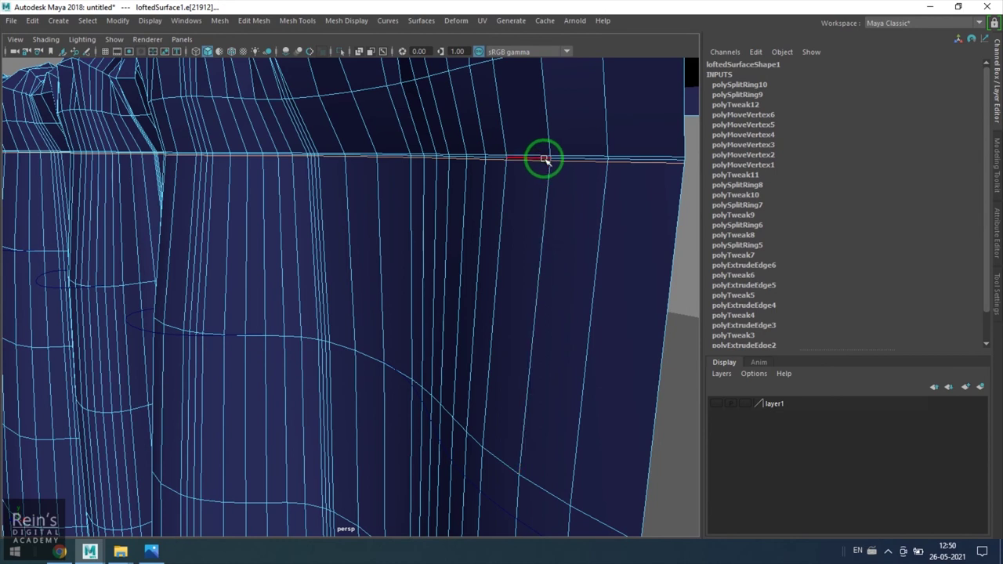
- Select the edge loop along the crease under the rod to check it, and return the curtain to object mode
double_click(544, 159)
scroll(326, 213, "down", 8)
left_click_drag(321, 217, 275, 272, "alt")
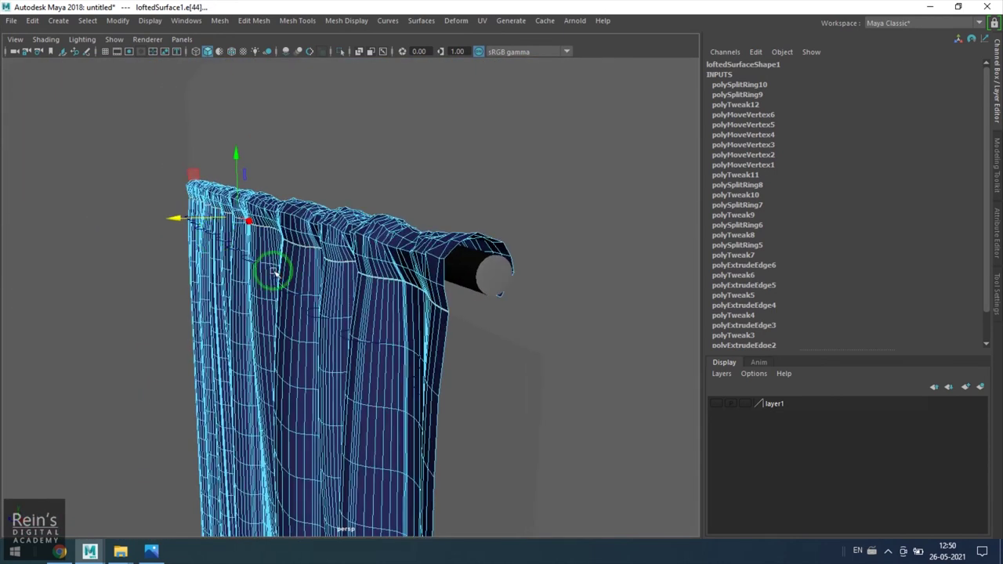
right_click_drag(283, 345, 358, 296)
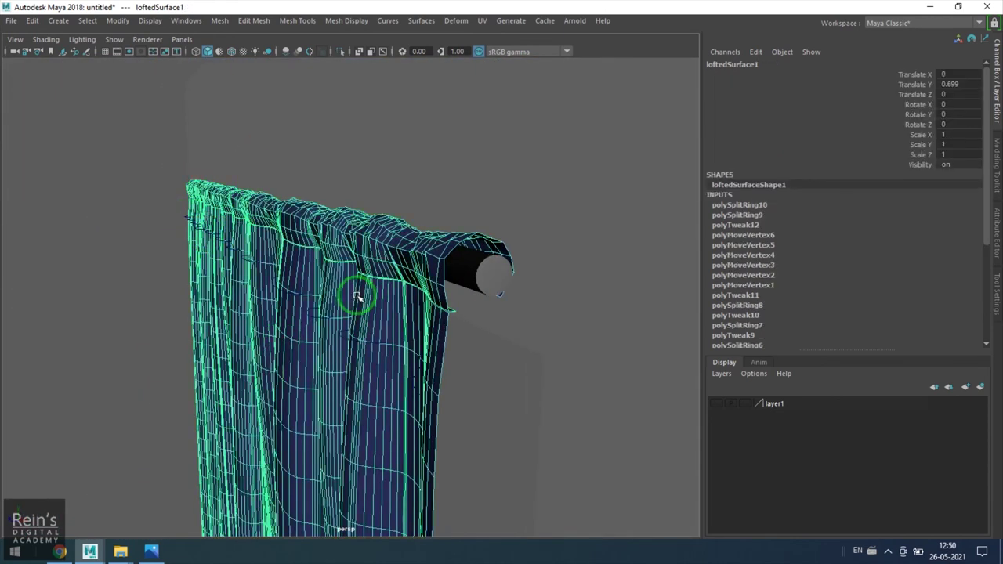
- Deselect the curtain, make layer1 visible, and examine the folds and rod crease in shaded view against the wall
left_click(115, 261)
left_click_drag(115, 260, 407, 317, "alt")
scroll(418, 320, "down", 4)
middle_click_drag(511, 248, 492, 213, "alt")
left_click_drag(463, 247, 412, 259, "alt")
right_click_drag(533, 350, 395, 306, "alt")
middle_click_drag(354, 280, 318, 195, "alt")
left_click_drag(326, 206, 337, 228, "alt")
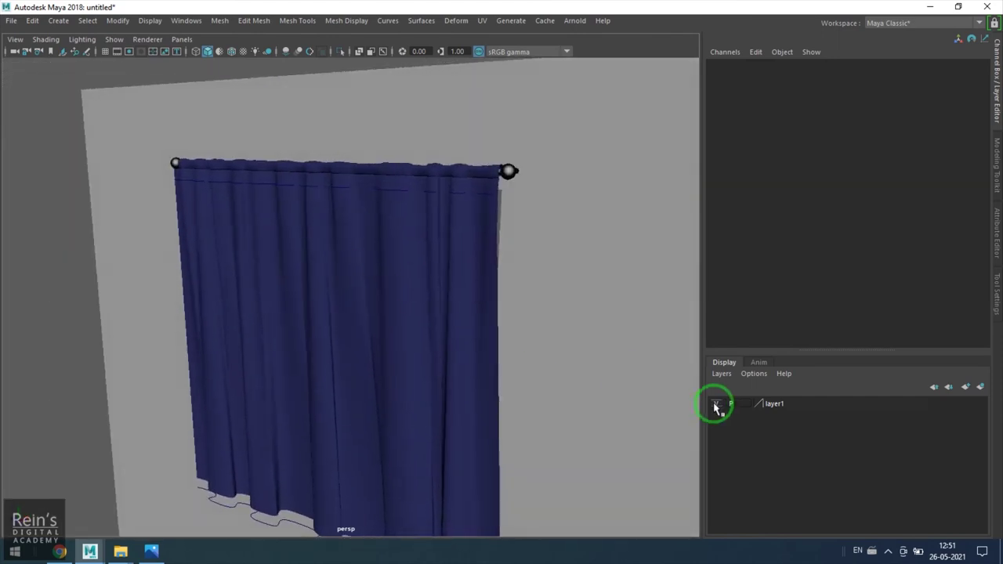
left_click_drag(435, 234, 505, 237, "alt")
middle_click_drag(200, 197, 301, 197, "alt")
- Delete the construction history of the lofted curtain surface
left_click(362, 252)
left_click_drag(362, 253, 359, 301, "alt")
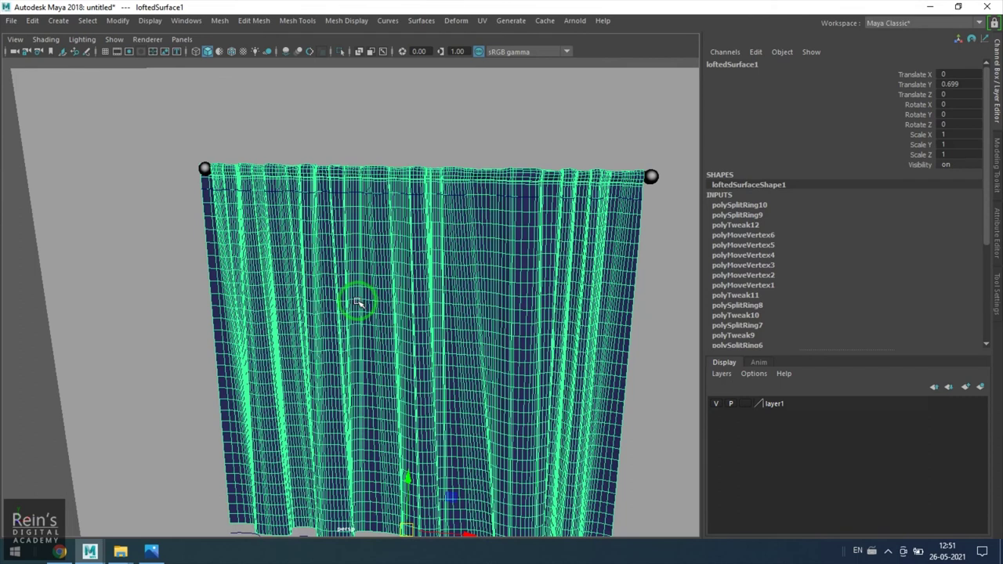
key("alt+shift+d")
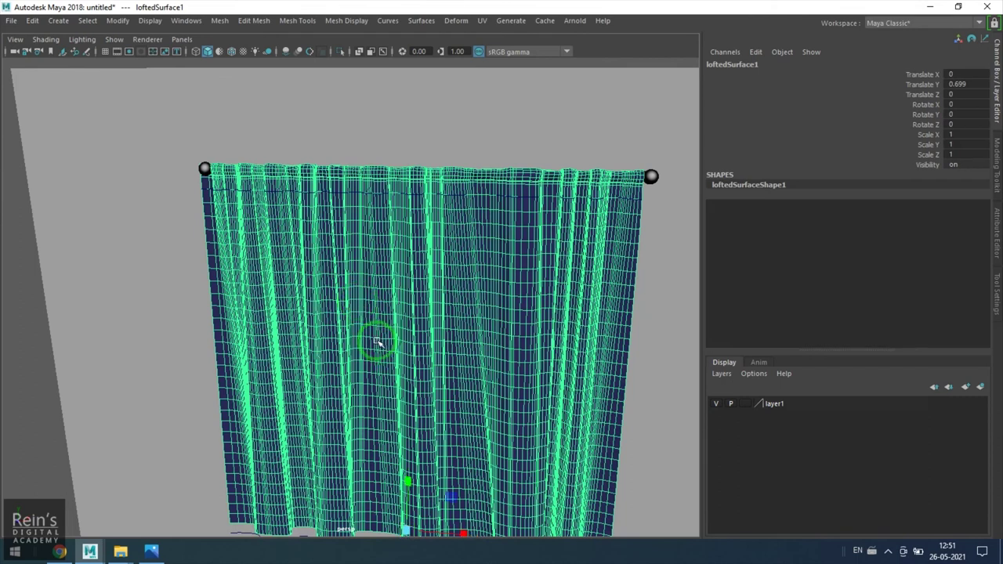
- Center the curtain's pivot and fit its width between the rod's end balls, shifting it to Translate X 0.294
scroll(351, 334, "down", 2)
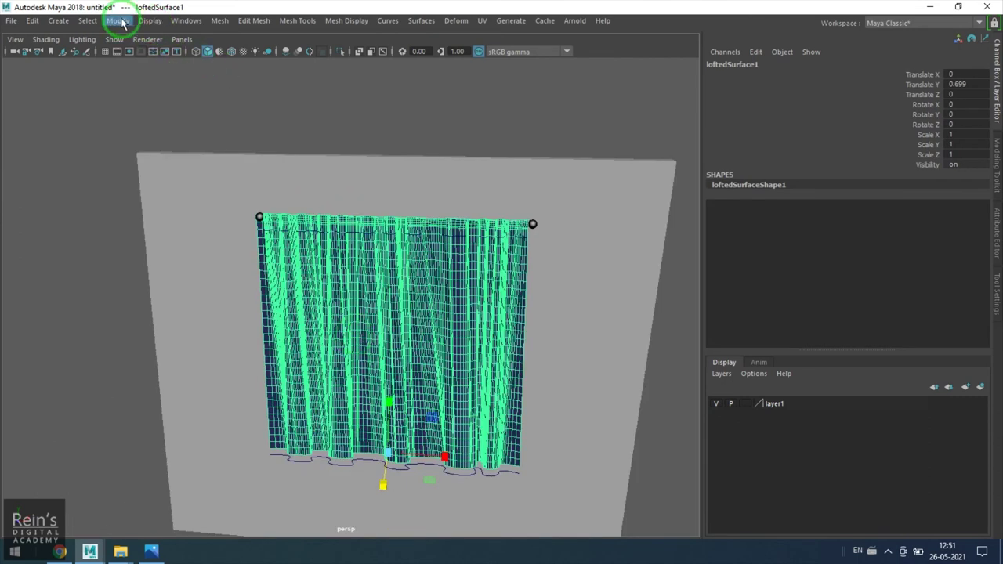
left_click(120, 20)
left_click(186, 110)
scroll(445, 372, "up", 5)
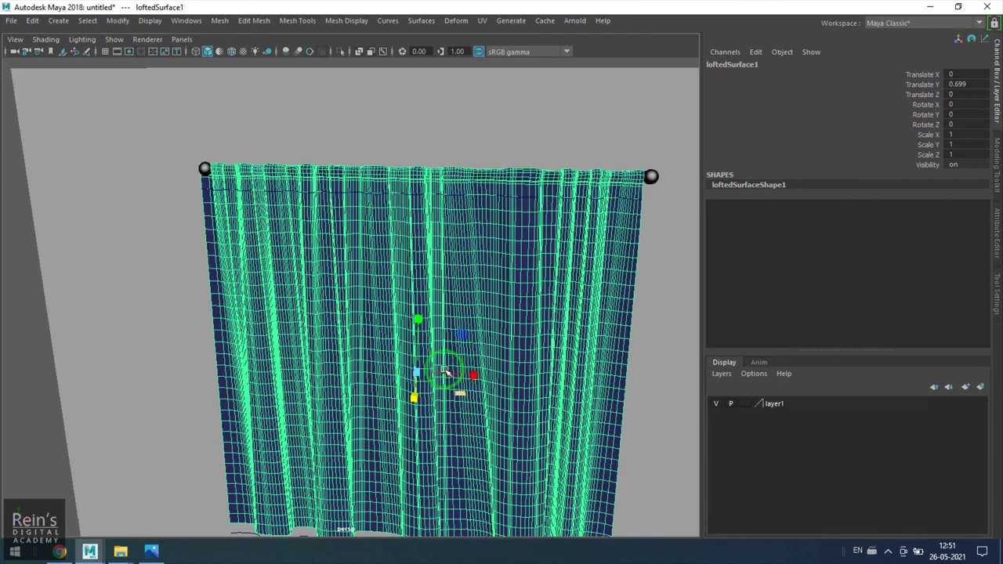
left_click_drag(472, 375, 479, 376)
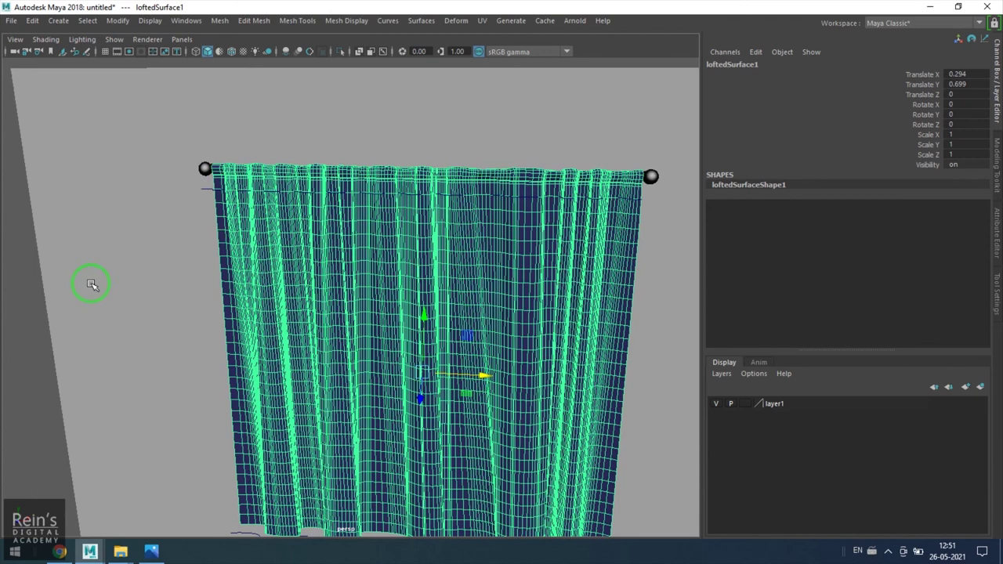
- Deselect the curtain and examine its fit between the rod ends and its overall drape against the wall
left_click(13, 325)
left_click_drag(495, 316, 507, 296, "alt")
scroll(472, 322, "down", 3)
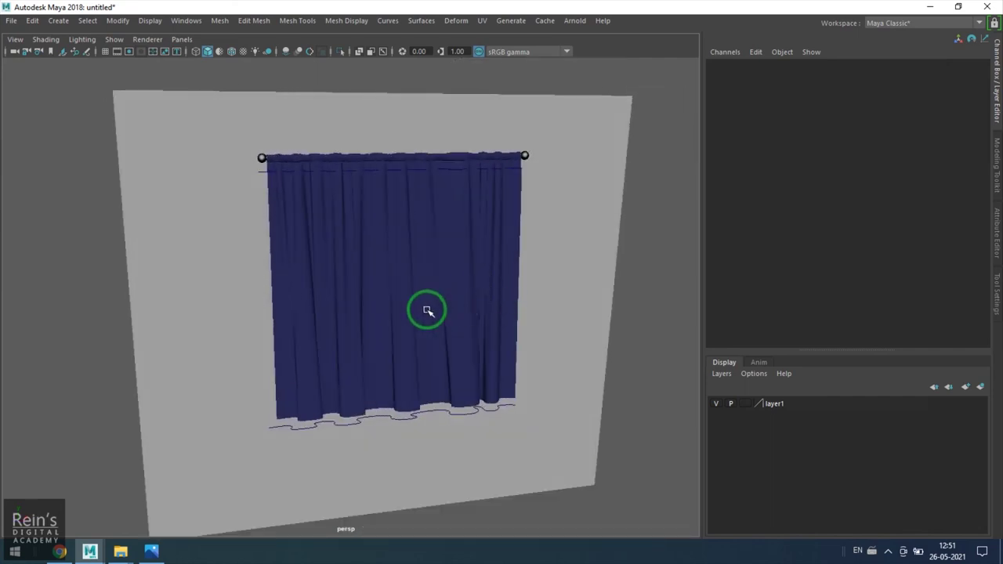
scroll(431, 312, "up", 3)
middle_click_drag(477, 332, 470, 343, "alt")
scroll(470, 344, "up", 2)
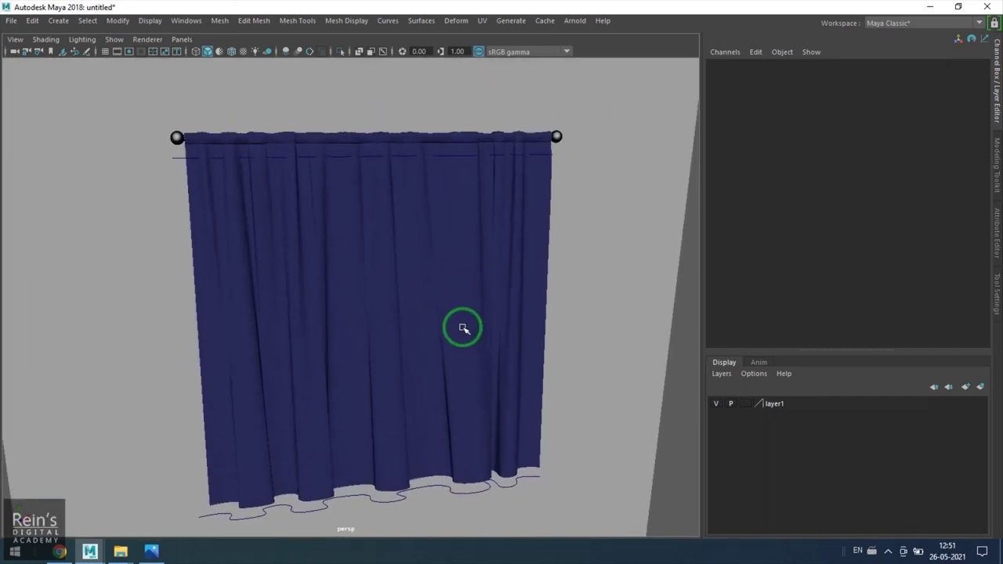